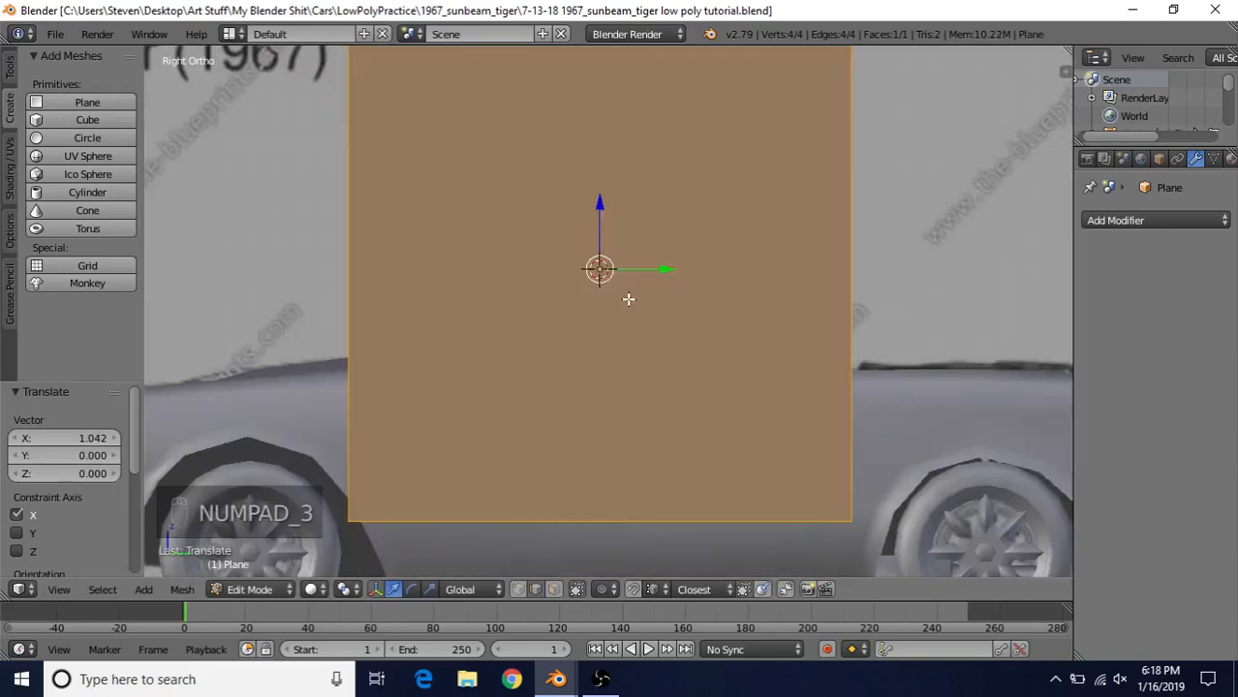
Scale the plane to about 0.061 in wireframe side view and move it onto the door handle in the blueprint.
key(z)
key(s)
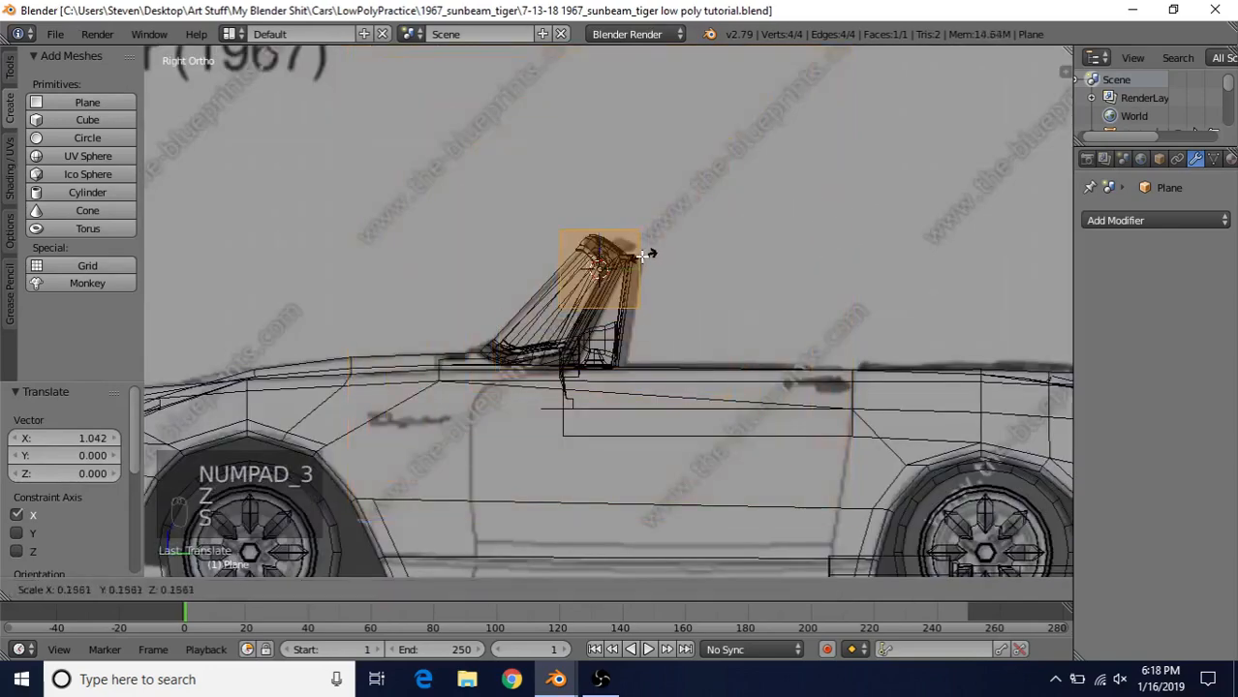
click(649, 274)
key(g)
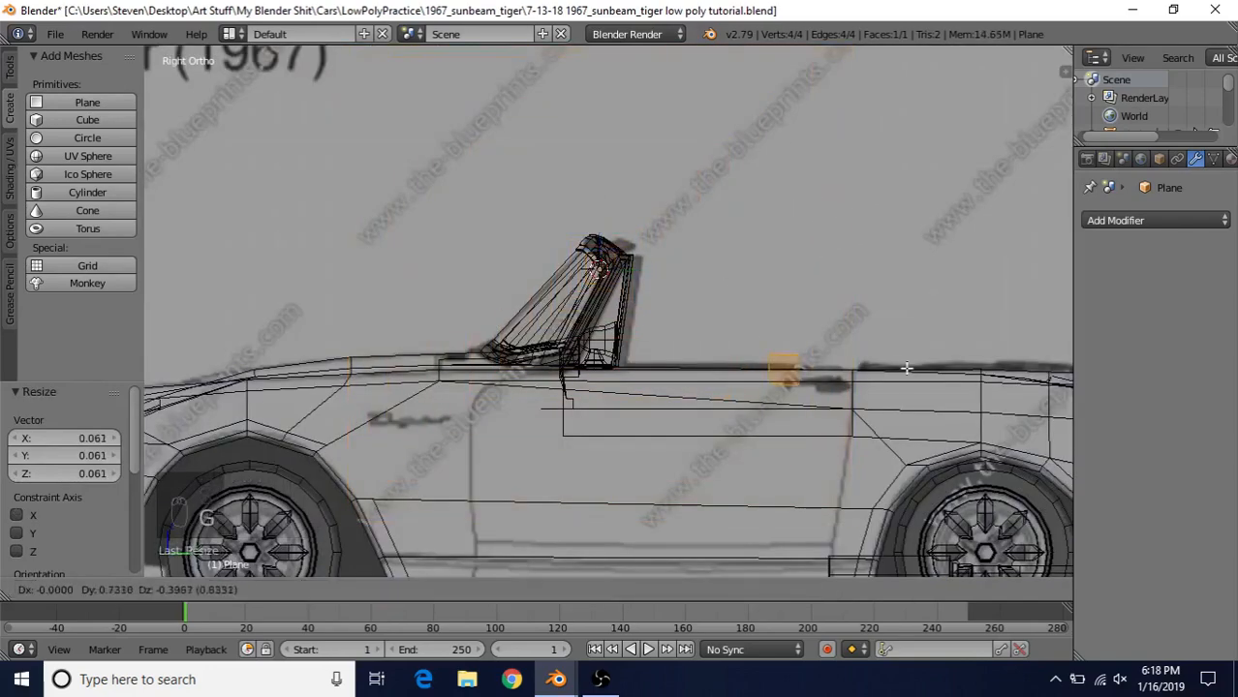
click(916, 381)
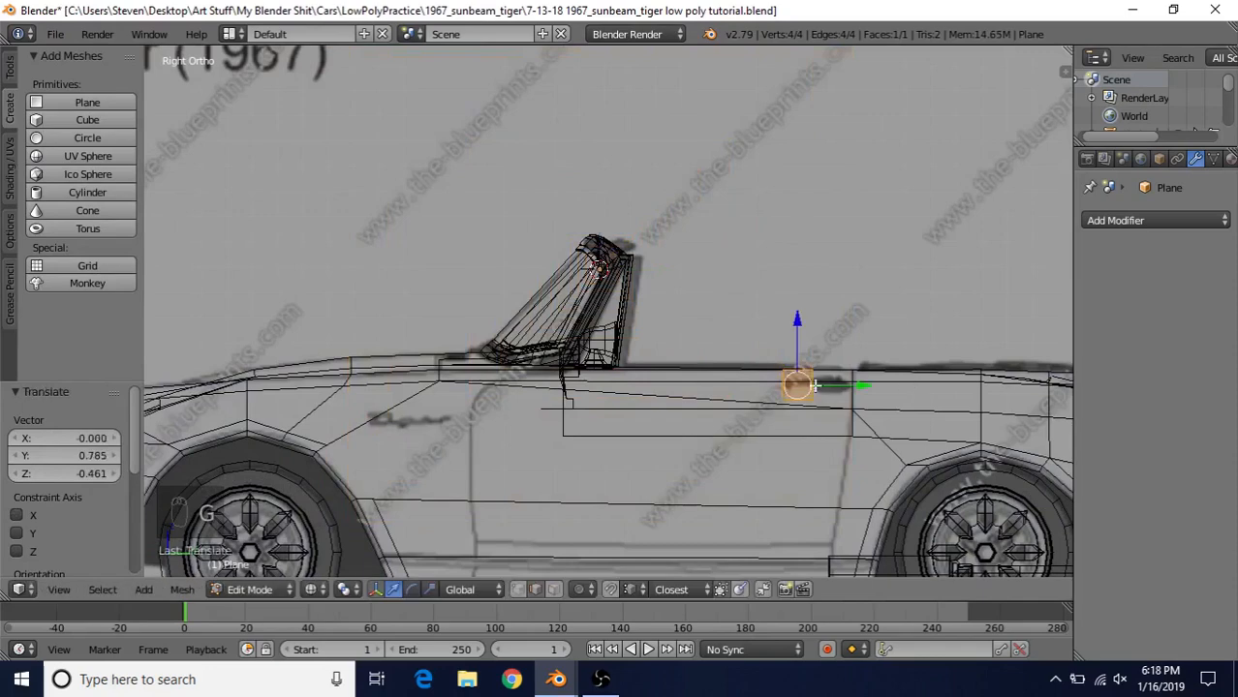
Scale the plane by about 0.57 and move it about -0.033 along Y over the front end of the blueprint's door handle.
scroll(814, 388, up, 9)
scroll(658, 320, up, 1)
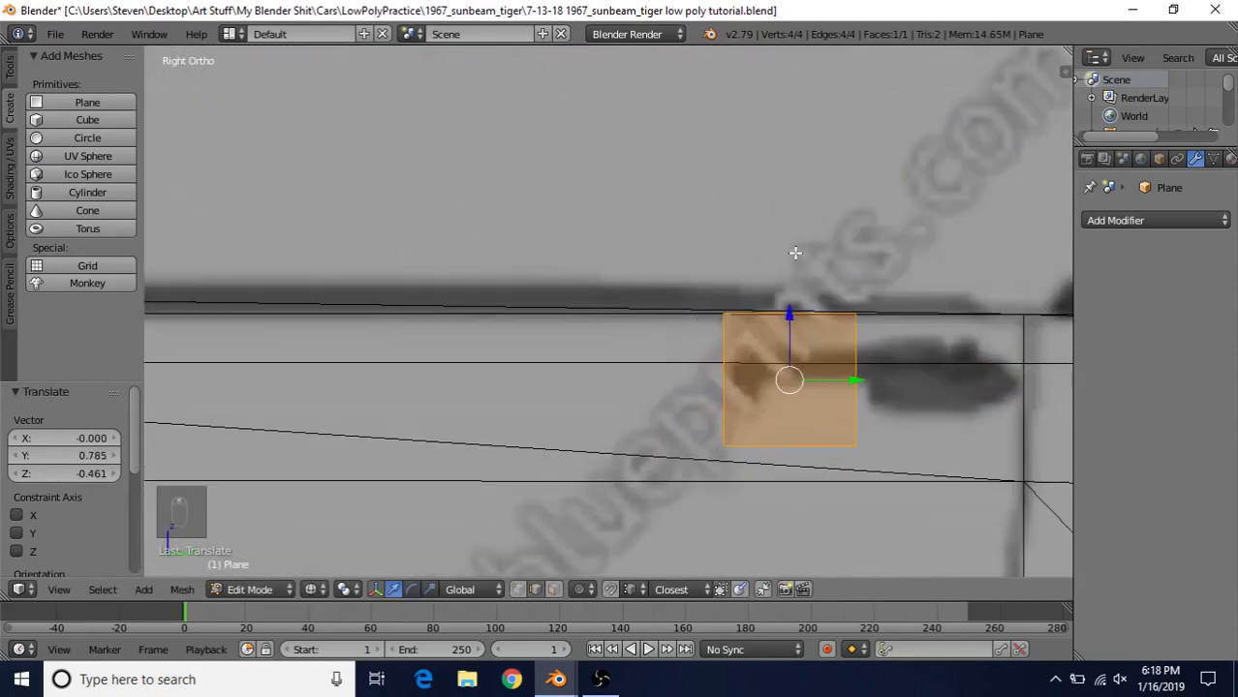
key(s)
click(830, 281)
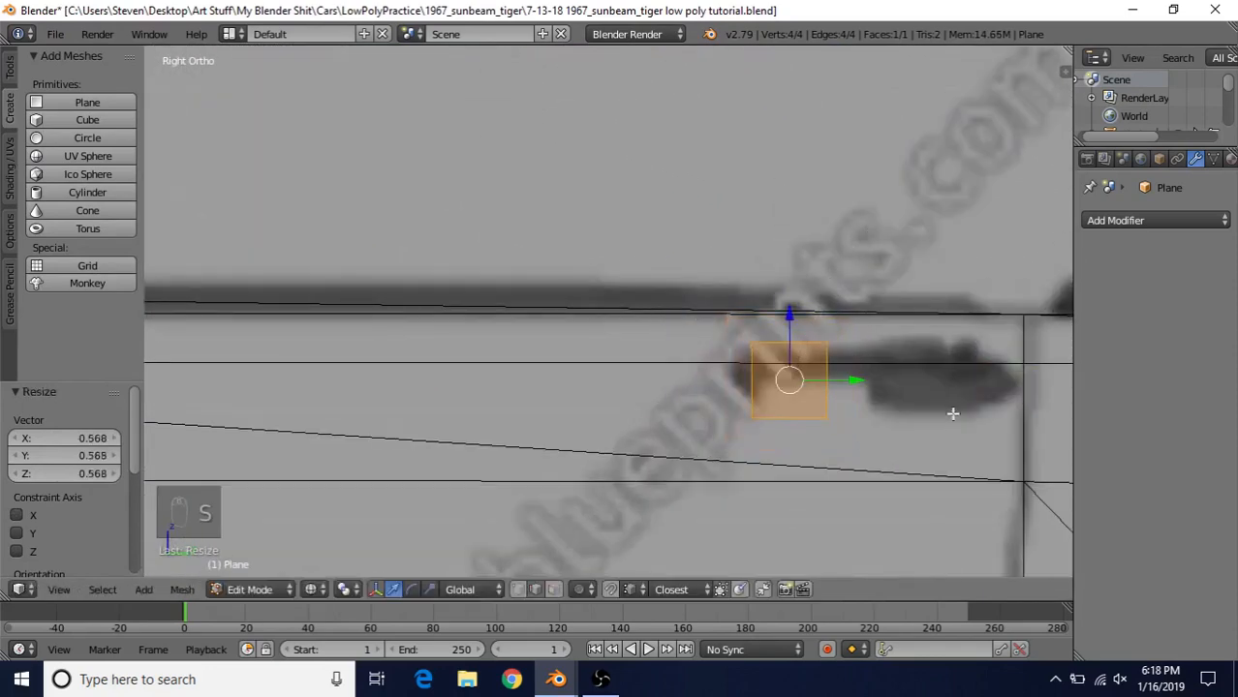
key(g)
click(771, 390)
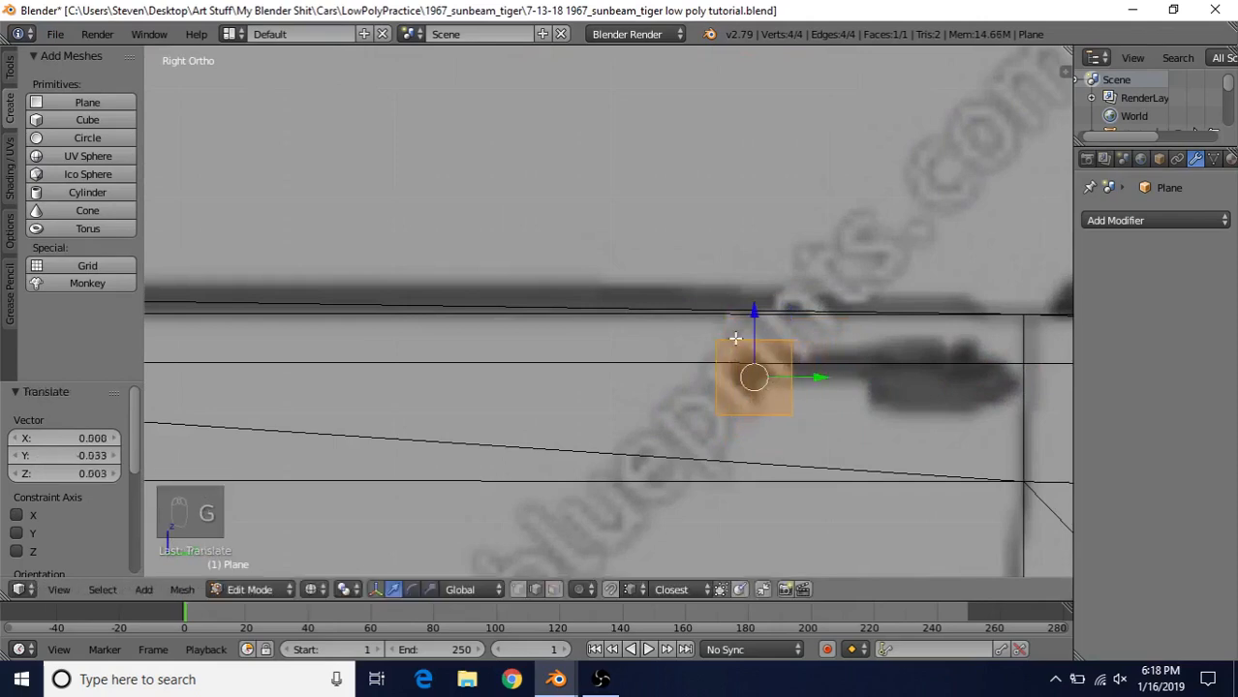
Scale the small plane down slightly by about 0.94 to fit the handle's front end.
shift+middle_drag(855, 336, 724, 295)
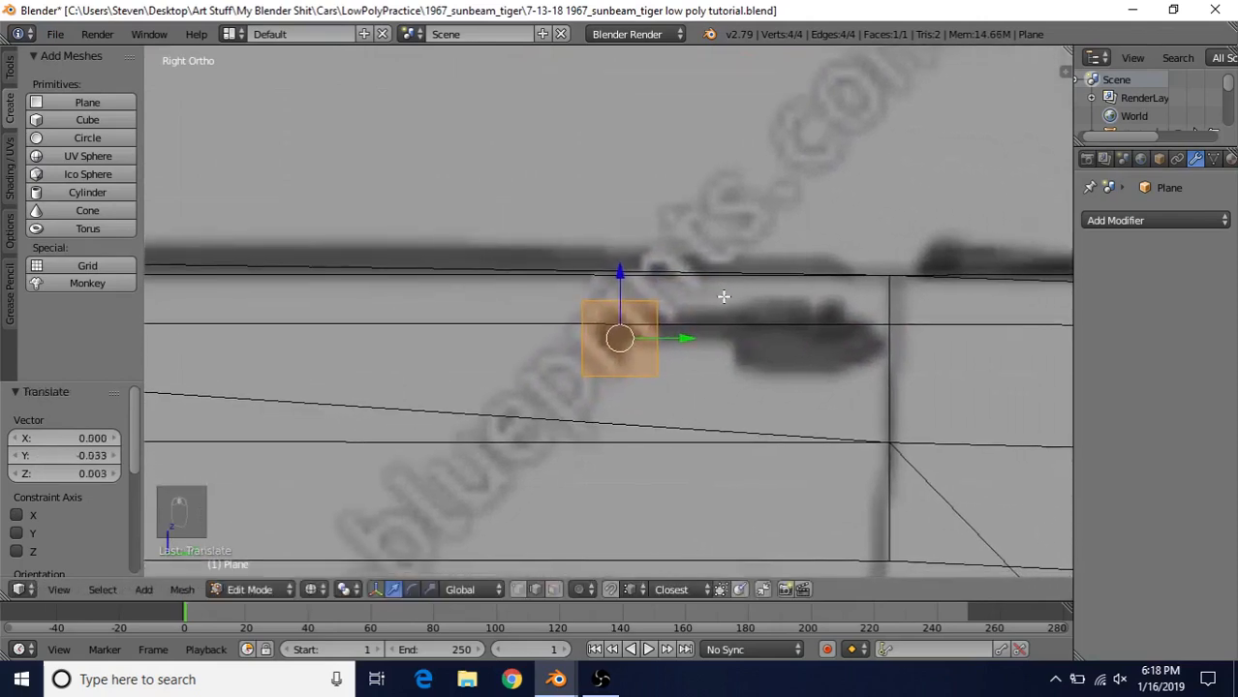
scroll(726, 293, up, 1)
key(s)
click(725, 253)
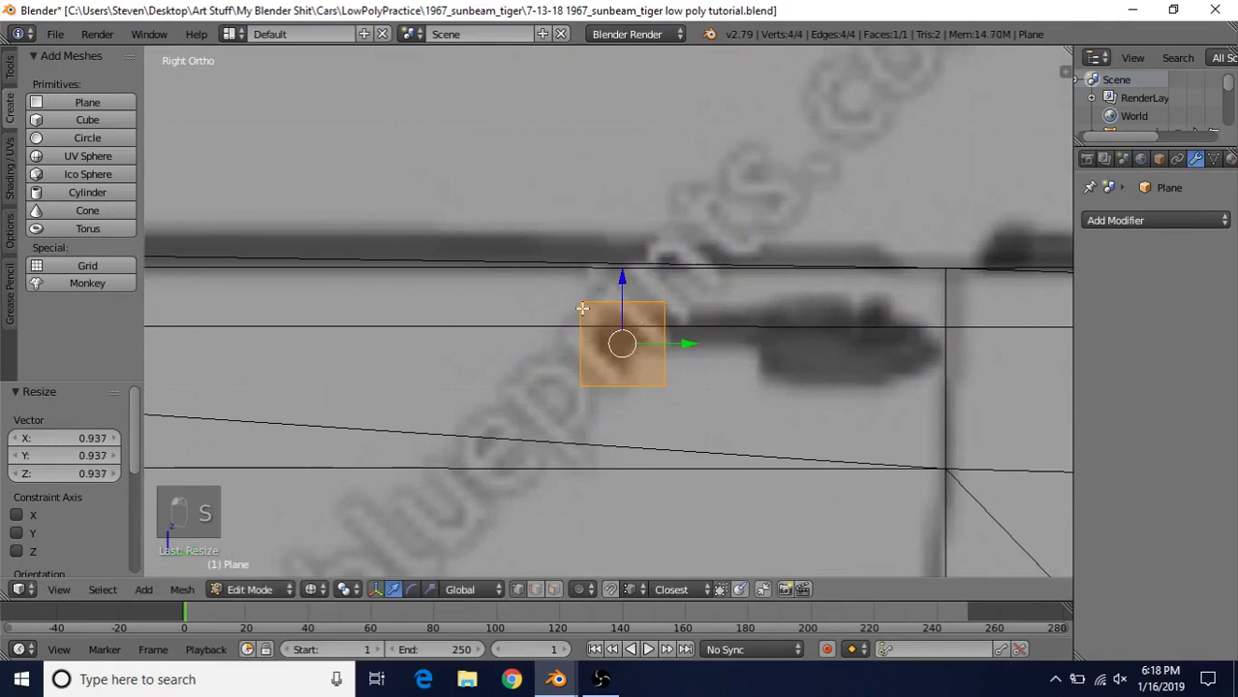
Narrow the plane's front edge by scaling it along Z by about 0.185.
right_click(574, 392)
key(s)
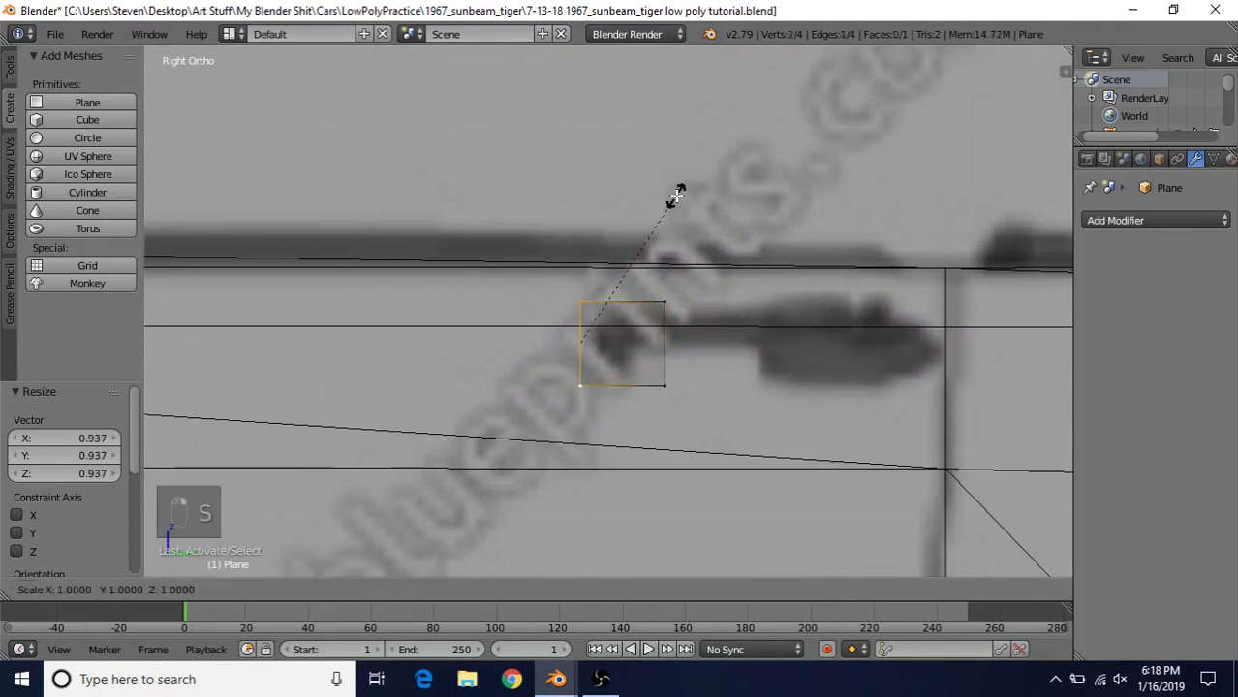
key(z)
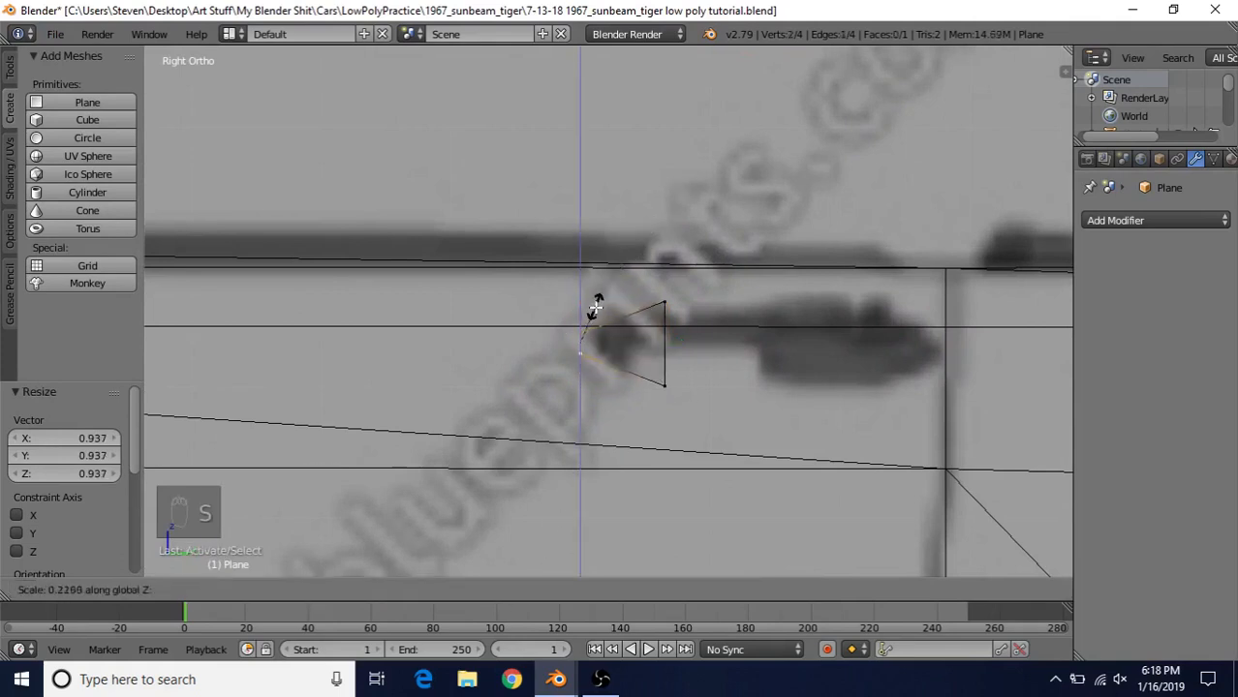
click(594, 315)
Scale the plane's rear edge by about 0.83 and move it forward along Y by about 0.014.
right_click(696, 329)
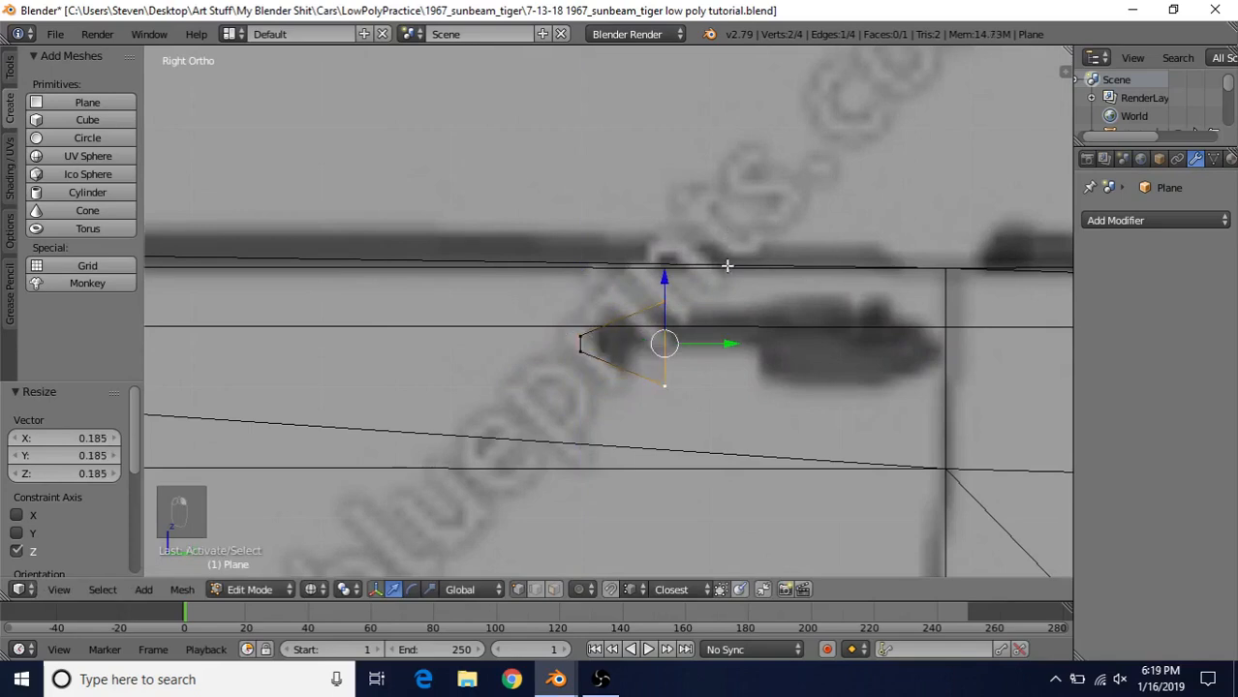
key(s)
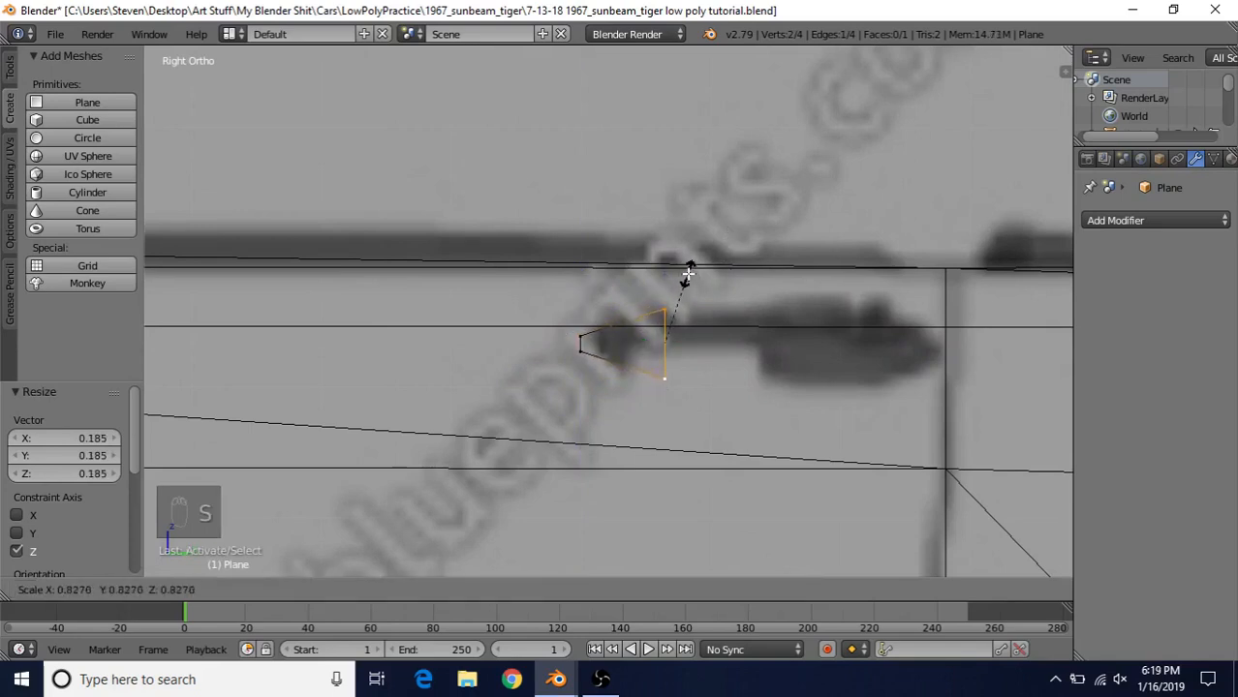
click(688, 274)
key(g)
key(y)
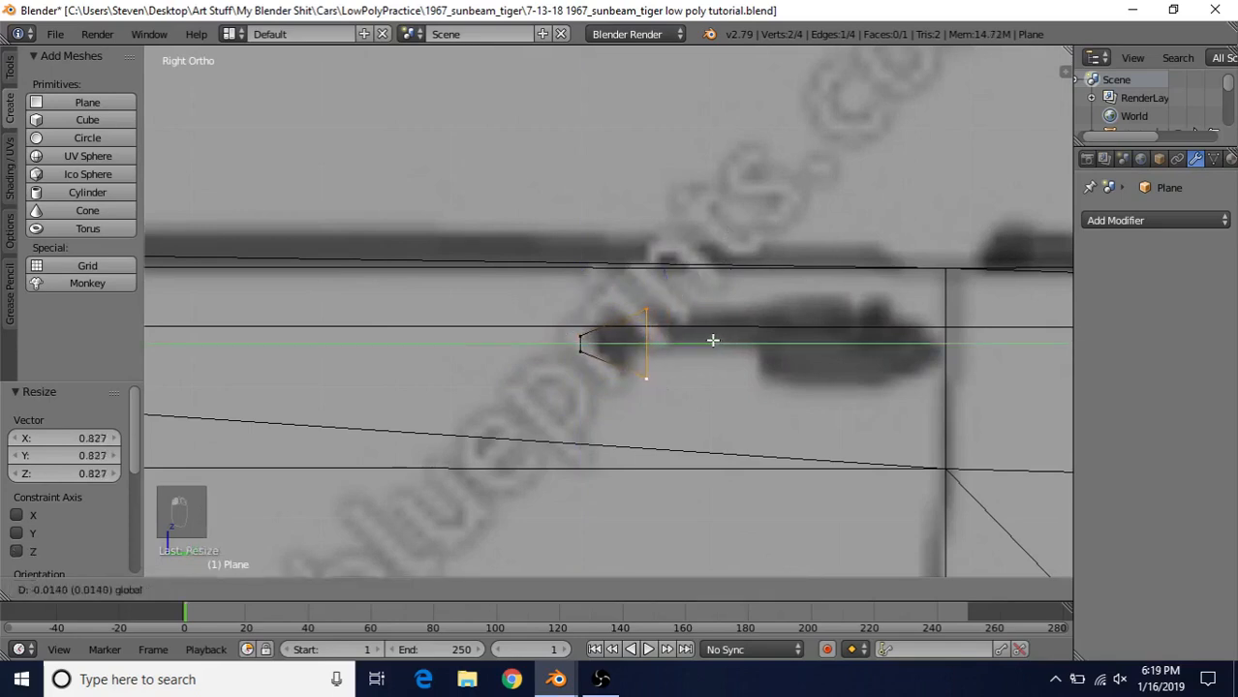
click(711, 339)
Extrude the whole tapered face outward from the car body by about 0.070 along X.
key(a)
key(a)
key(a)
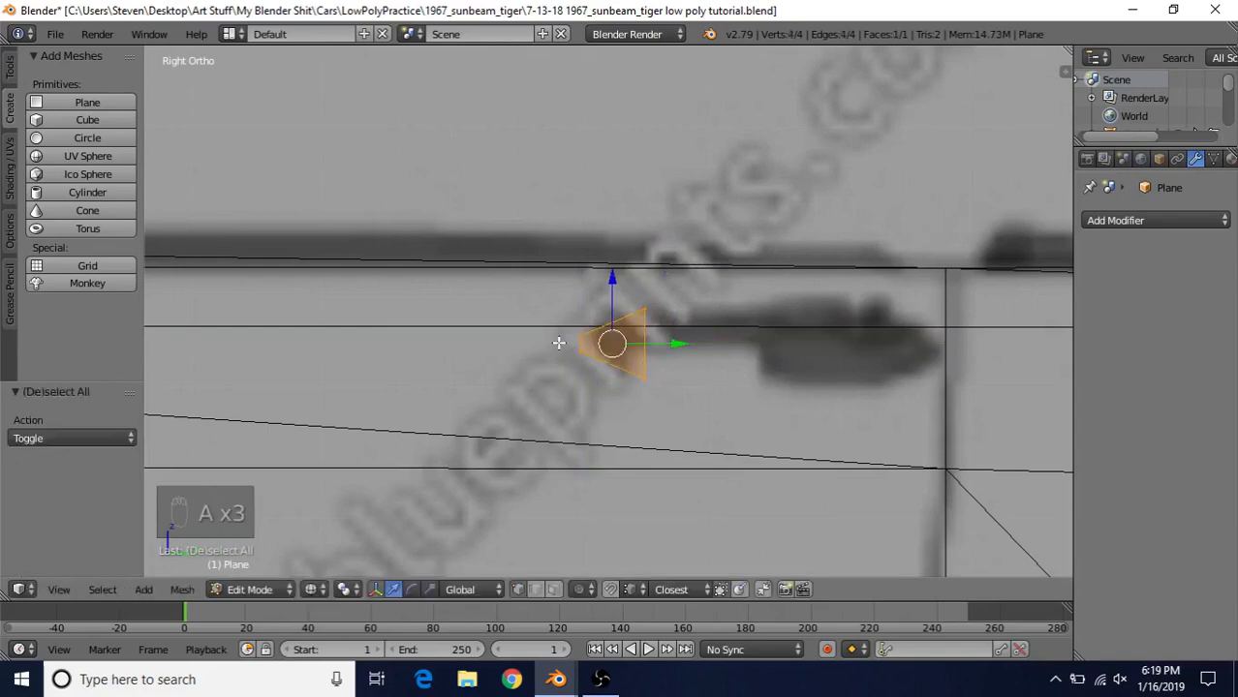
key(e)
right_click(677, 264)
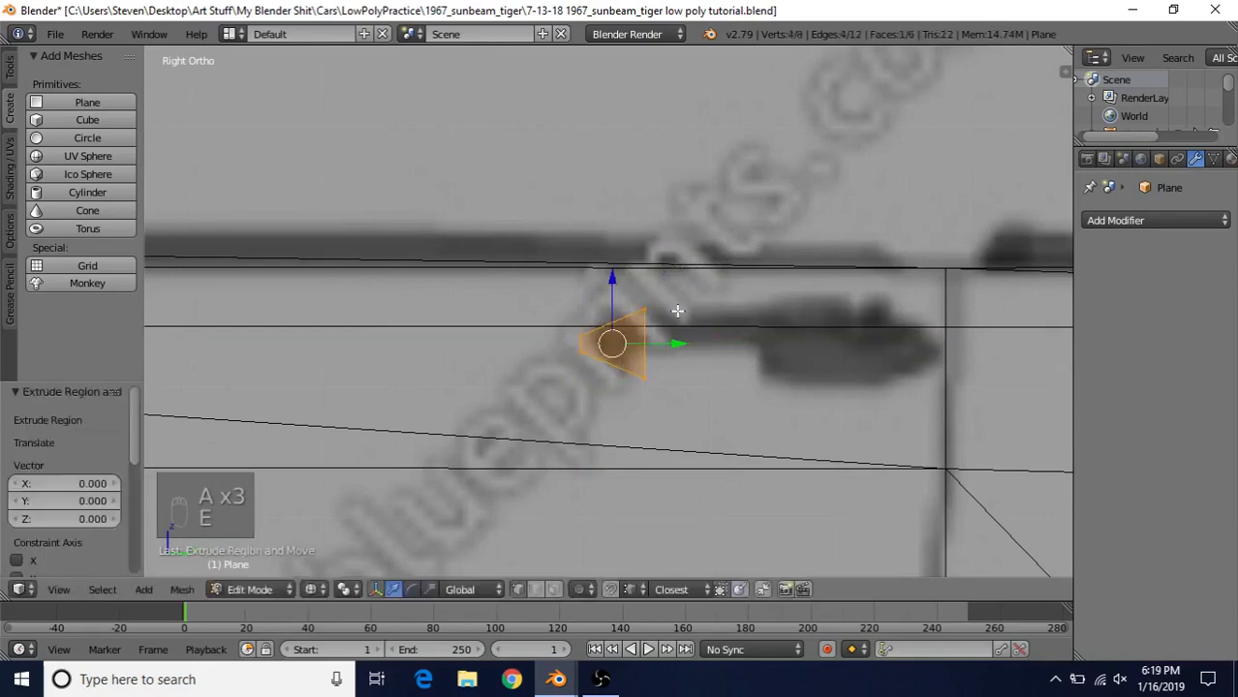
middle_drag(677, 264, 594, 348)
key(KP_Decimal)
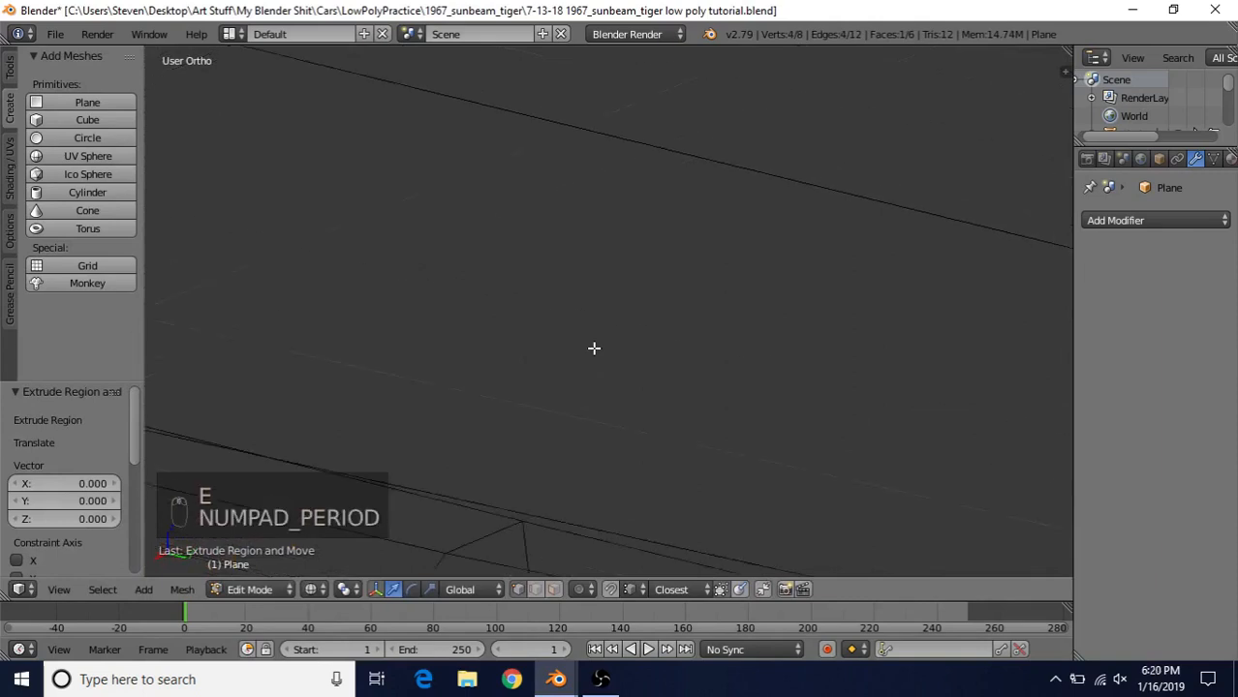
scroll(550, 326, down, 4)
scroll(658, 250, down, 2)
middle_drag(657, 251, 511, 214)
key(z)
mouse_move(623, 263)
middle_down()
mouse_move(585, 279)
mouse_move(571, 312)
middle_up()
drag(571, 312, 463, 339)
middle_drag(463, 339, 784, 320)
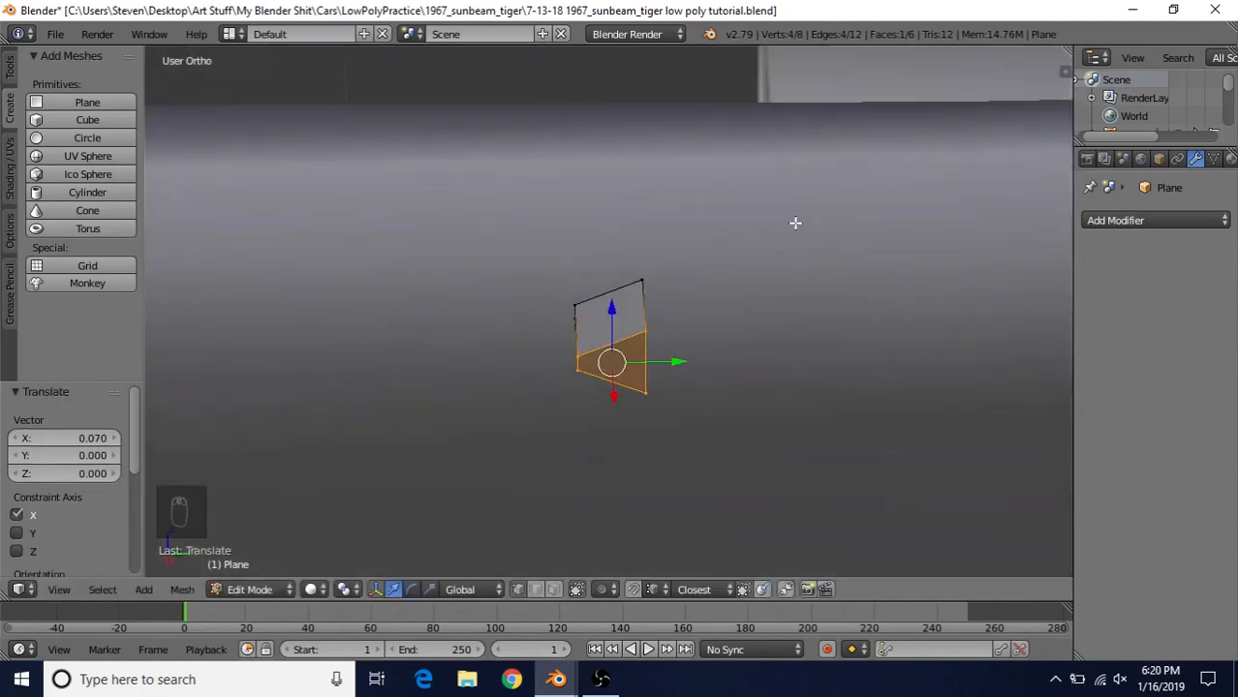
Rotate the extruded face 45° about Z and move it about 0.031 along Y.
text(rz45)
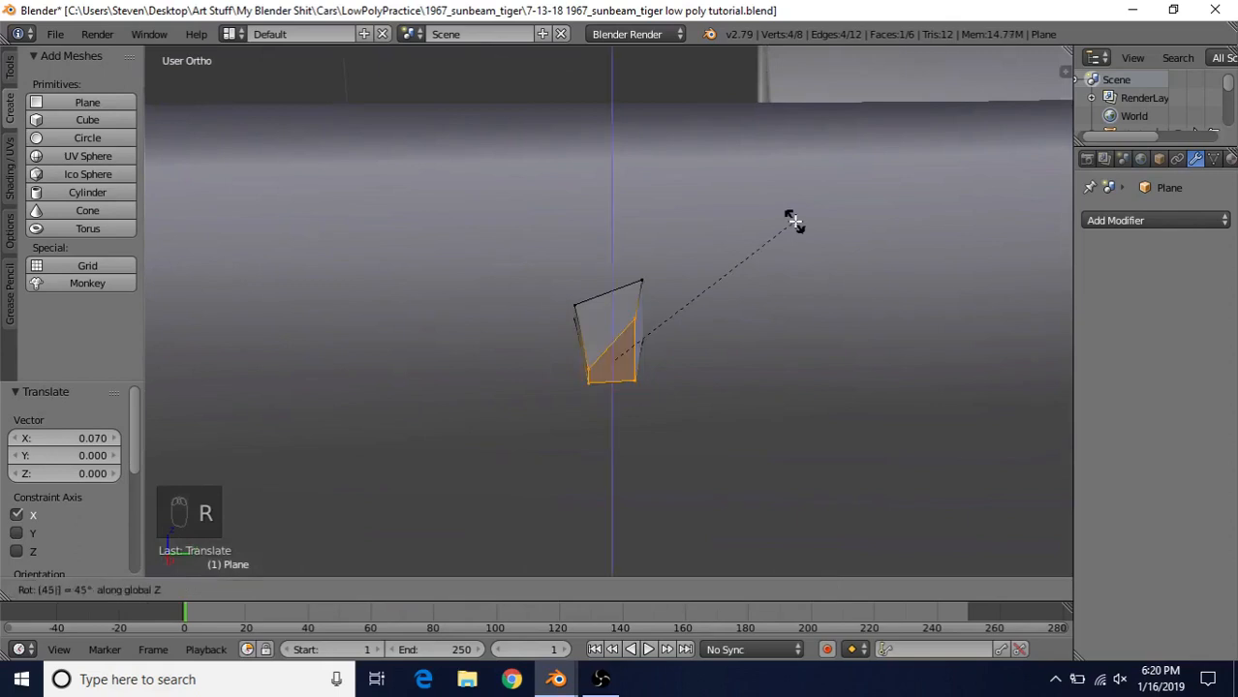
key(Return)
key(e)
key(y)
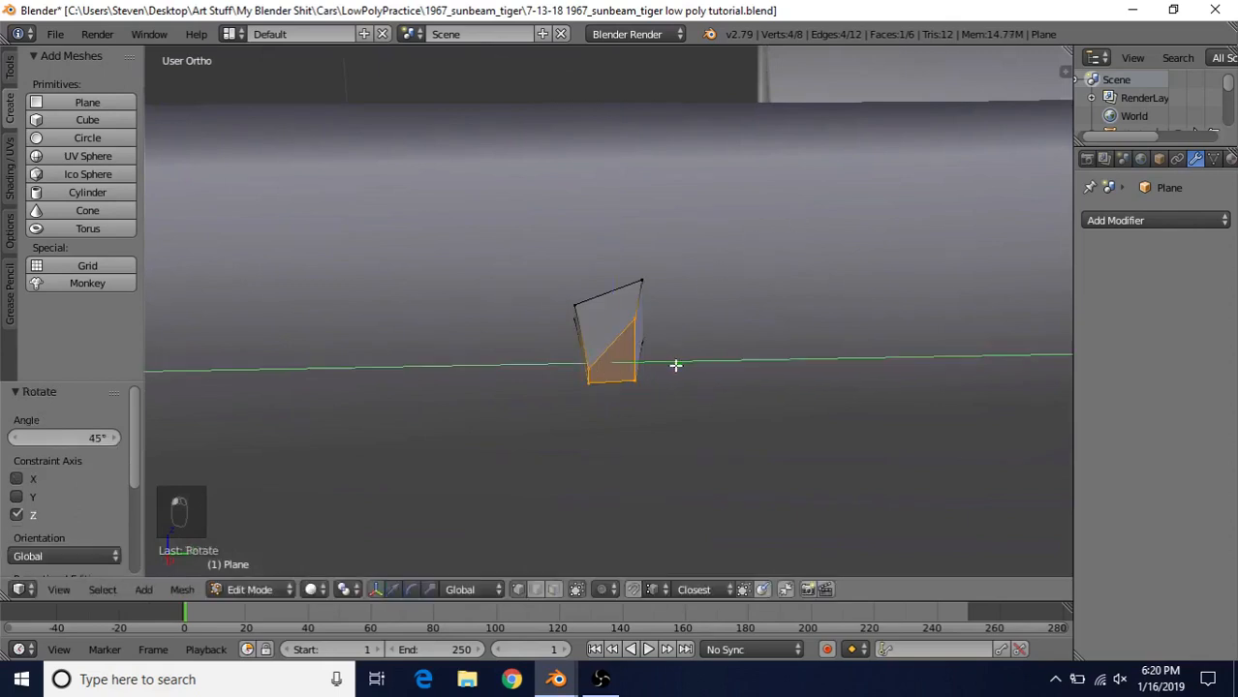
click(716, 361)
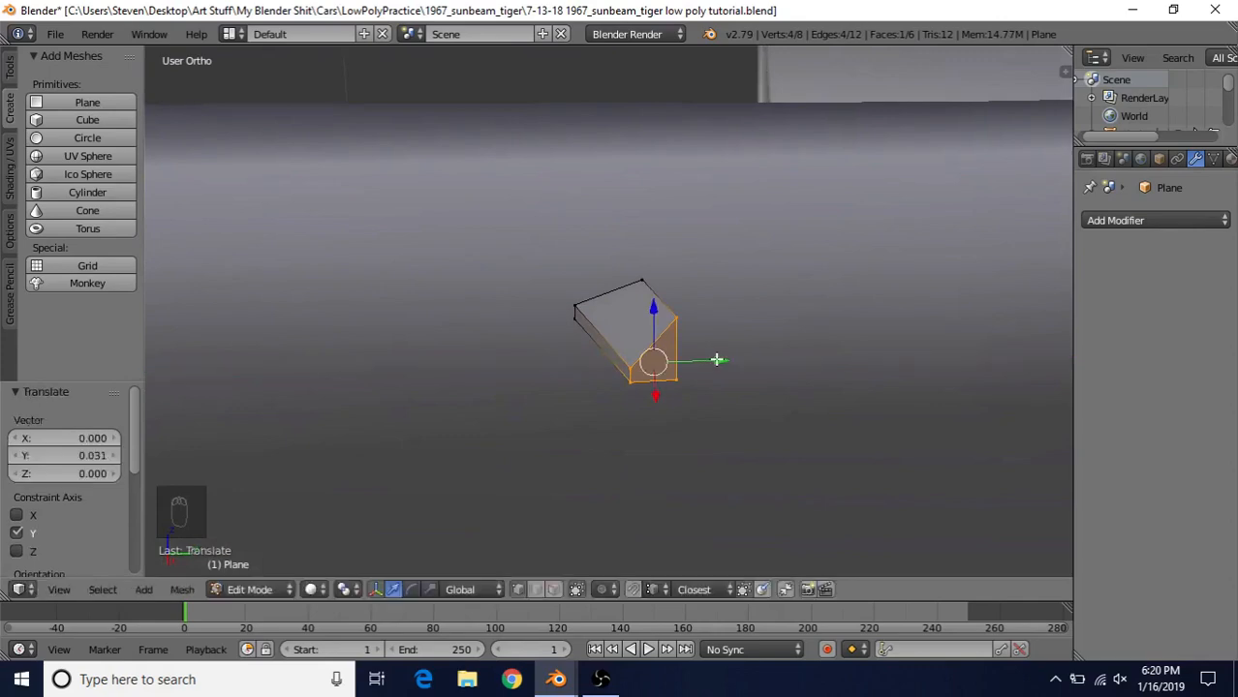
Extrude the angled face toward the rear by about 0.193 along Y to form the handle's long bar.
drag(699, 354, 982, 342)
key(e)
right_click(743, 296)
scroll(909, 373, down, 1)
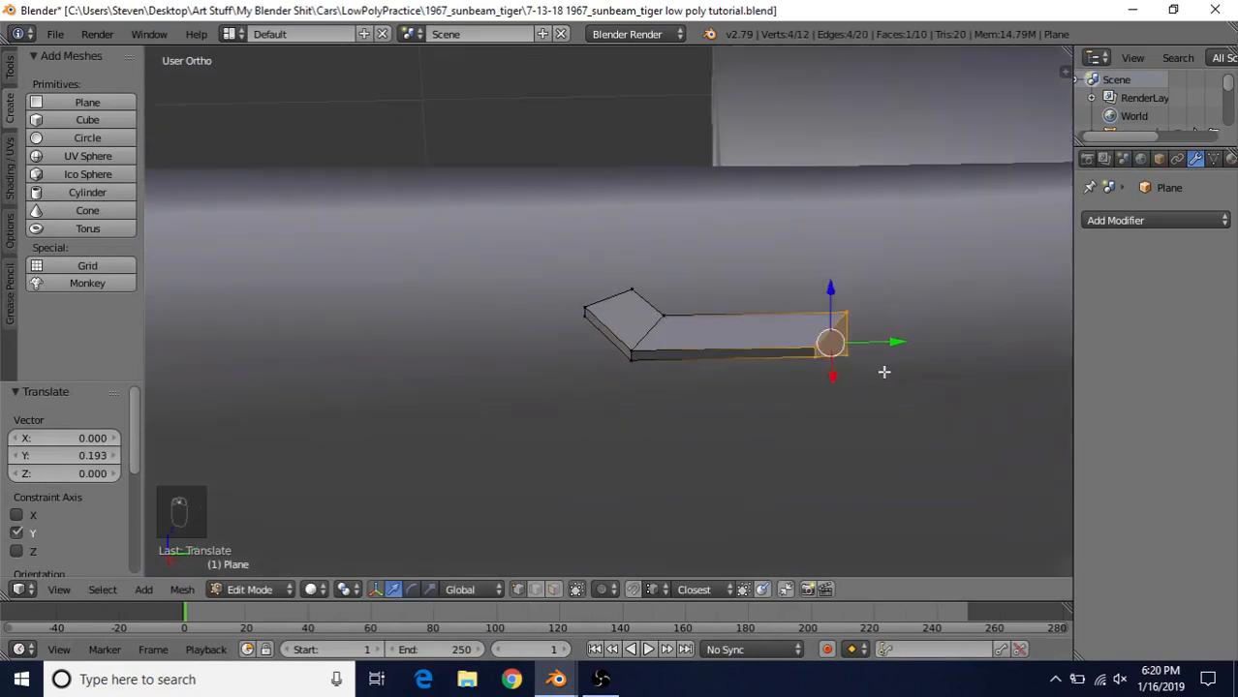
Square off the bar's slanted end in top view by moving its inner vertices about -0.035 along Y.
key(KP_7)
key(z)
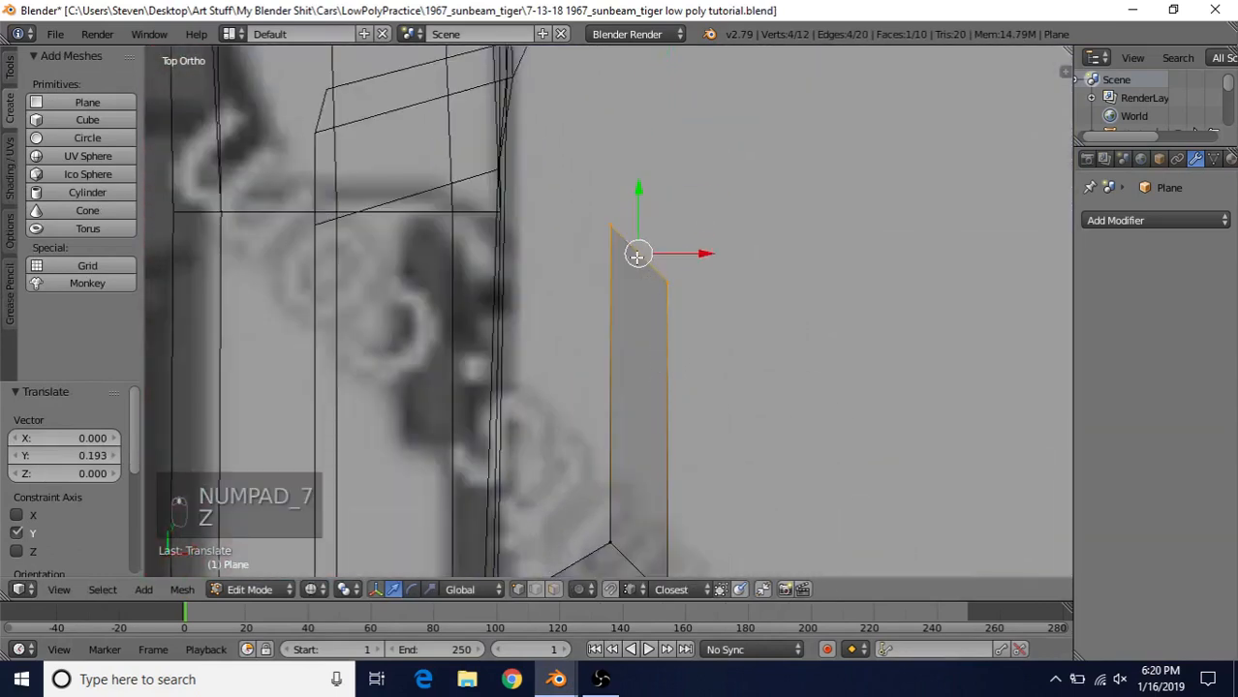
right_click(610, 222)
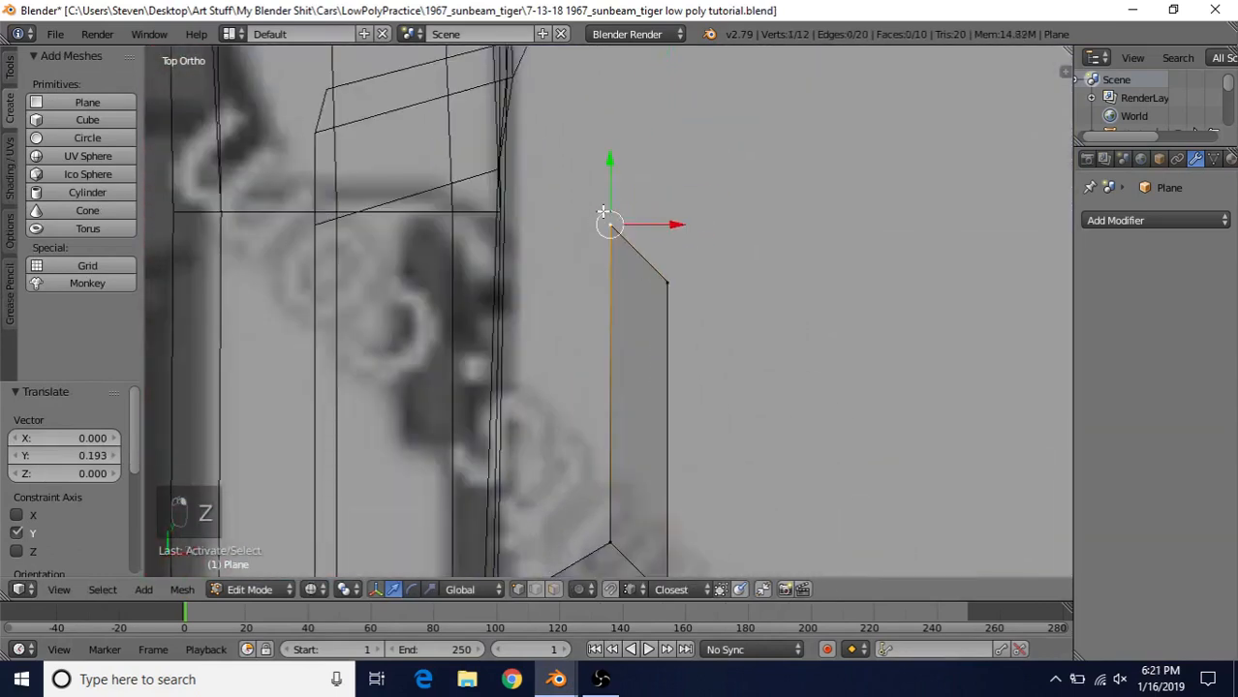
key(b)
drag(592, 178, 634, 265)
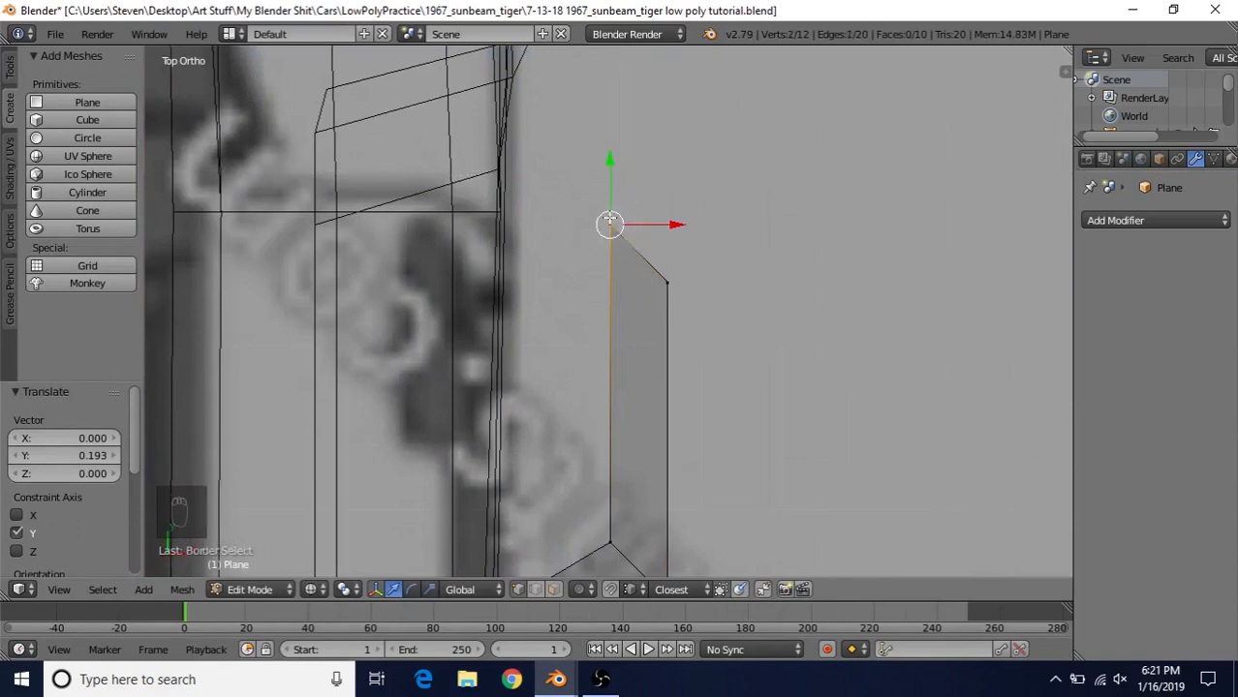
key(g)
key(y)
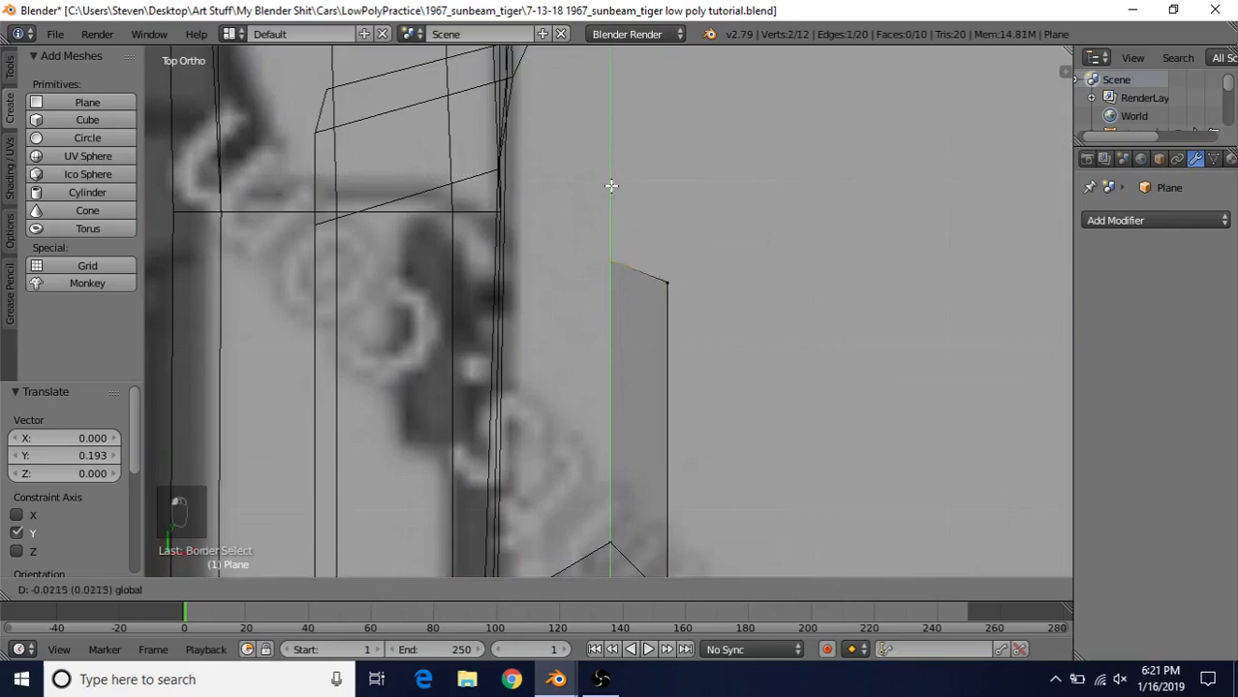
click(684, 267)
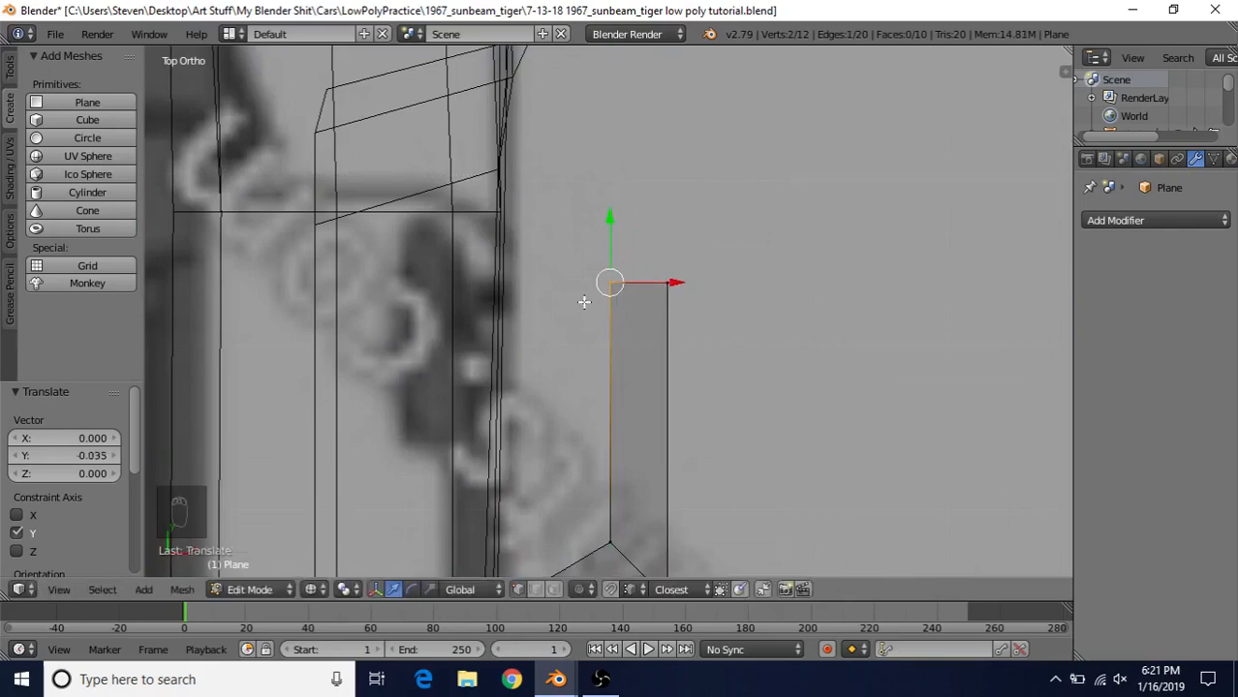
Extrude the bar's squared end face along Y, extending the handle past the rear edge of the door.
key(b)
drag(578, 213, 729, 325)
scroll(738, 337, down, 3)
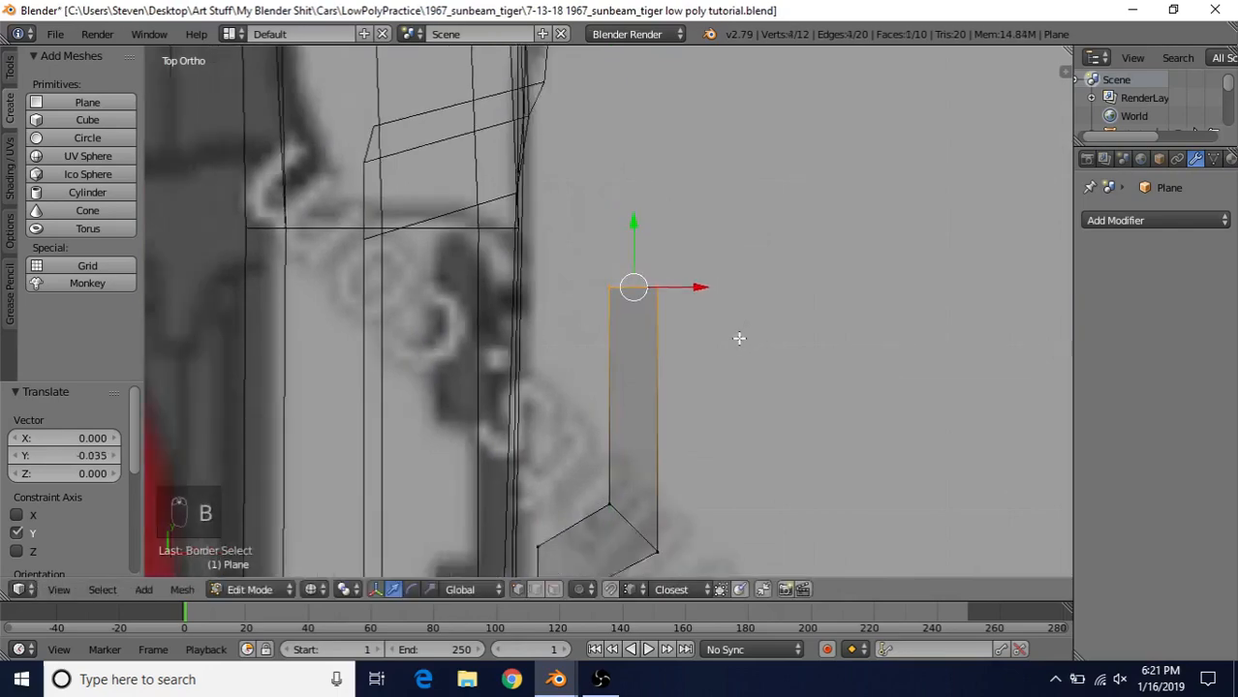
middle_drag(738, 337, 671, 269)
key(KP_3)
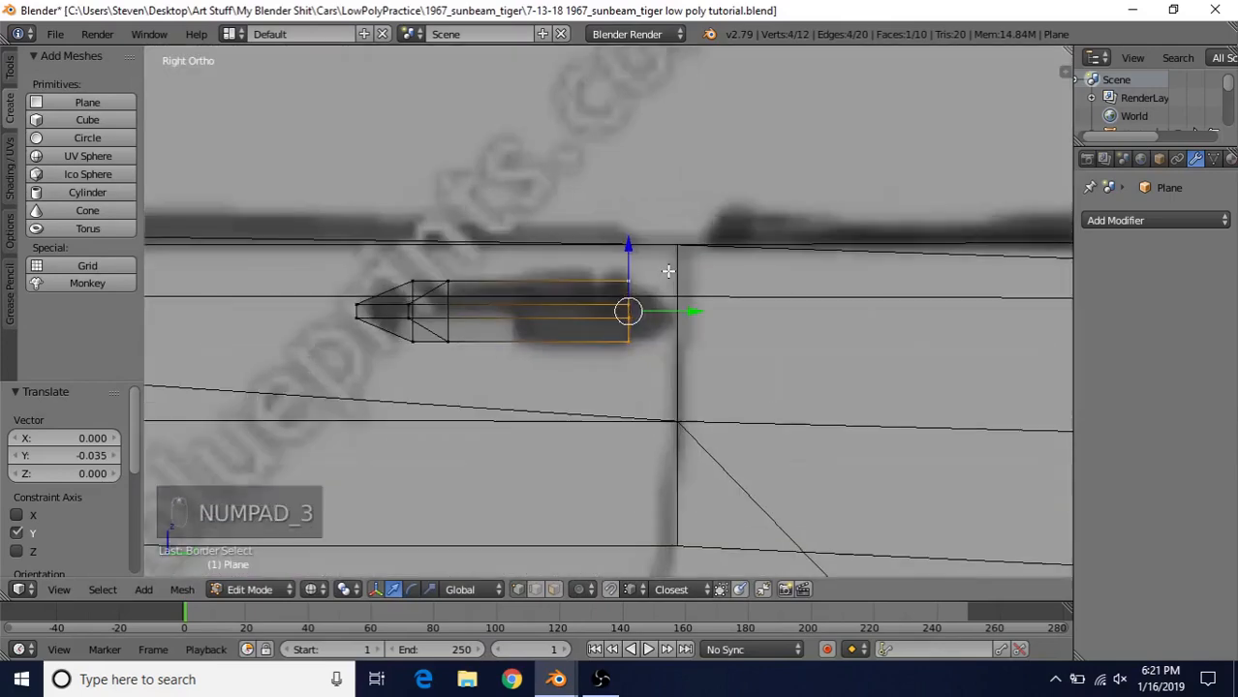
key(e)
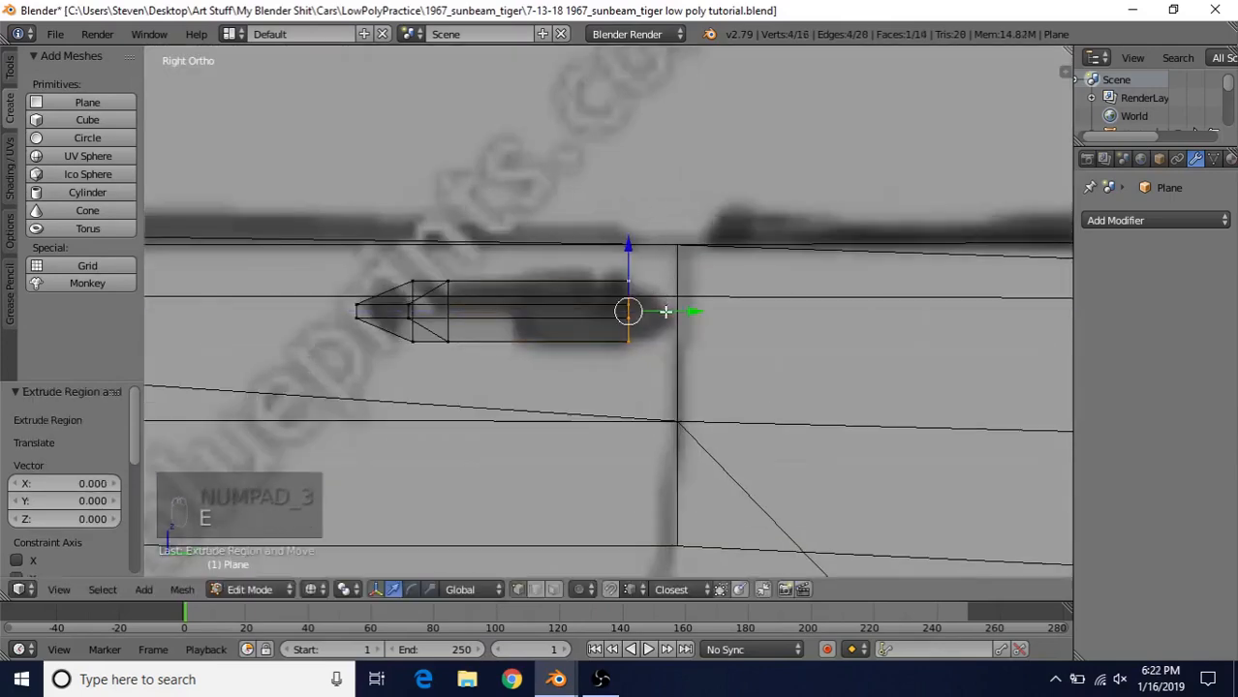
click(760, 312)
drag(761, 312, 801, 312)
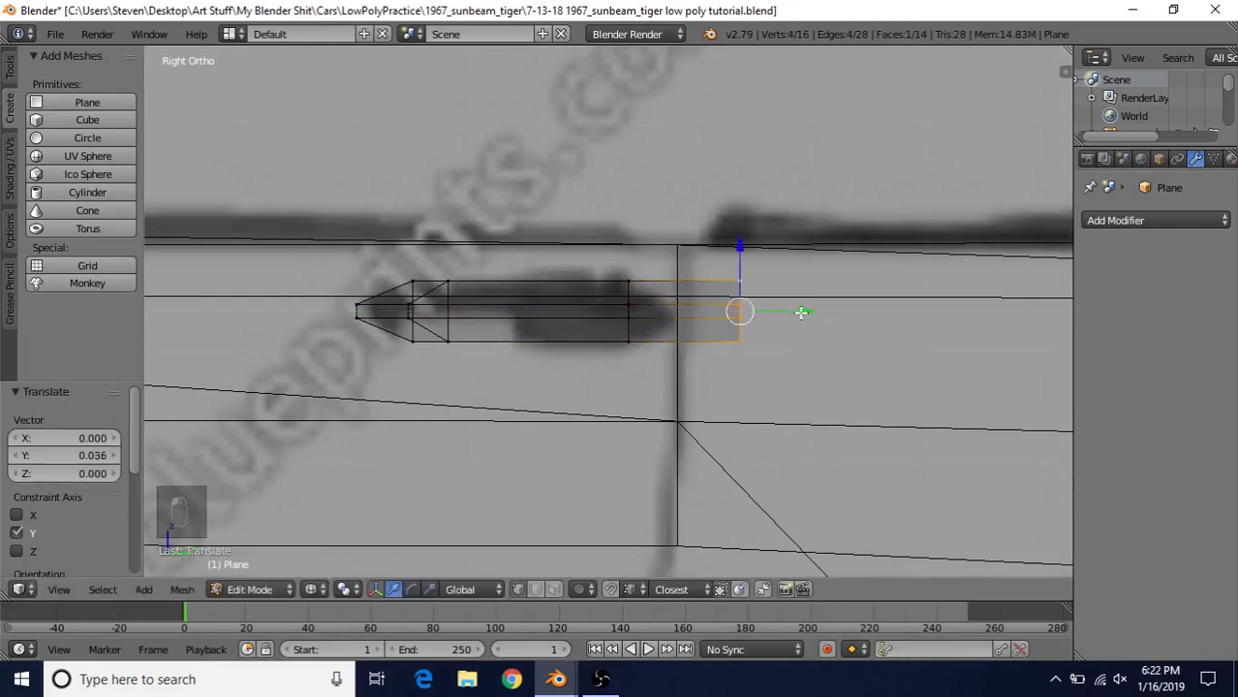
Scale the two middle outer vertices at the handle's rear end apart by about 3.81 in solid shading.
key(z)
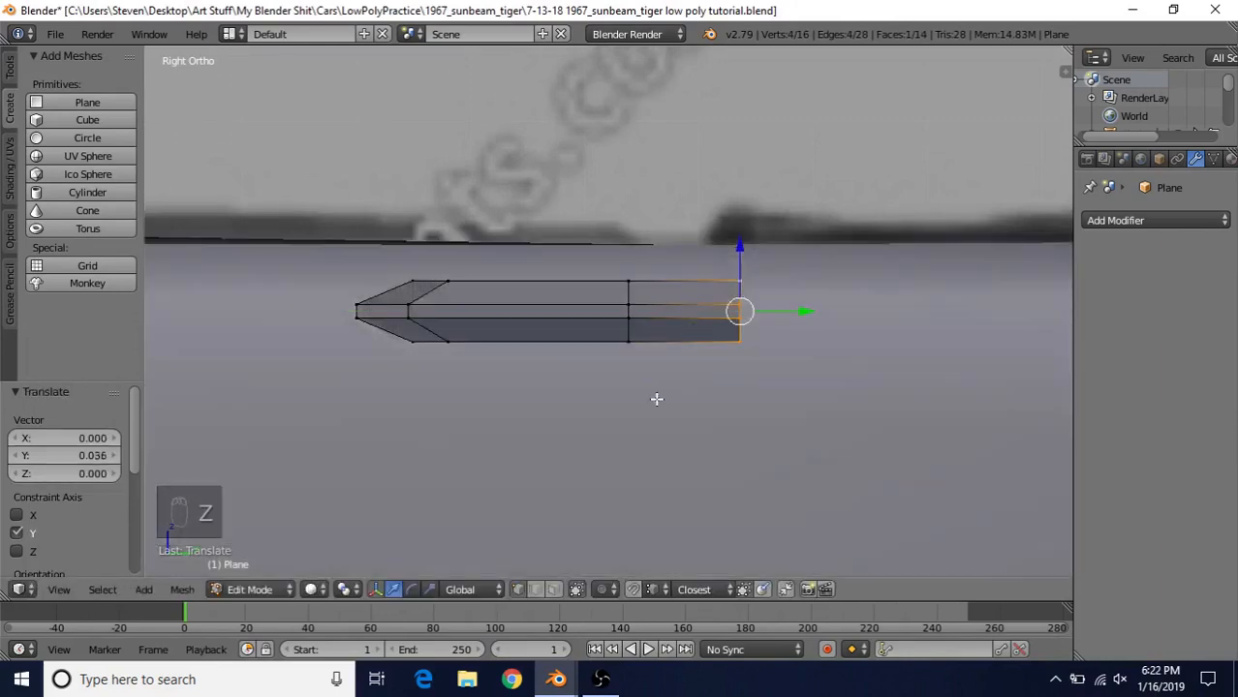
right_click(741, 306)
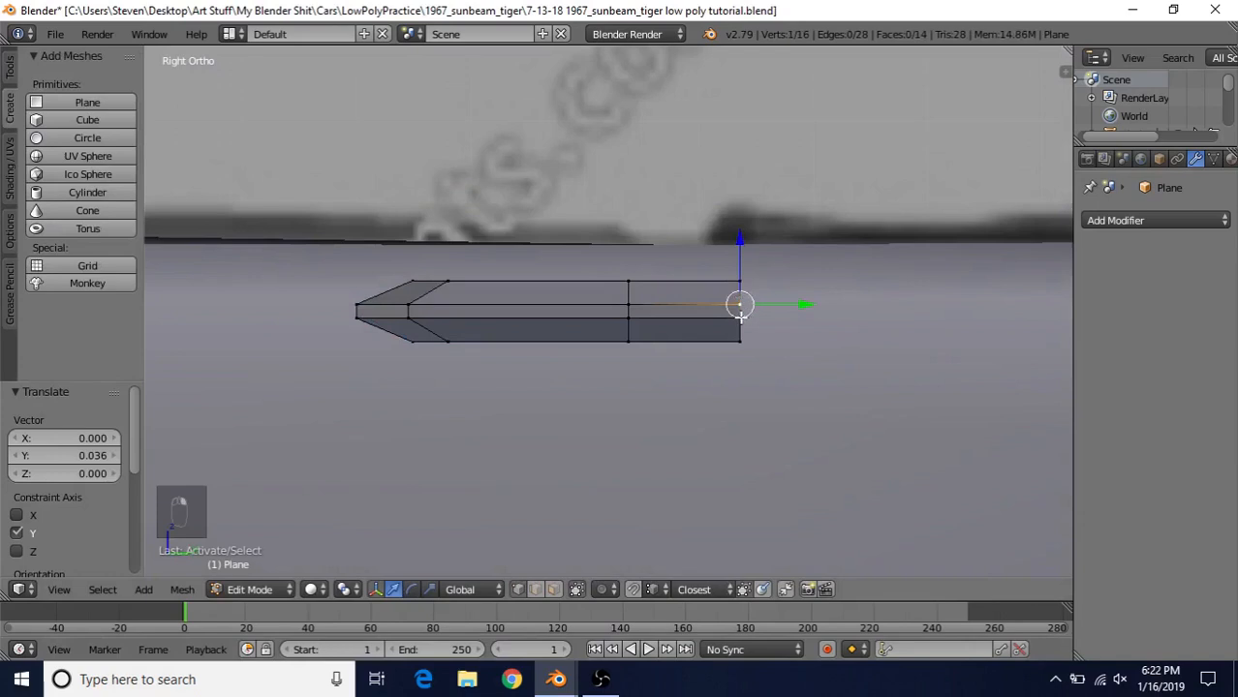
shift+right_click(742, 316)
key(s)
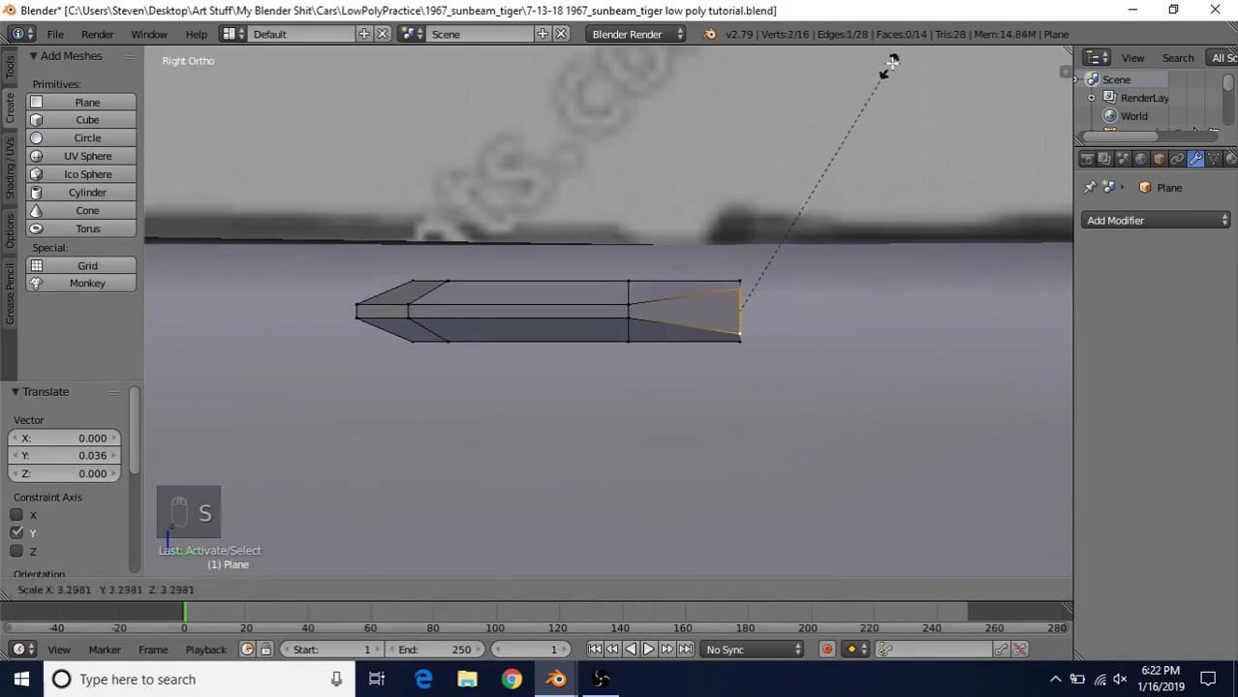
click(920, 570)
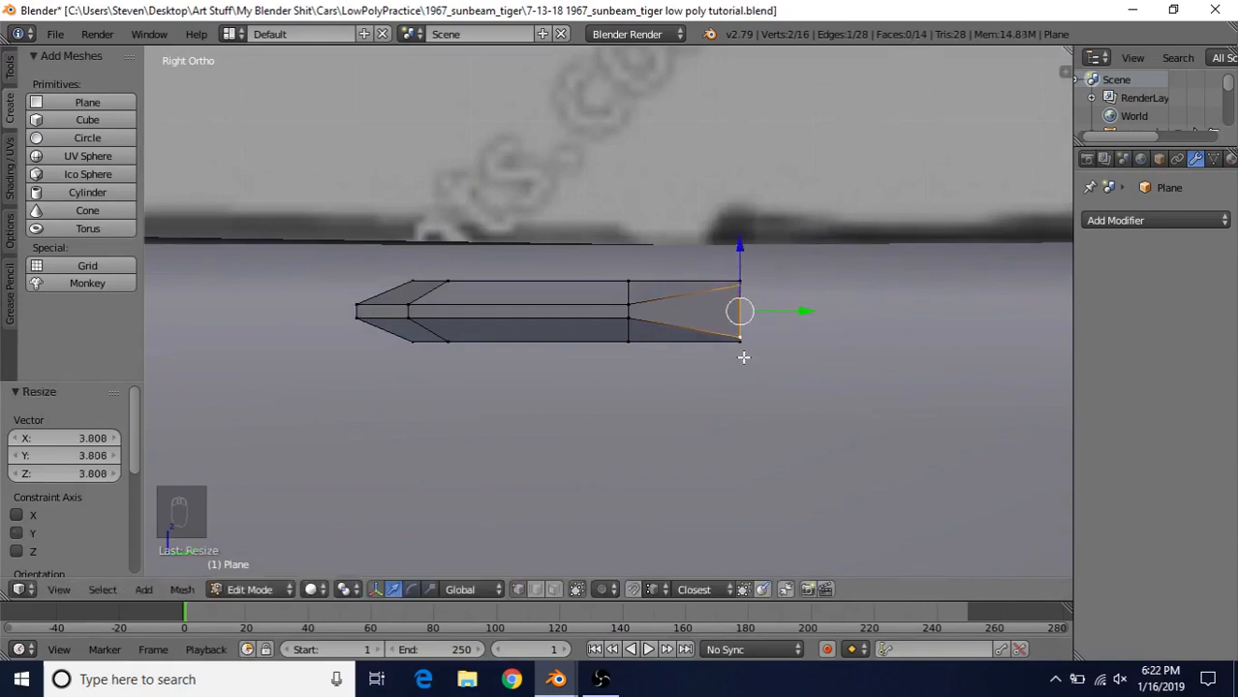
Add one loop cut across the handle's flared rear section, sliding it about 0.24 toward the long bar.
key(ctrl+r)
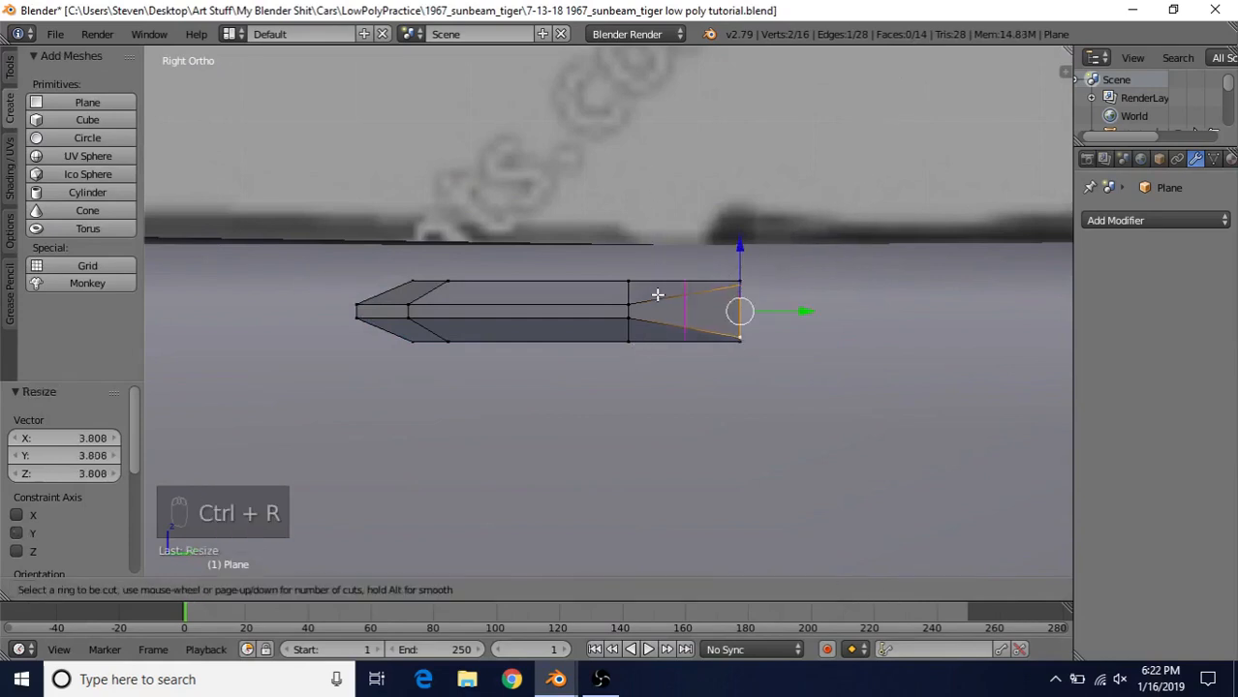
click(644, 294)
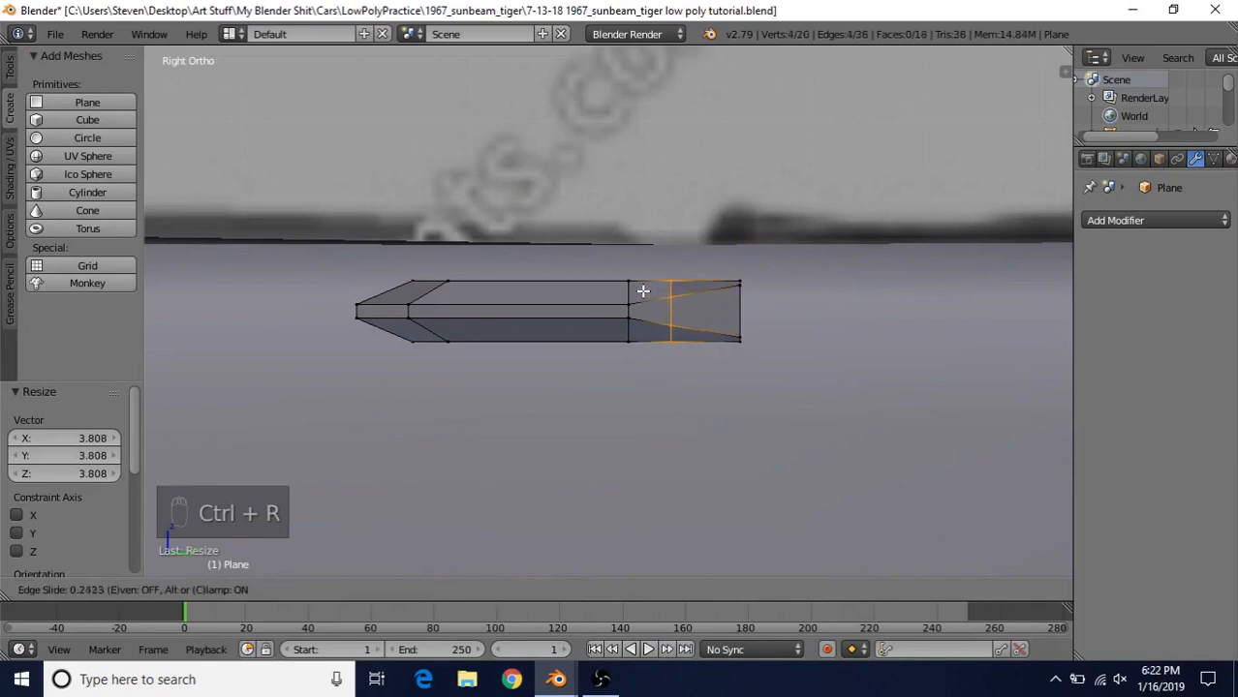
click(666, 297)
Scale the two middle outer vertices of the new loop apart by about 1.721 along Z.
right_click(671, 300)
shift+right_click(673, 335)
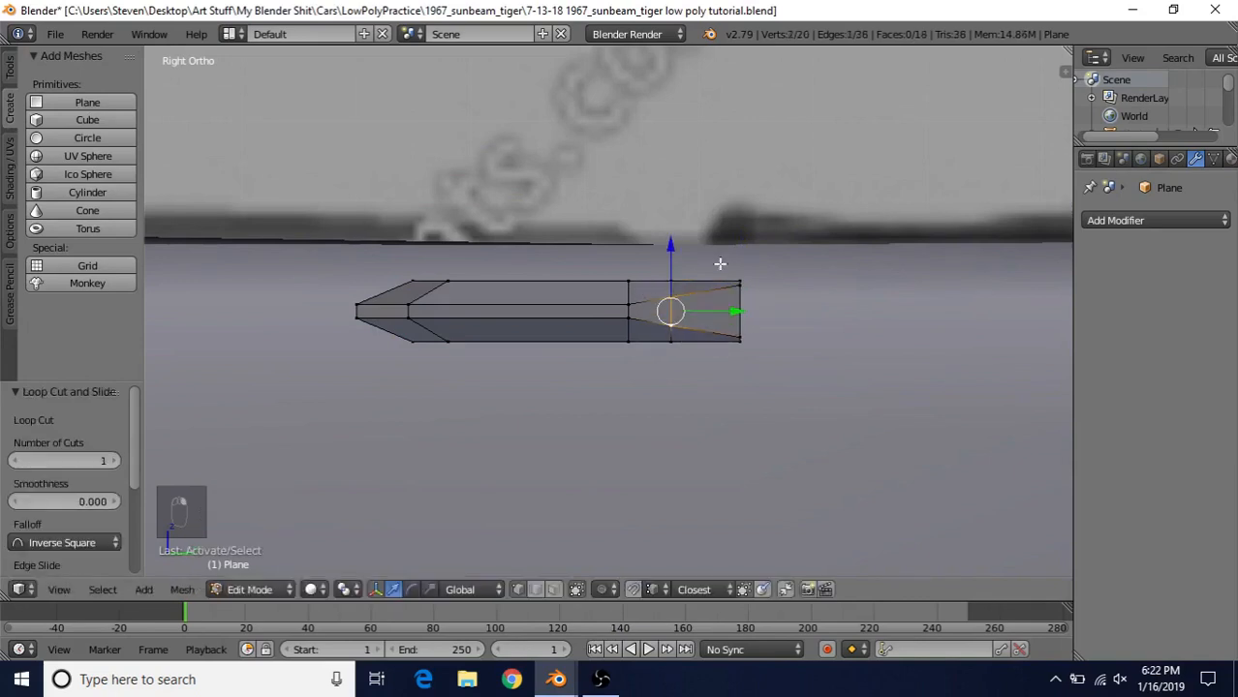
key(s)
key(z)
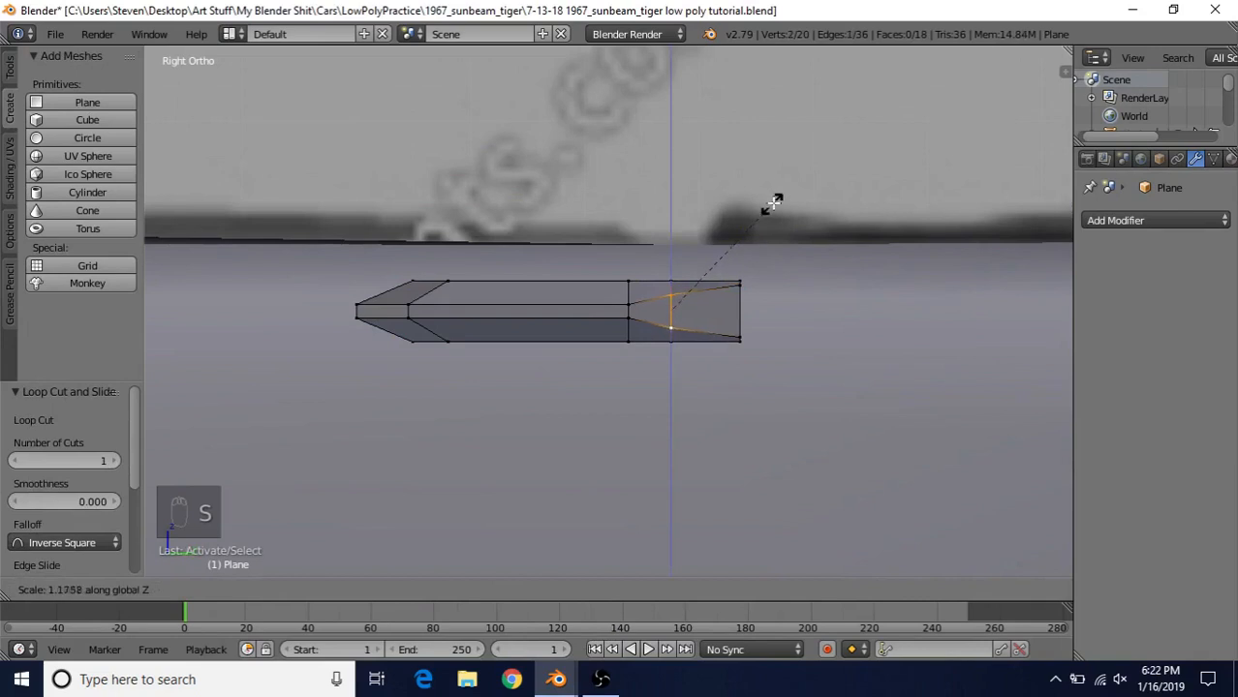
click(835, 161)
Move the whole new edge loop about -0.007 along Y, toward the long bar.
alt+right_click(676, 302)
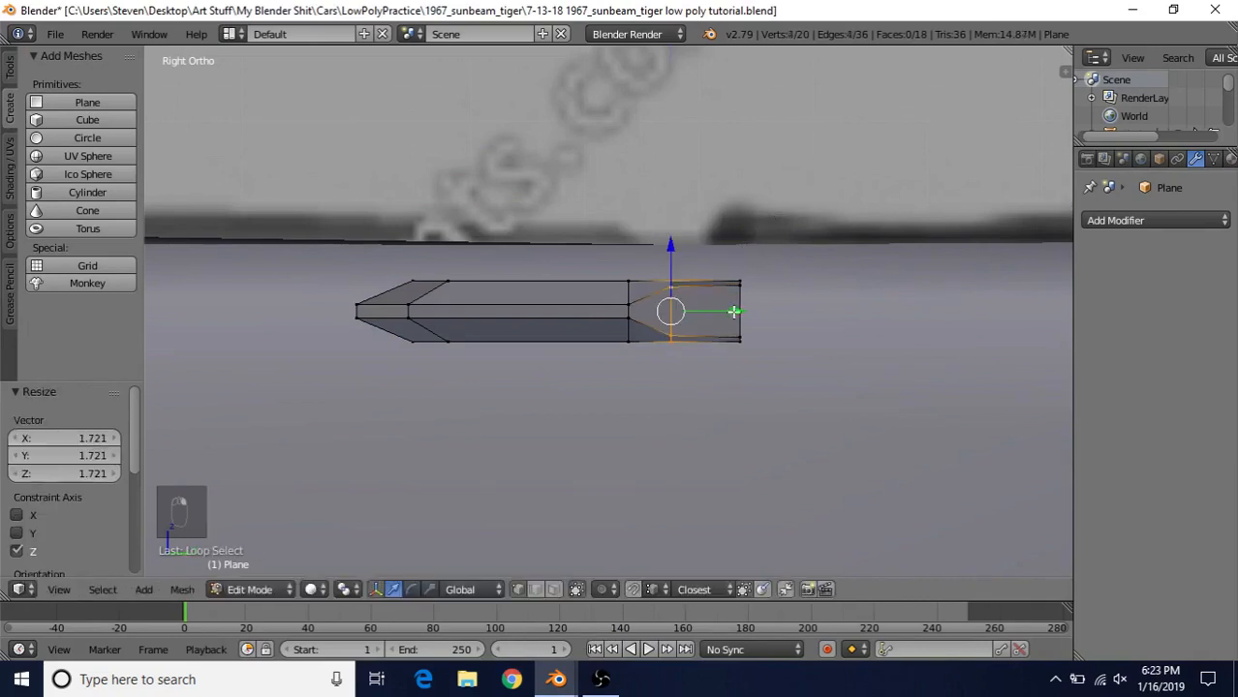
key(g)
key(y)
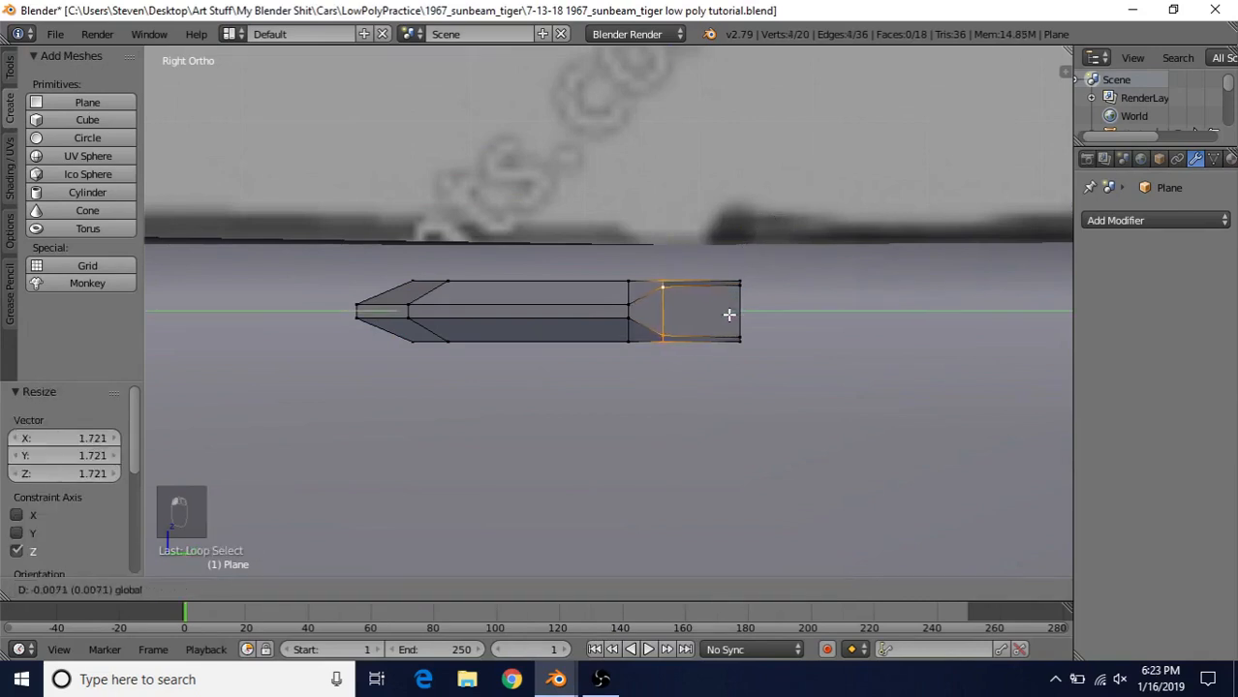
click(729, 314)
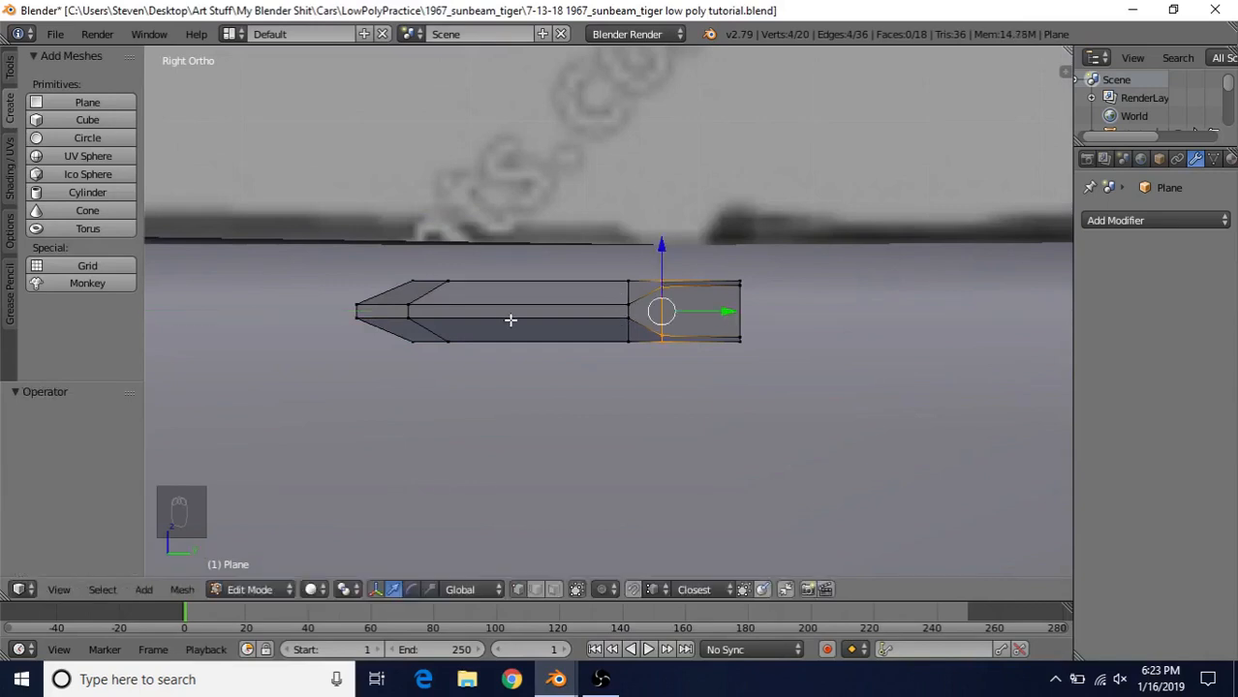
Scale the two lengthwise middle edges of the bar and front tip by about 1.26 along Z, leaving out the rear section's edges.
click(536, 589)
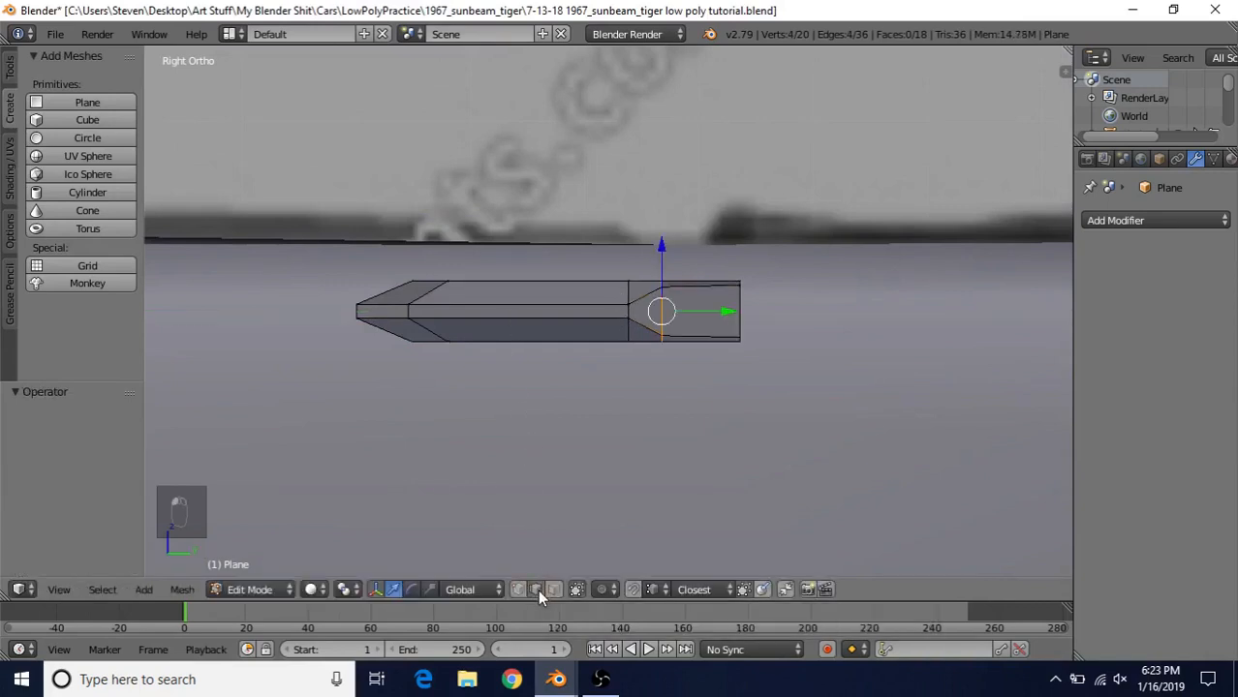
alt+right_click(536, 304)
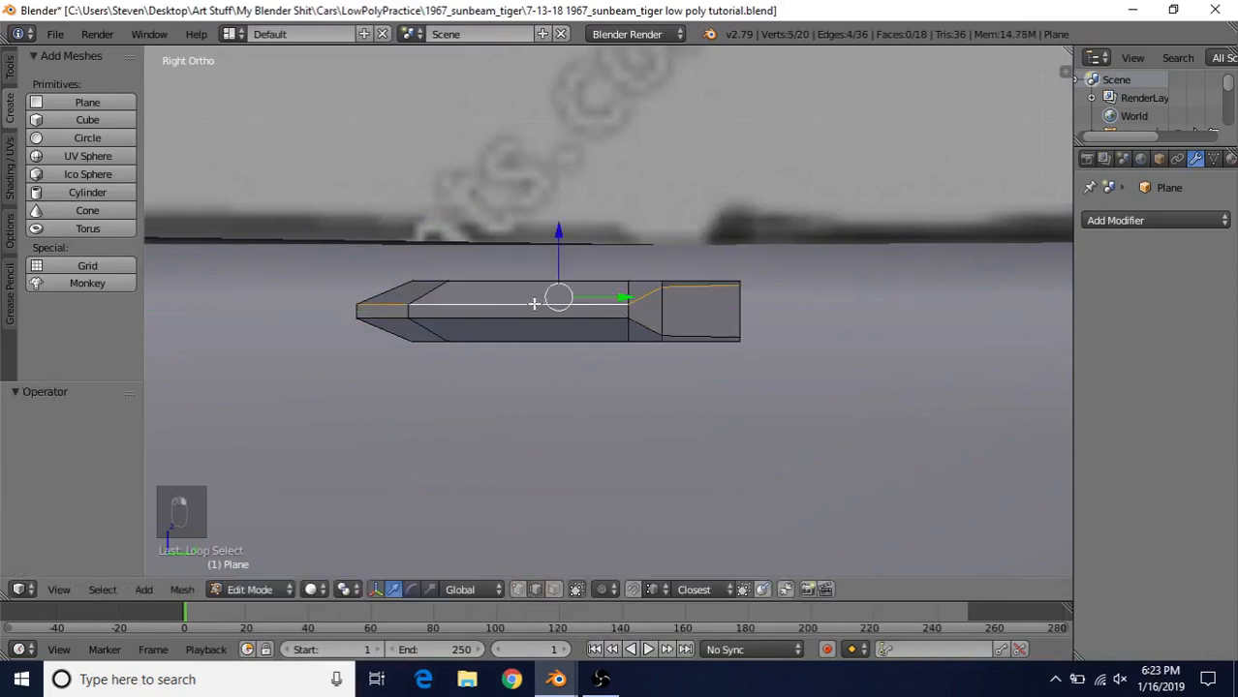
alt+shift+right_click(527, 320)
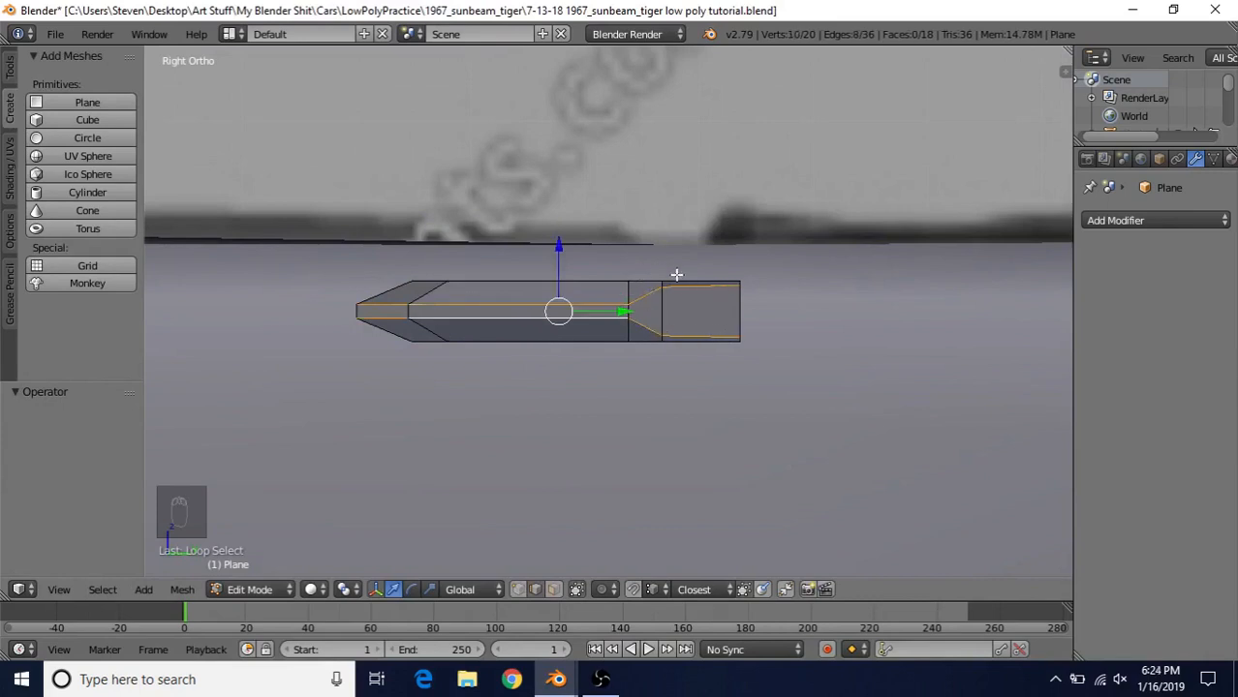
key(z)
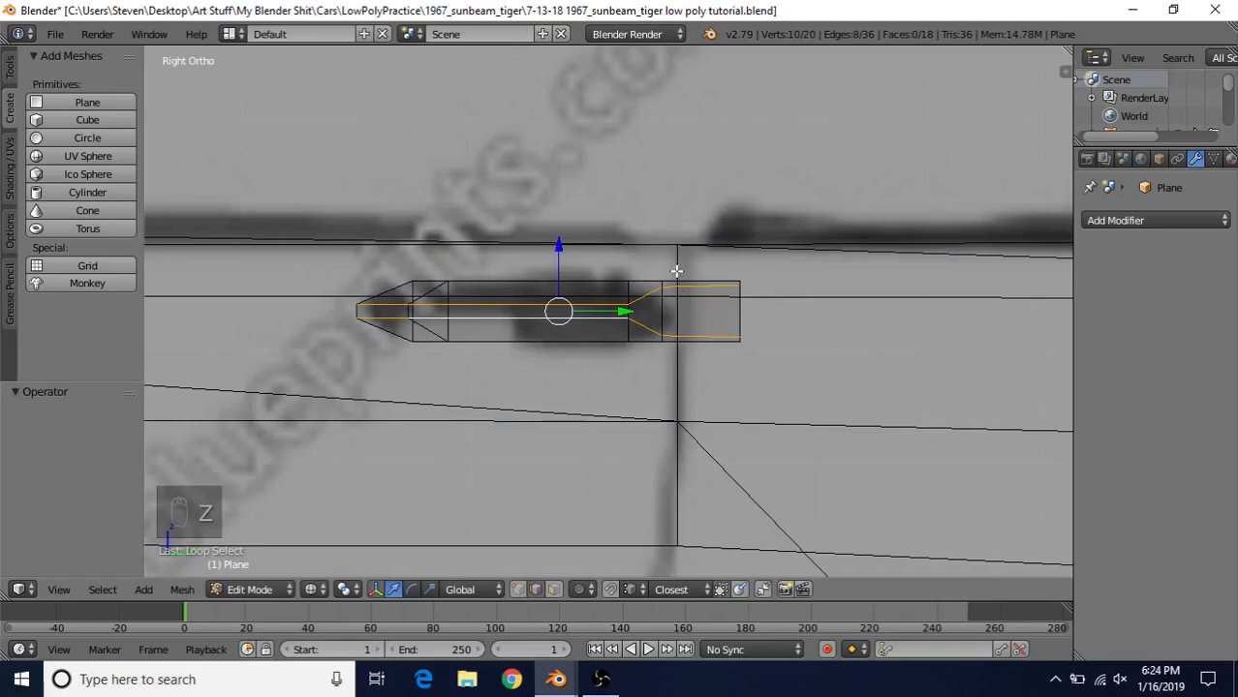
key(b)
drag(641, 239, 765, 424)
key(b)
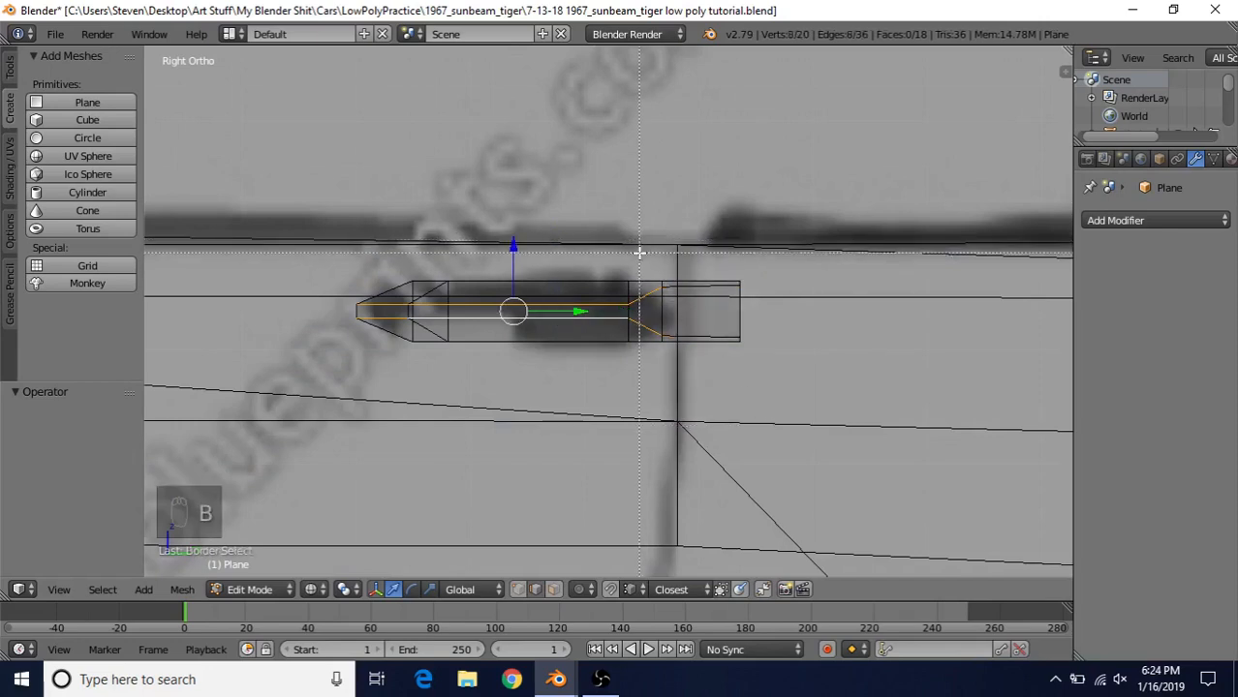
right_click(678, 391)
middle_drag(666, 374, 644, 305)
key(KP_3)
scroll(649, 304, up, 1)
key(z)
shift+right_click(650, 299)
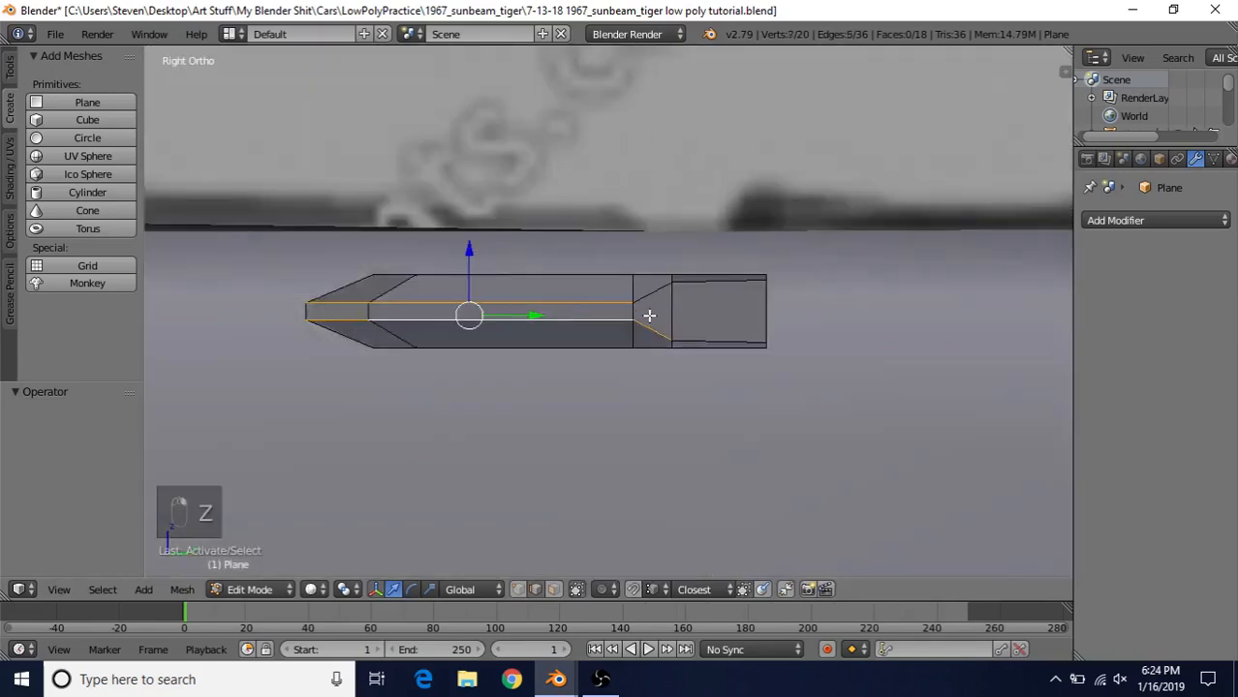
shift+right_click(651, 330)
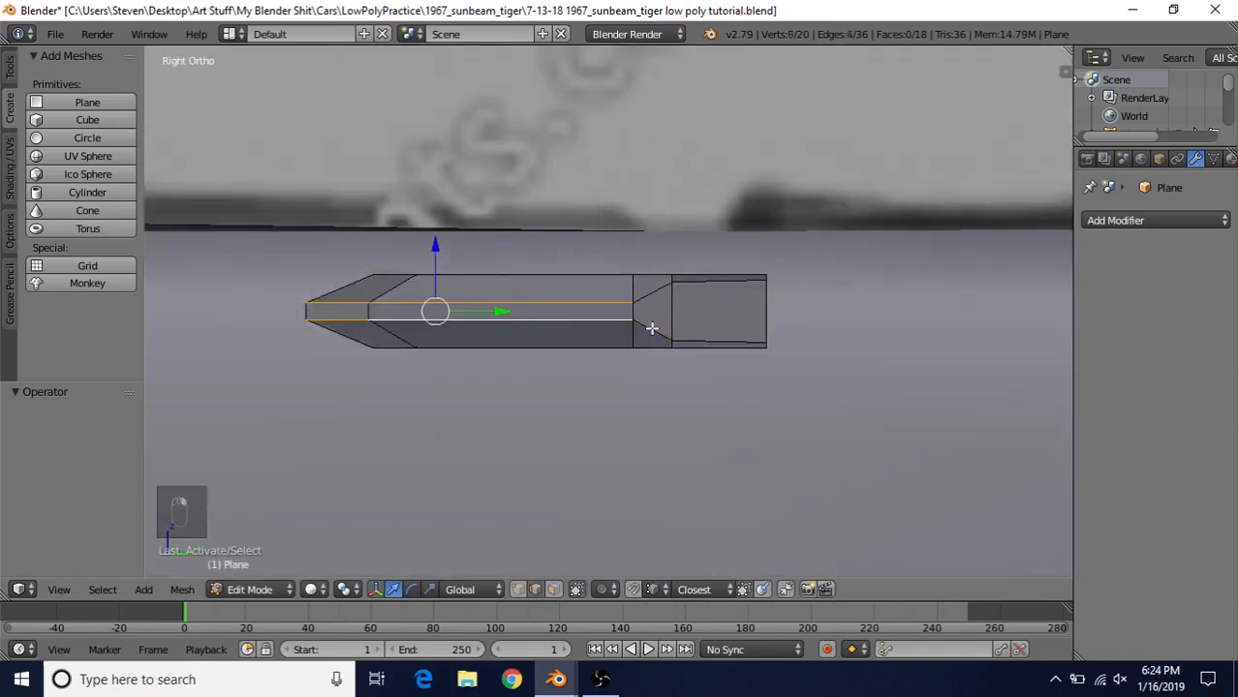
key(s)
key(z)
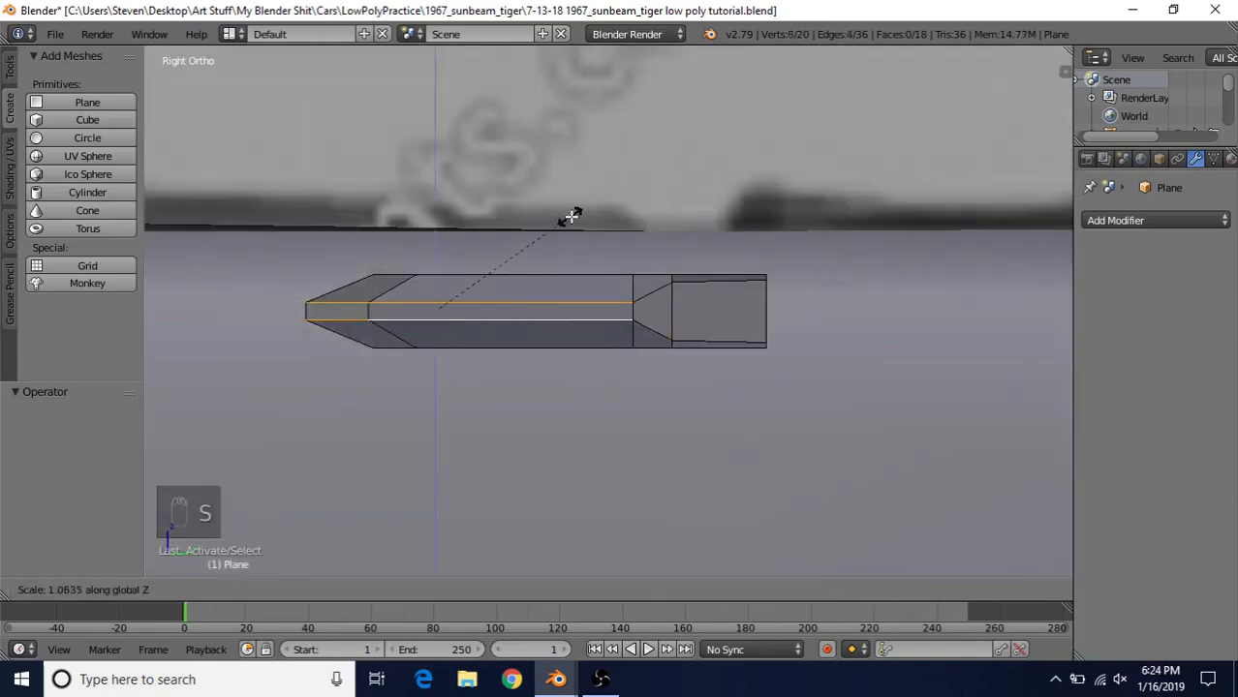
click(591, 195)
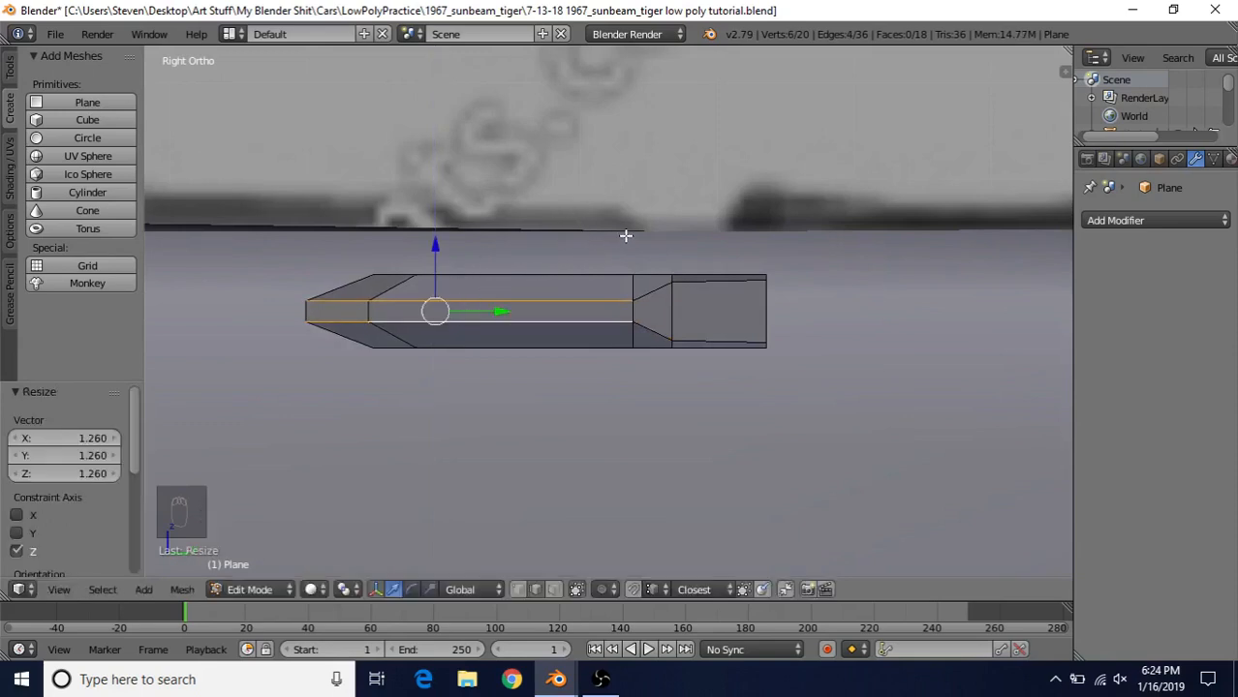
Extrude the inner vertical edge of the handle's rear end about 0.065 along Y.
middle_drag(625, 235, 742, 308)
right_click(742, 316)
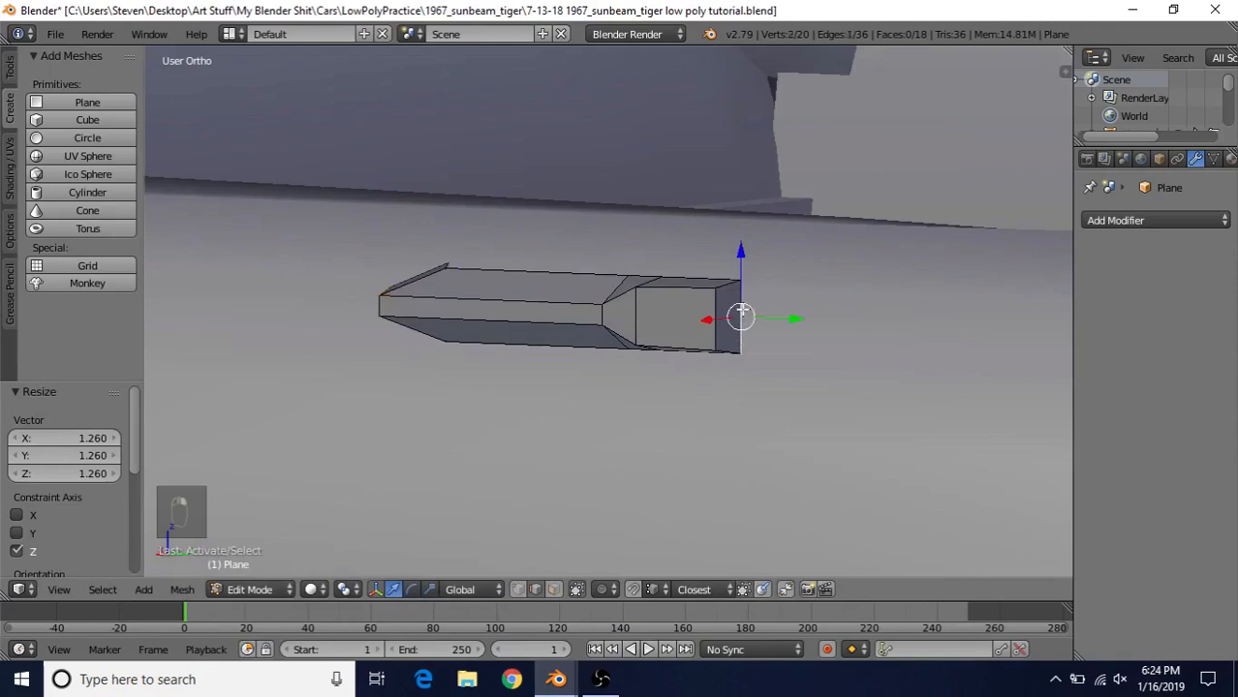
key(e)
right_click(782, 298)
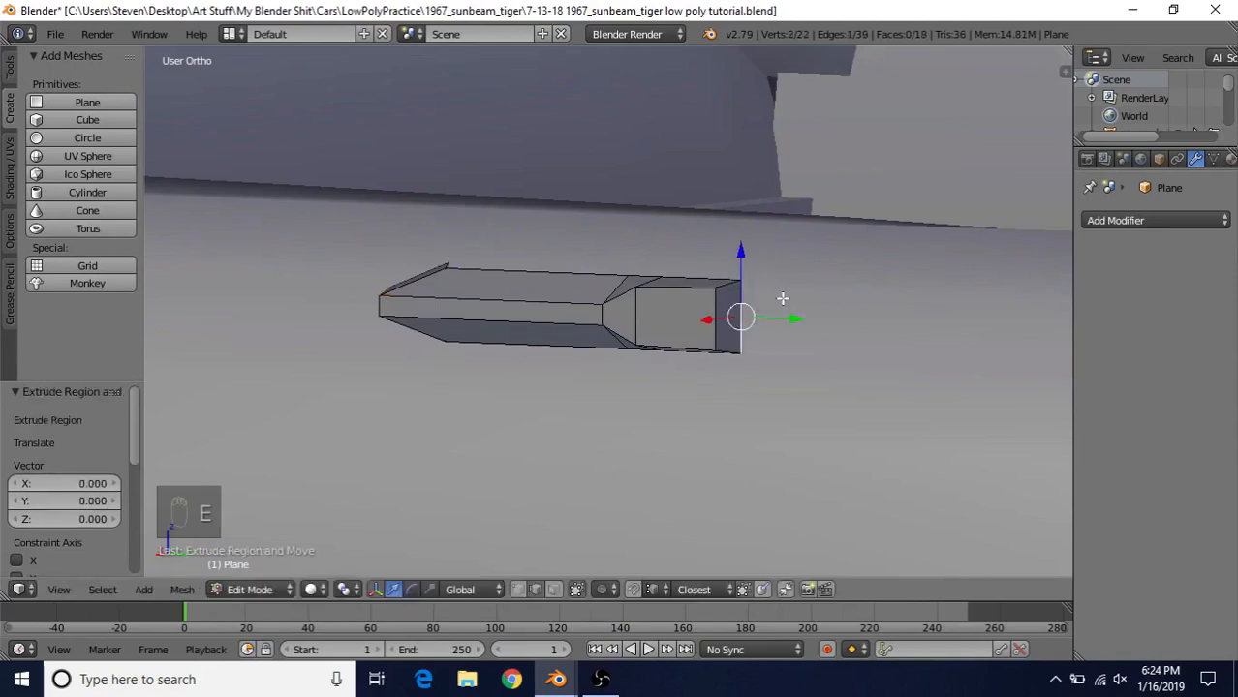
middle_drag(781, 299, 818, 315)
drag(818, 315, 905, 317)
Shrink the extruded end edge along Z into a narrow tip and move it about 0.004 along Y.
key(s)
key(z)
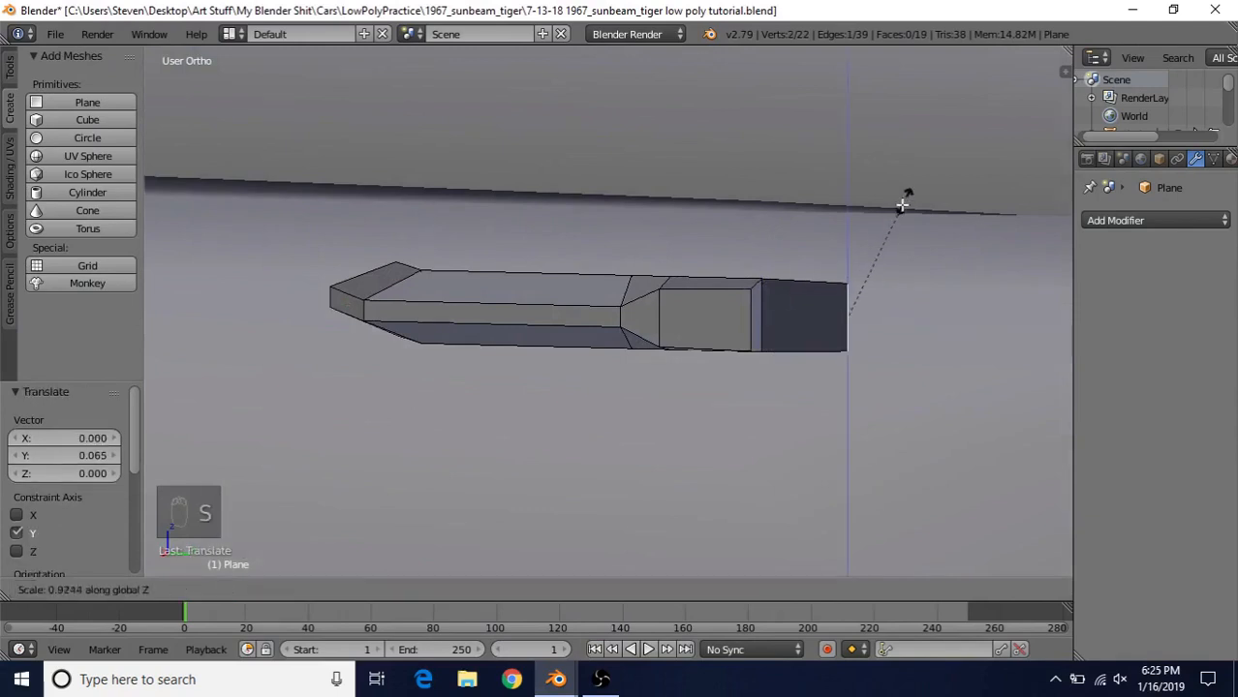
click(856, 279)
drag(898, 318, 898, 320)
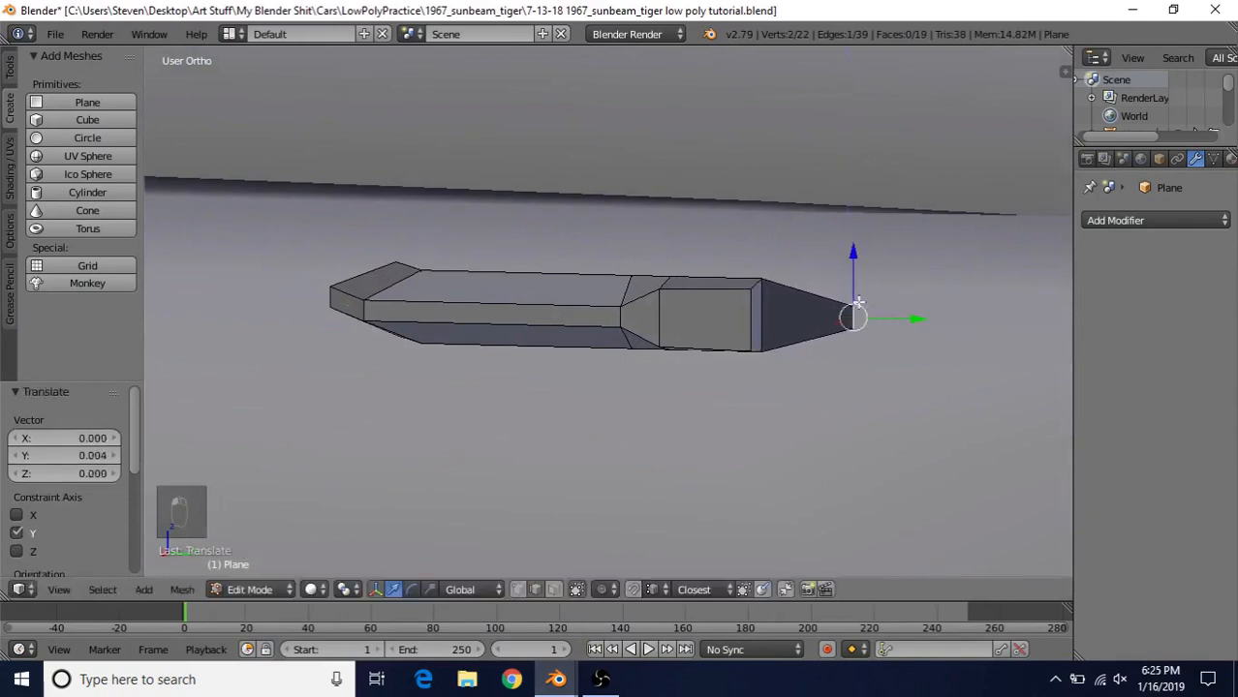
Add a loop cut across the tapered rear tip and scale it by about 1.338 along Z to round the outline.
key(ctrl+r)
click(820, 286)
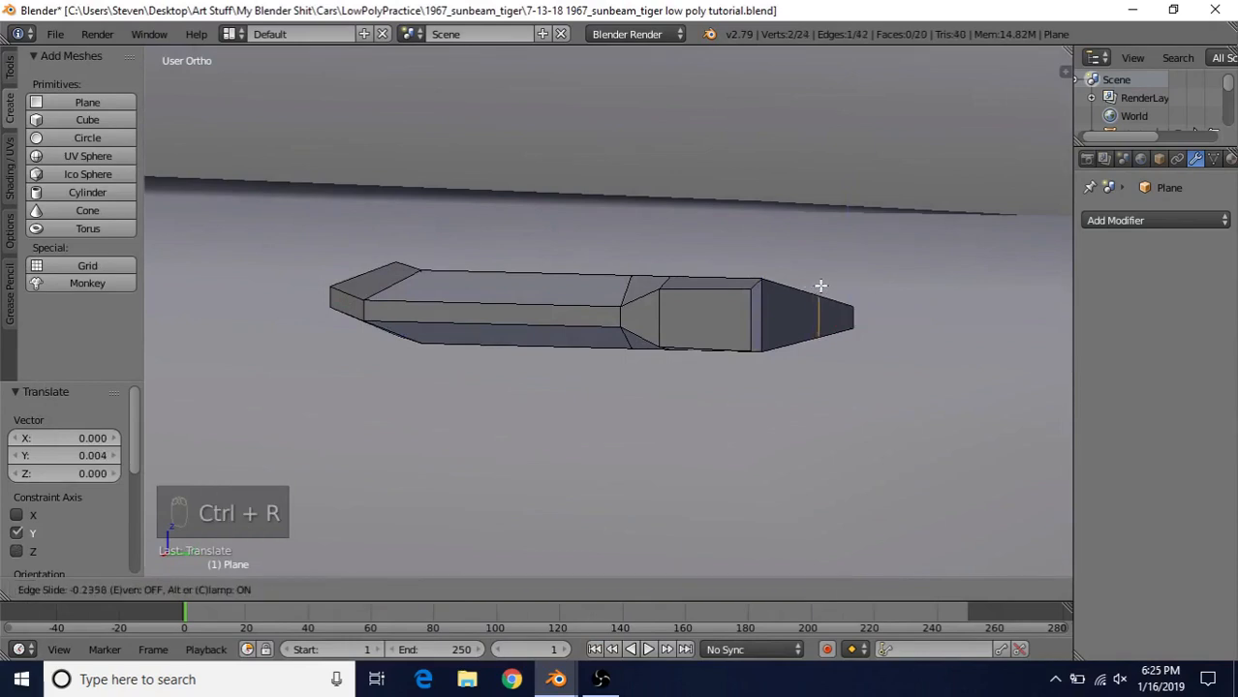
click(820, 285)
key(s)
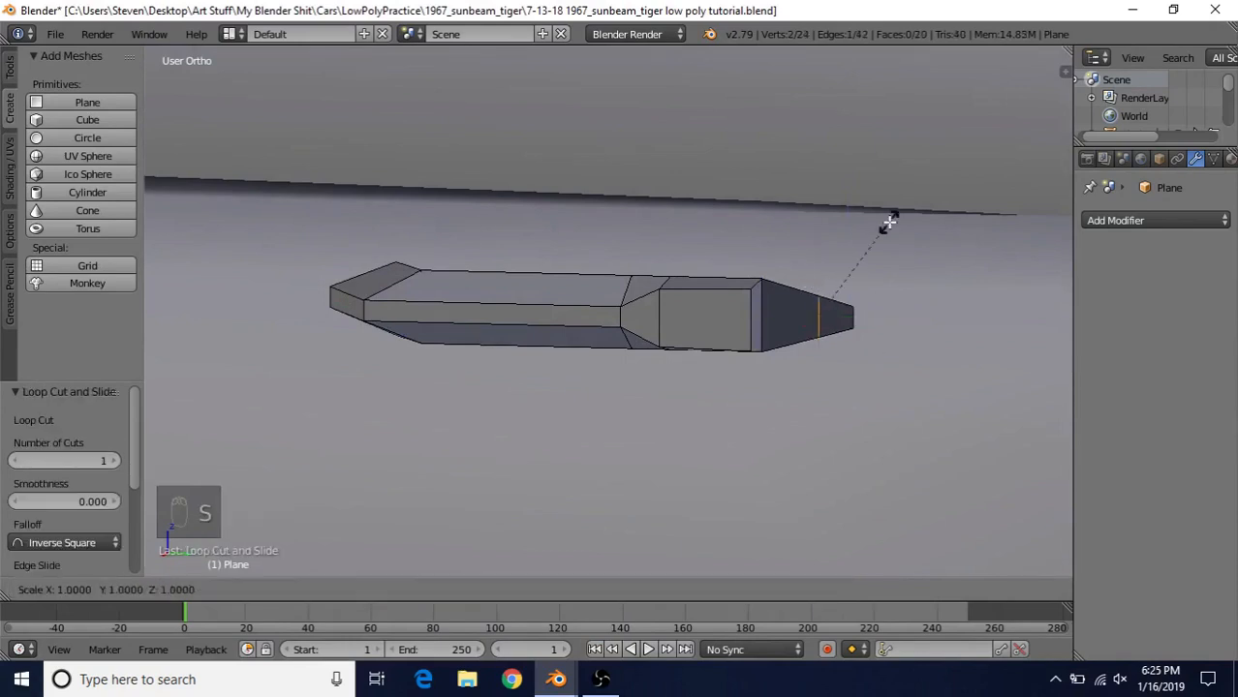
key(z)
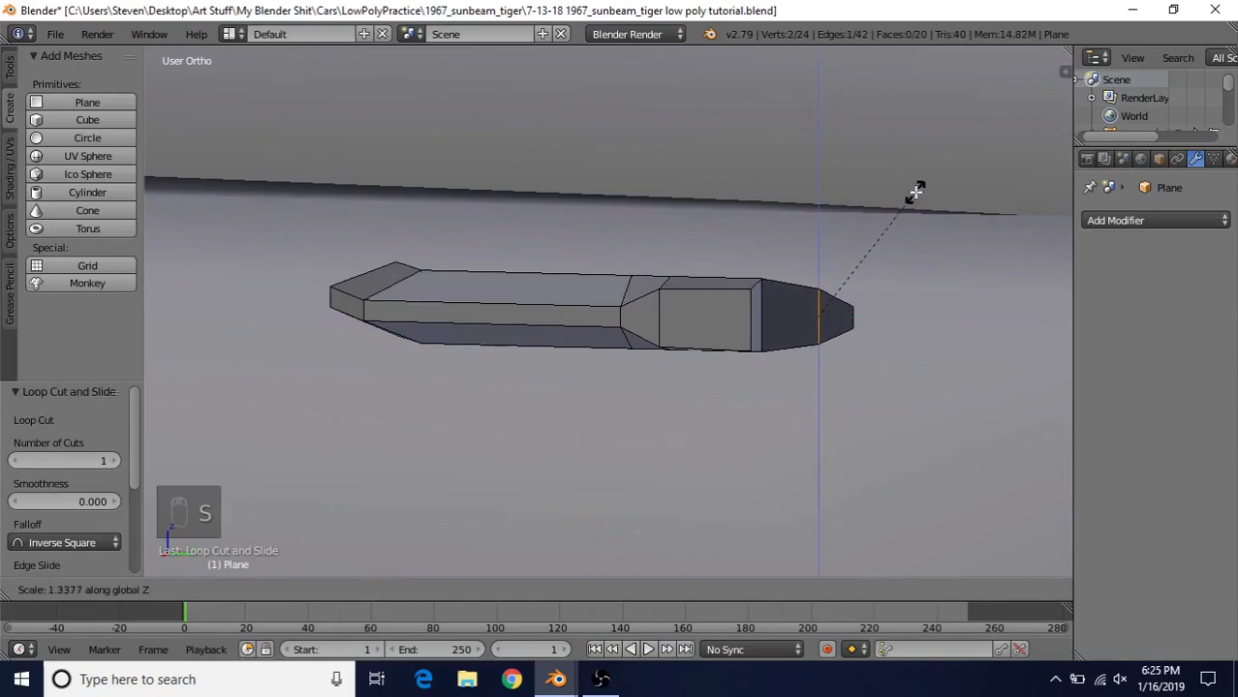
click(915, 192)
Select the four inner-side faces at the handle's rear, from the tapered tip to the flared transition.
click(821, 314)
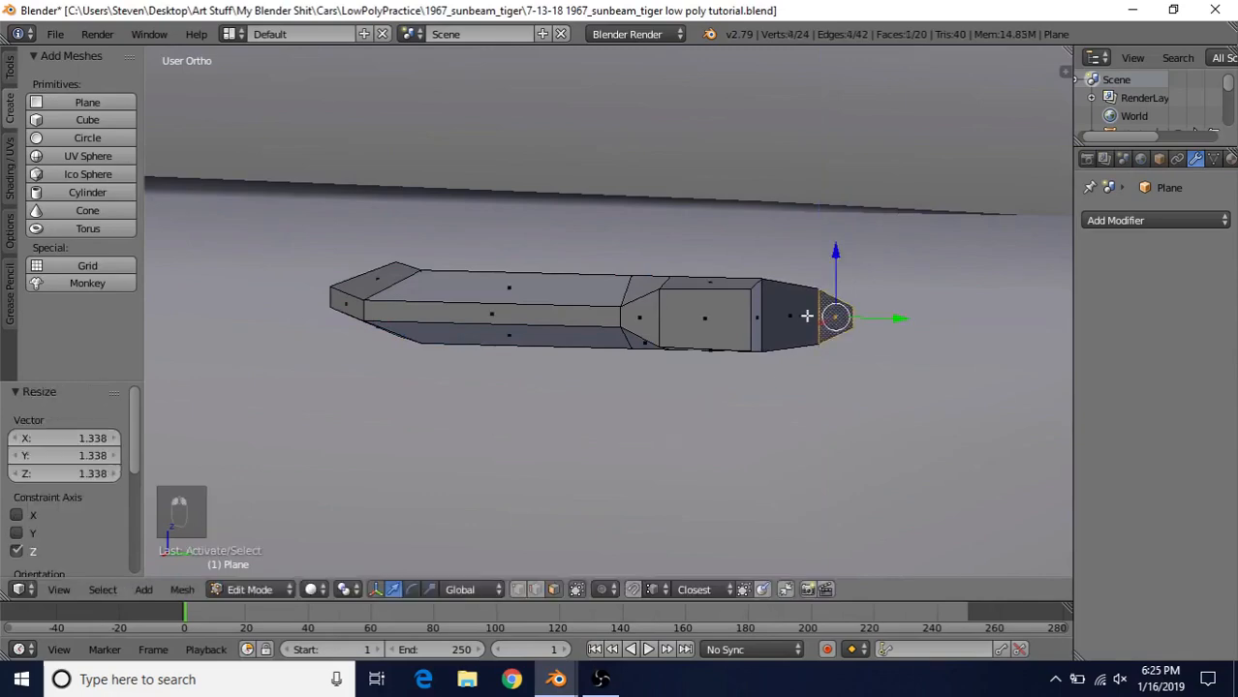
shift+click(783, 317)
key(z)
mouse_move(768, 363)
middle_down()
mouse_move(782, 213)
mouse_move(735, 288)
middle_up()
shift+click(728, 293)
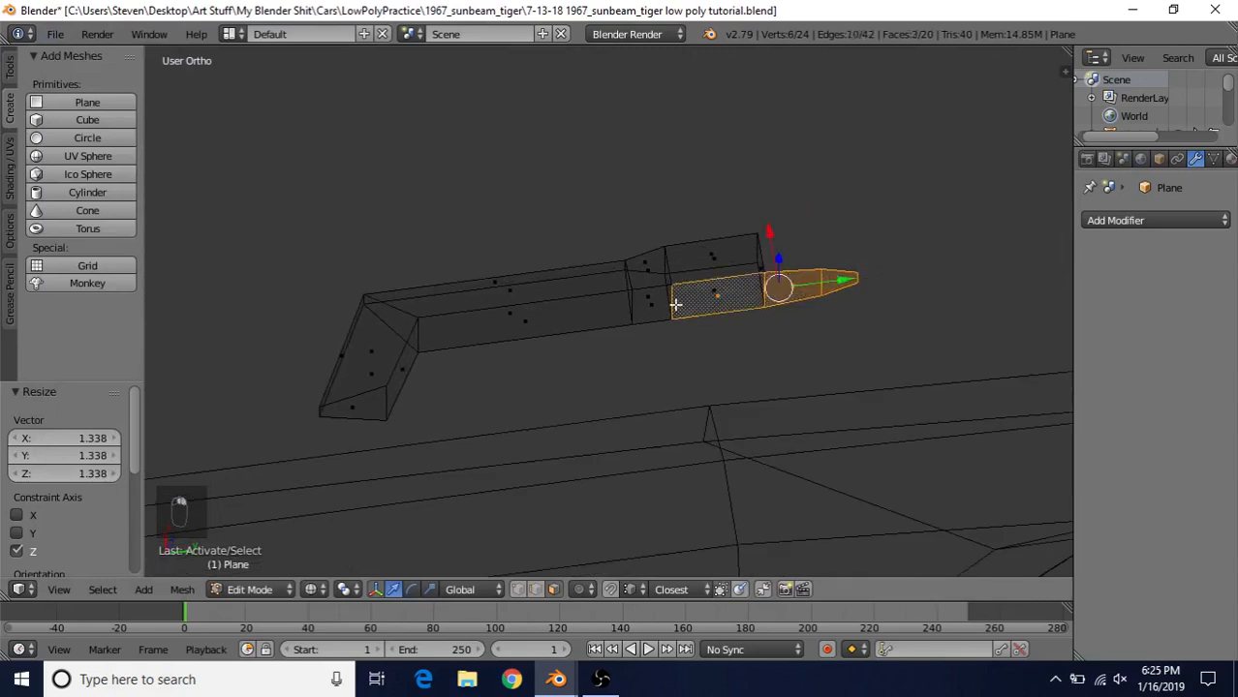
shift+click(652, 304)
key(z)
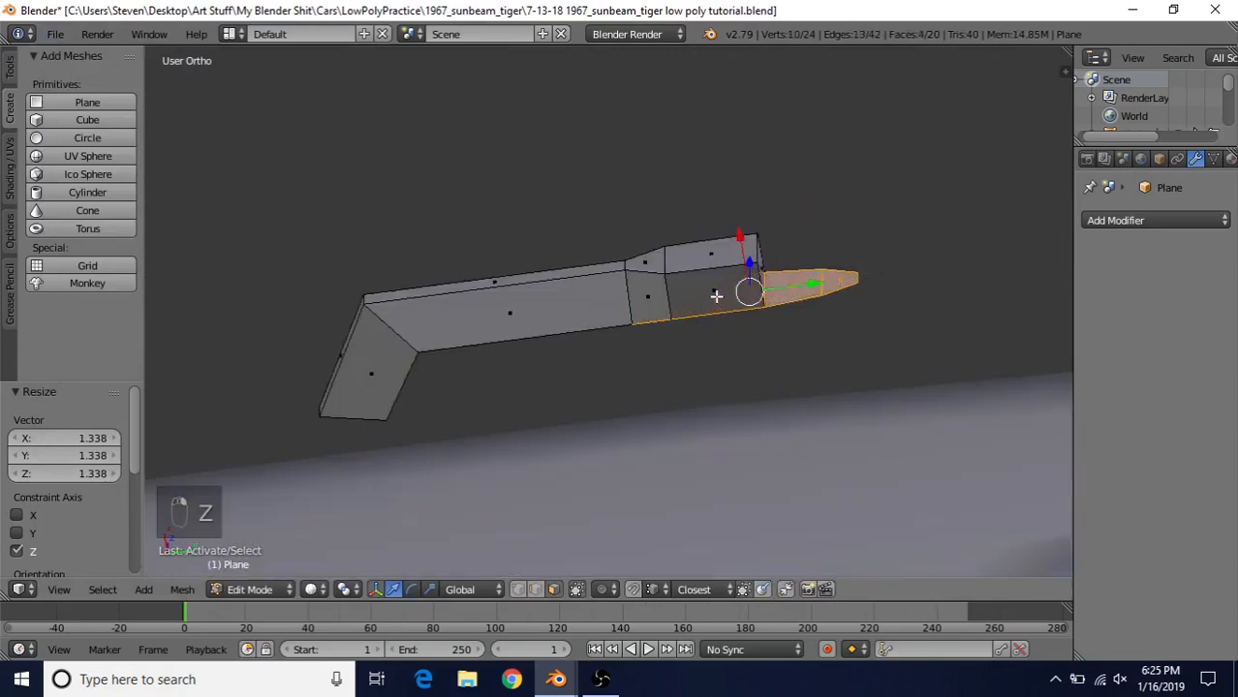
Leave mesh editing and hide the car body object.
middle_drag(803, 280, 879, 348)
scroll(603, 350, down, 6)
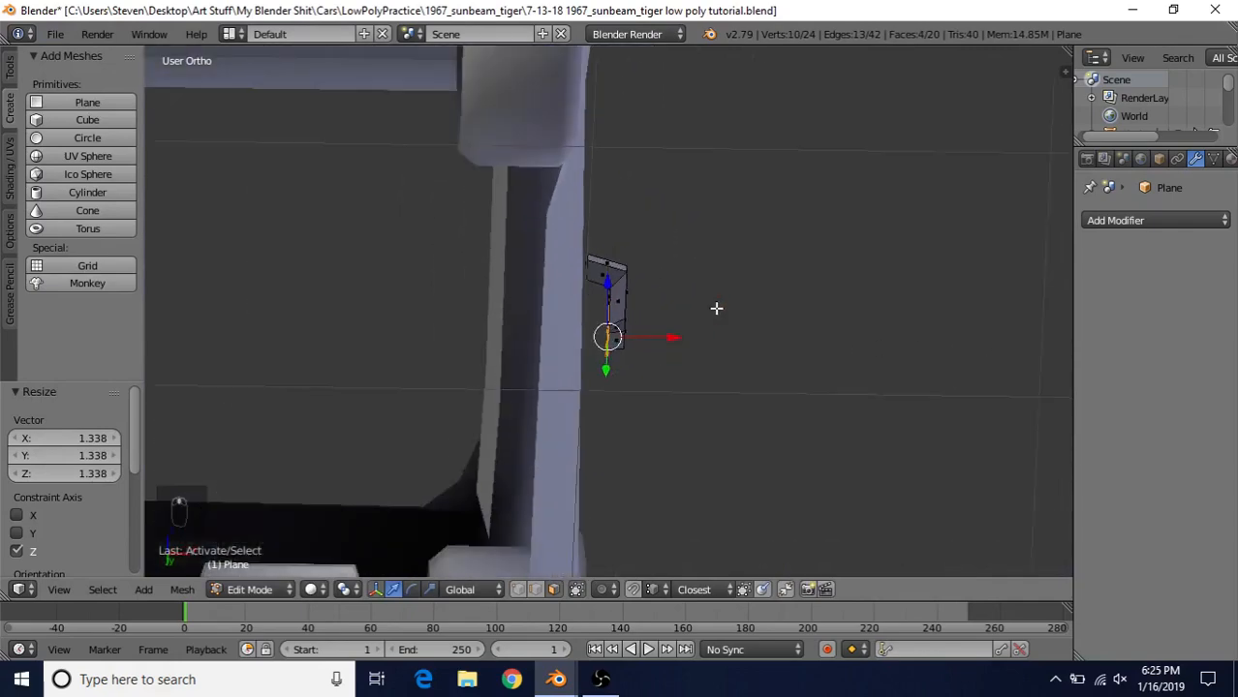
key(Tab)
middle_drag(738, 284, 482, 431)
right_click(433, 393)
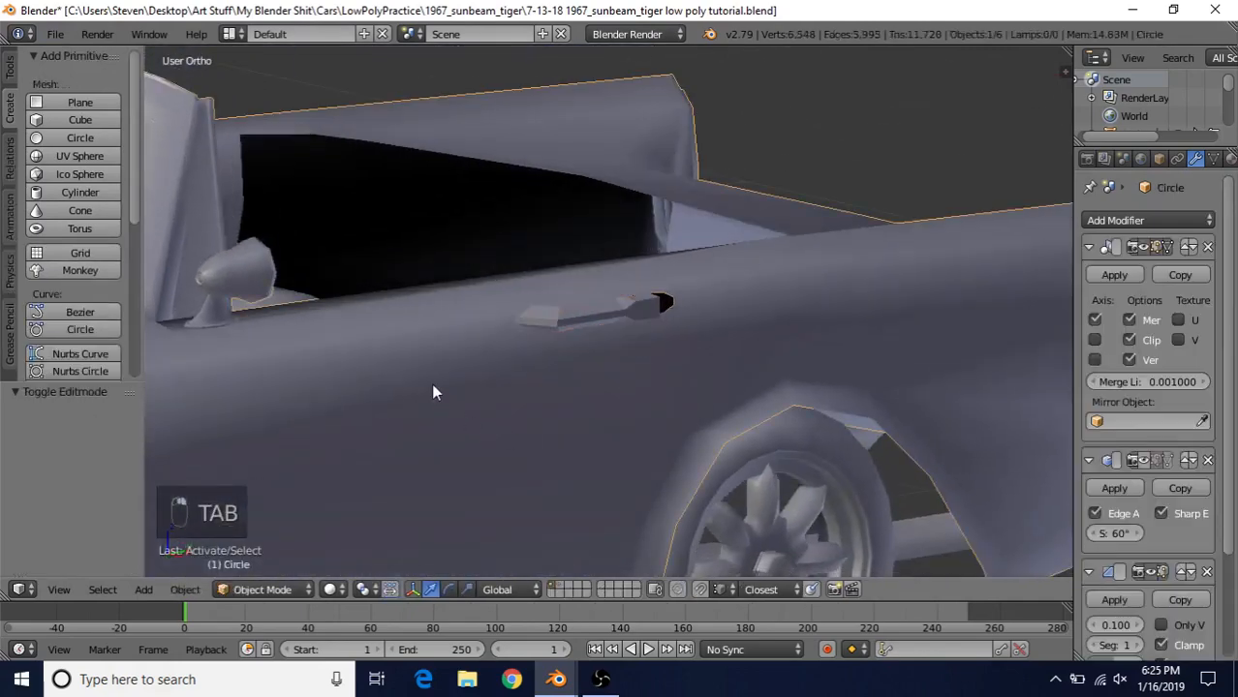
key(h)
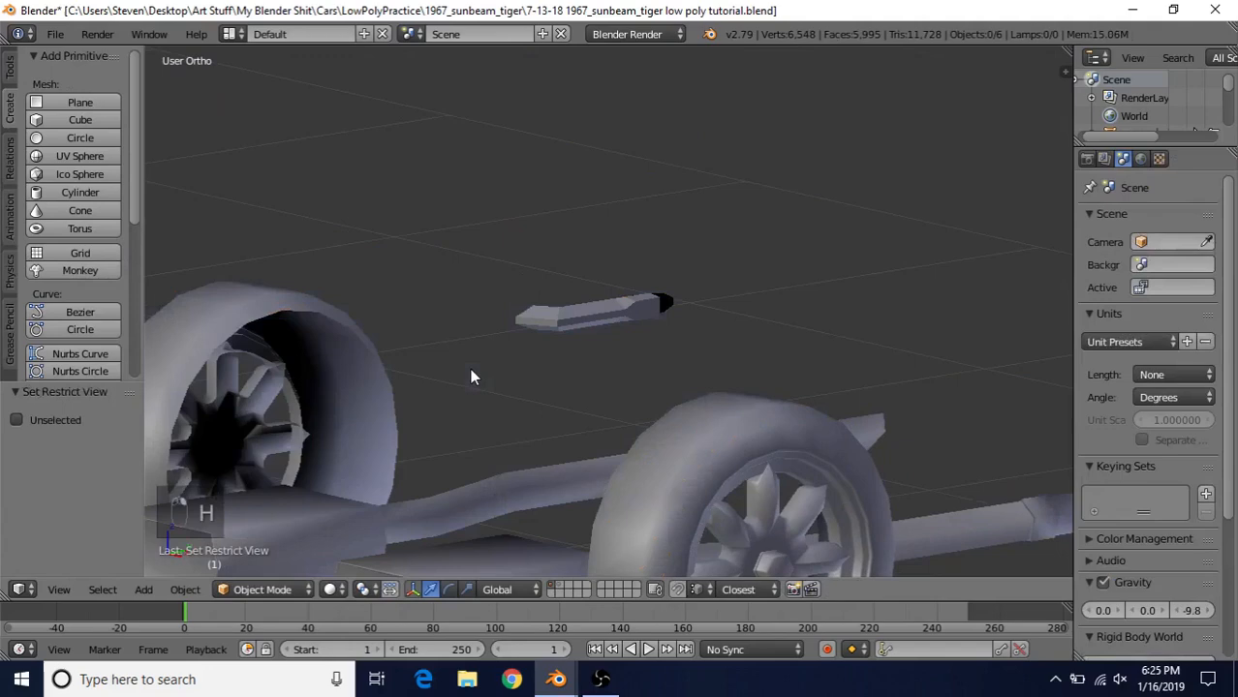
Resume editing the handle mesh and extrude the four selected inner faces about -0.058 along X toward the car.
right_click(589, 308)
key(Tab)
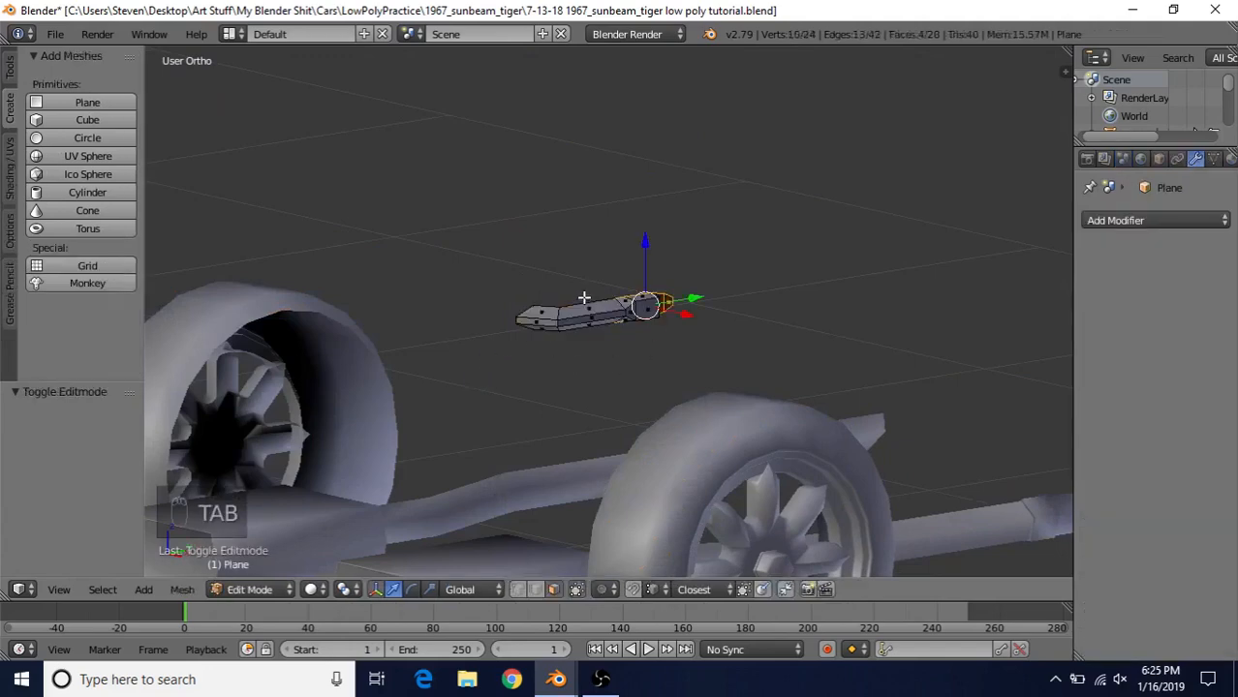
middle_drag(583, 295, 819, 312)
scroll(819, 312, up, 3)
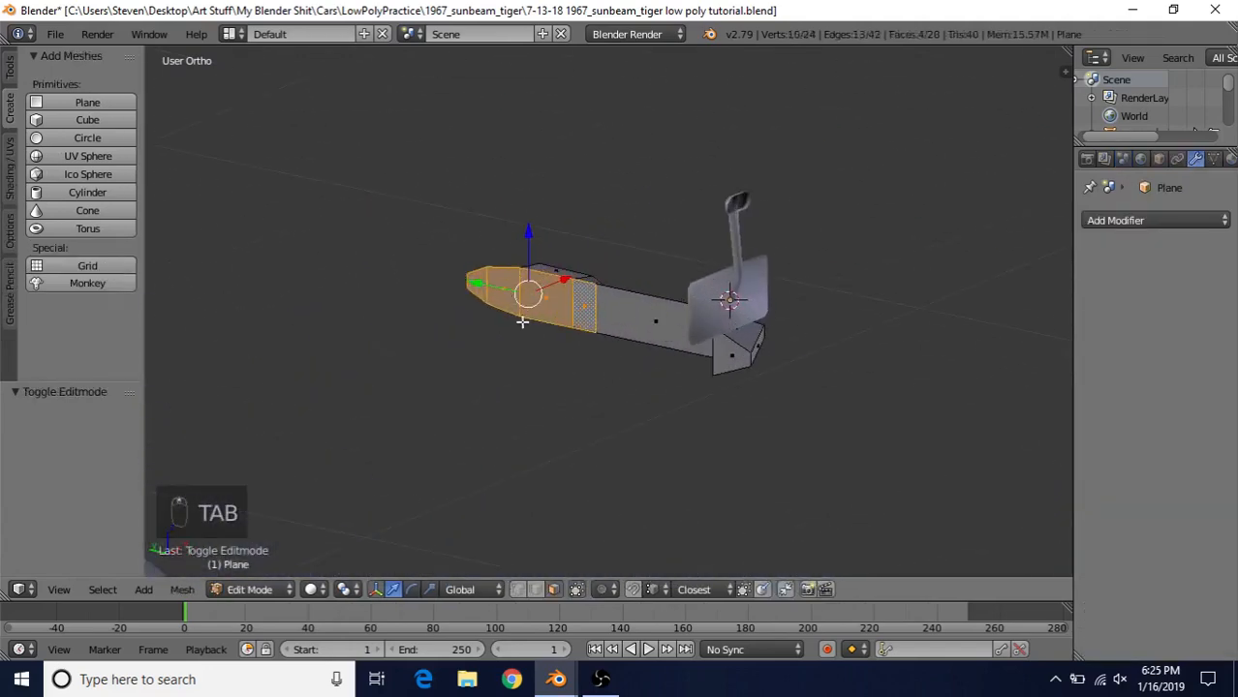
middle_drag(639, 350, 684, 189)
key(e)
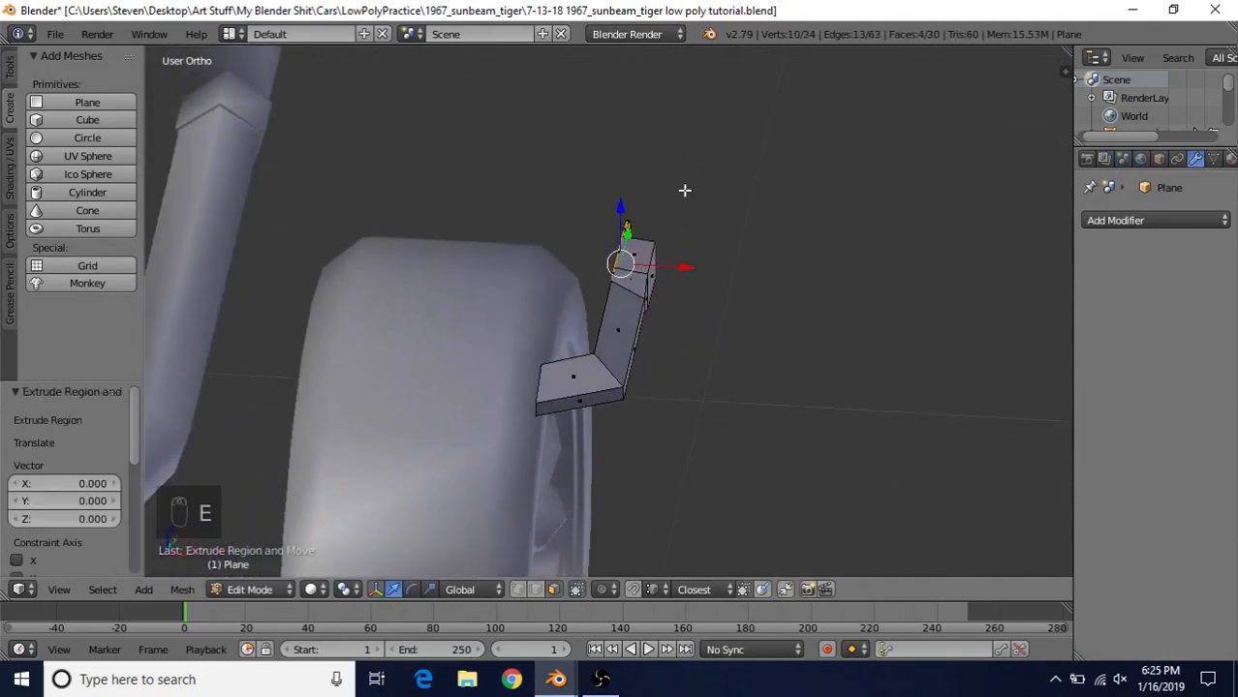
drag(682, 267, 629, 260)
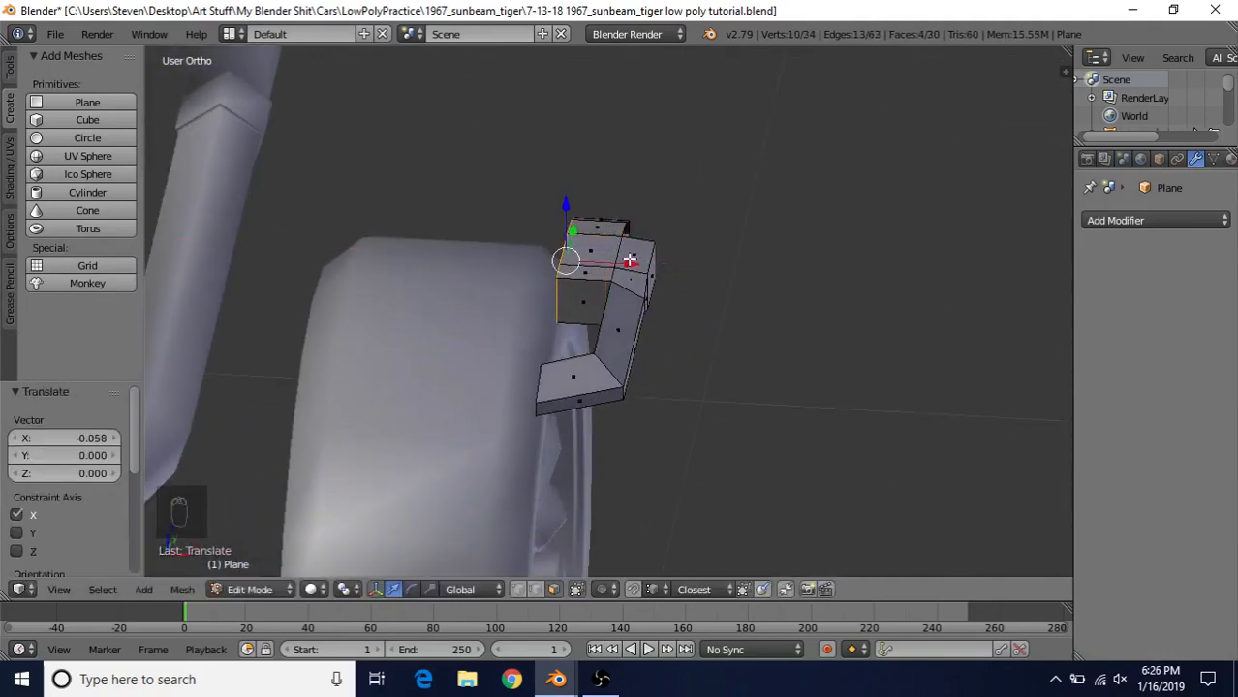
Add the front arm's end face to the selected rear mount faces and flatten them all by scaling to 0 along X.
middle_drag(629, 259, 517, 258)
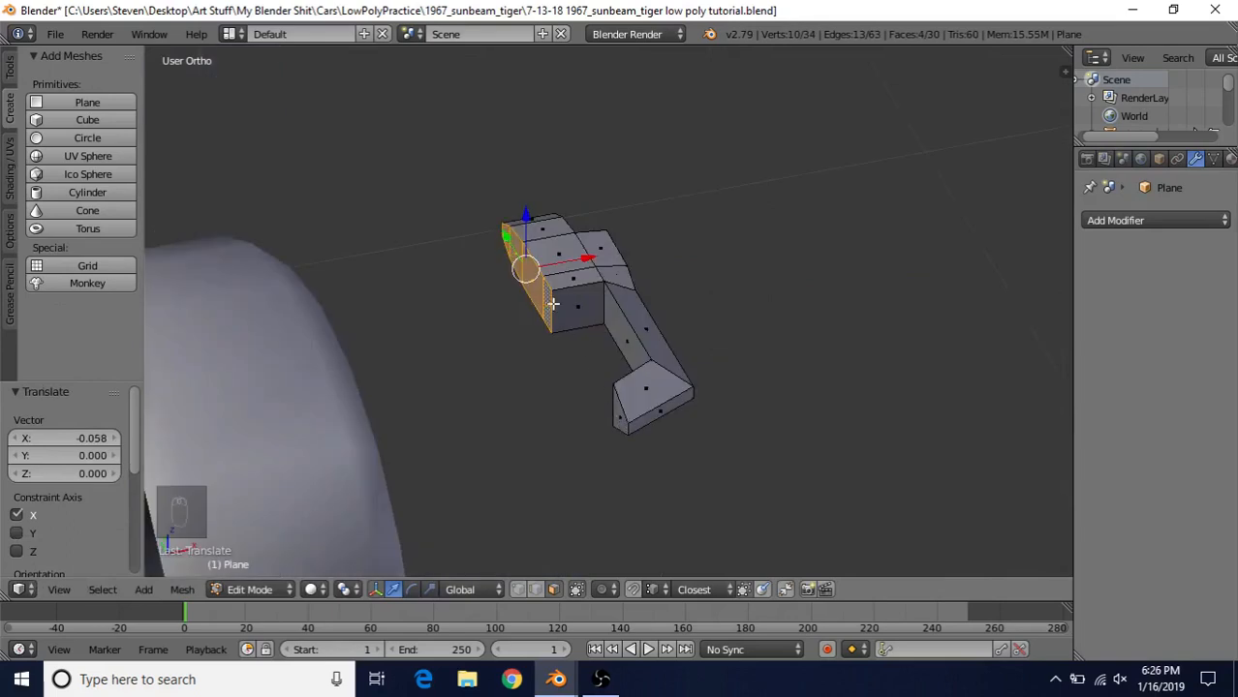
shift+right_click(621, 414)
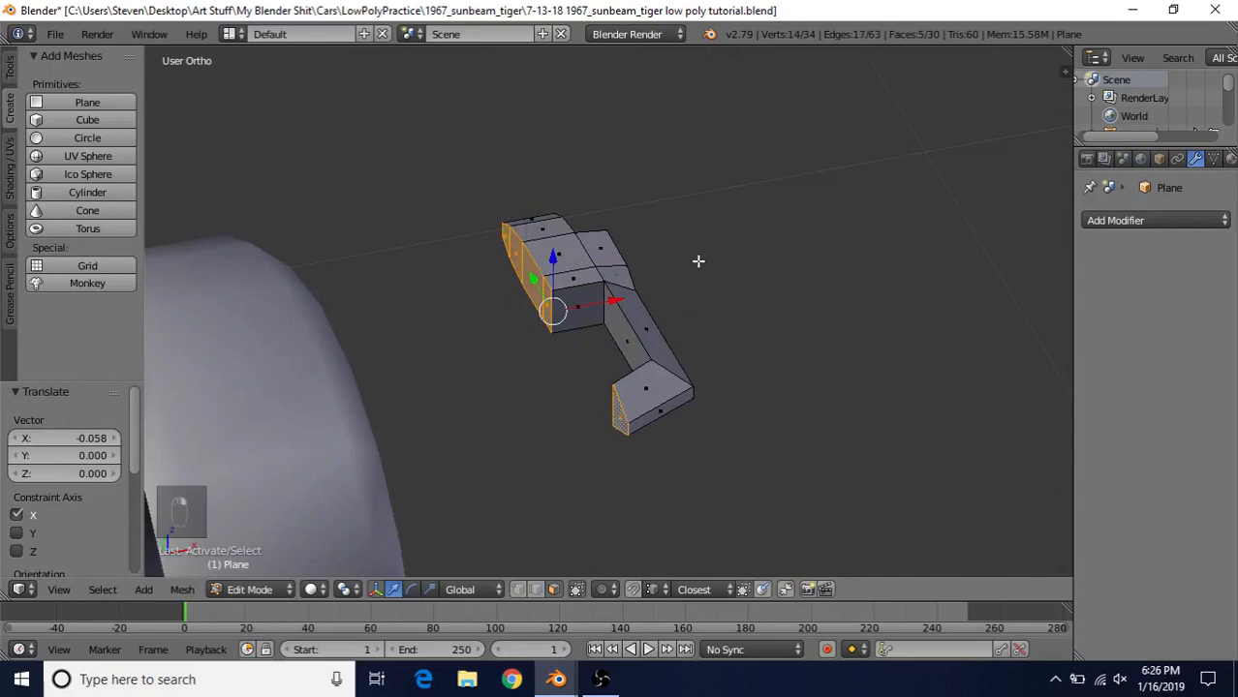
key(s)
key(x)
key(0)
key(Return)
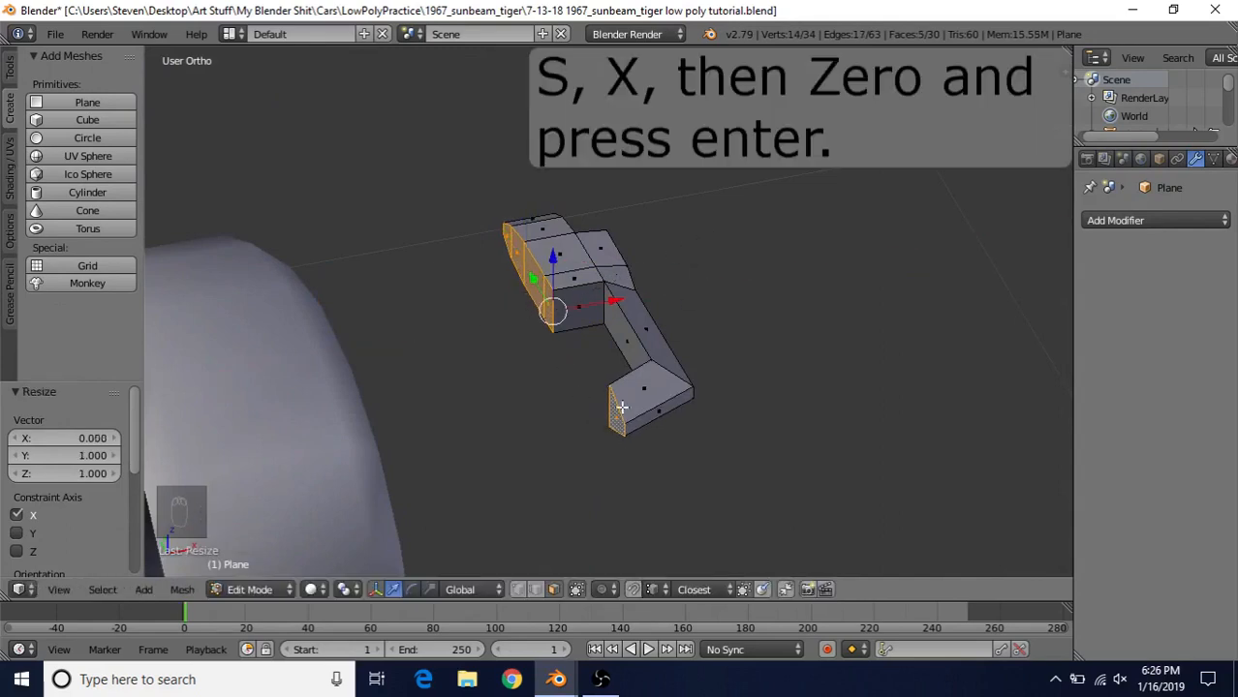
Move the flattened mounting faces toward the car along X, finishing with a shift of about -0.007.
middle_drag(683, 246, 615, 304)
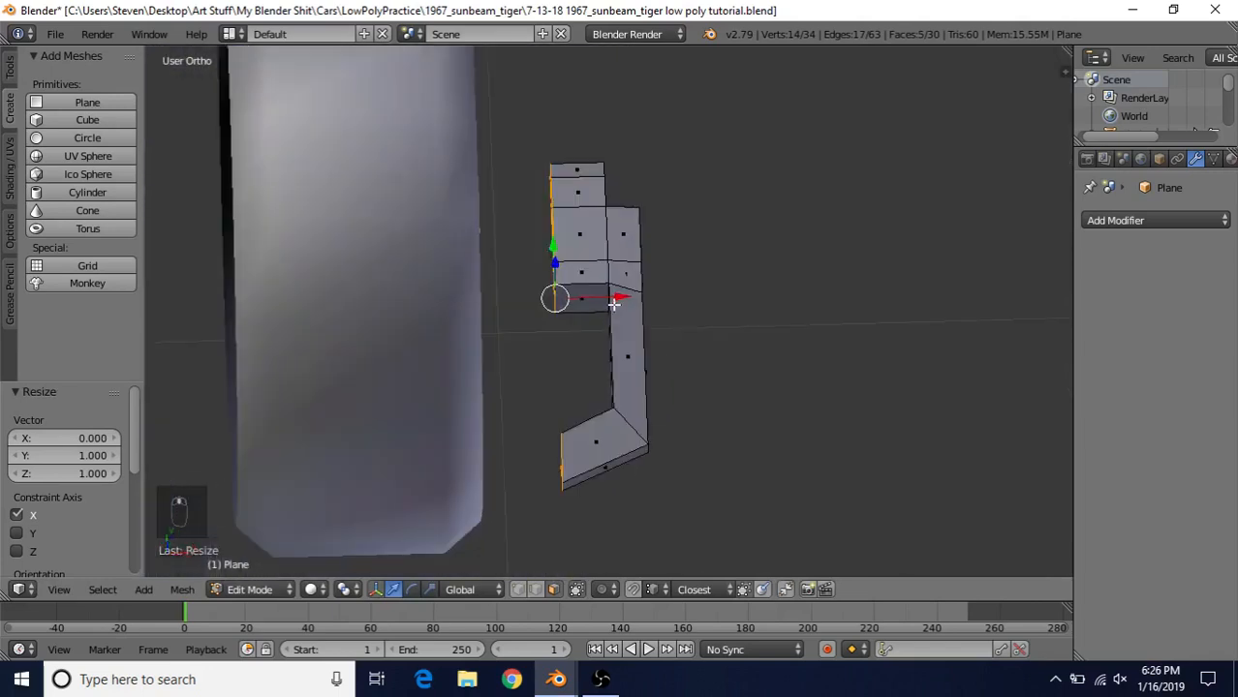
drag(621, 297, 617, 299)
drag(620, 296, 610, 303)
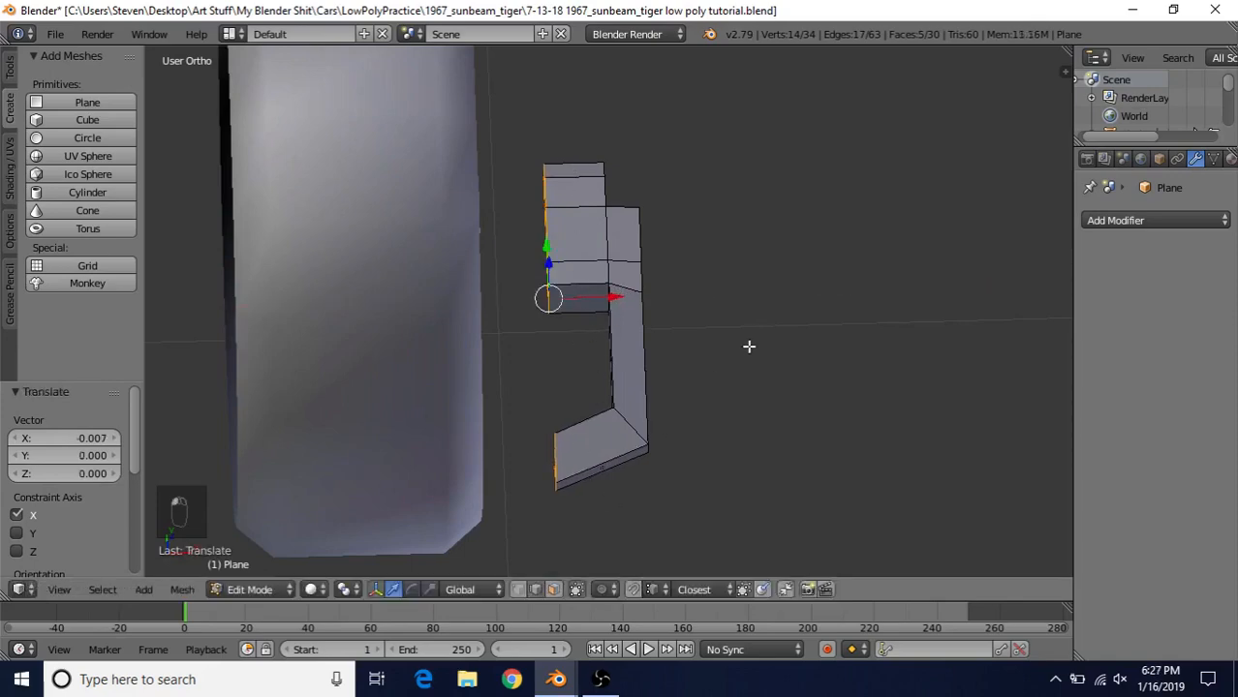
Fill the two open gaps on the outer side of the tapered rear mount with faces.
middle_drag(749, 346, 558, 275)
middle_drag(745, 317, 682, 280)
scroll(683, 280, up, 3)
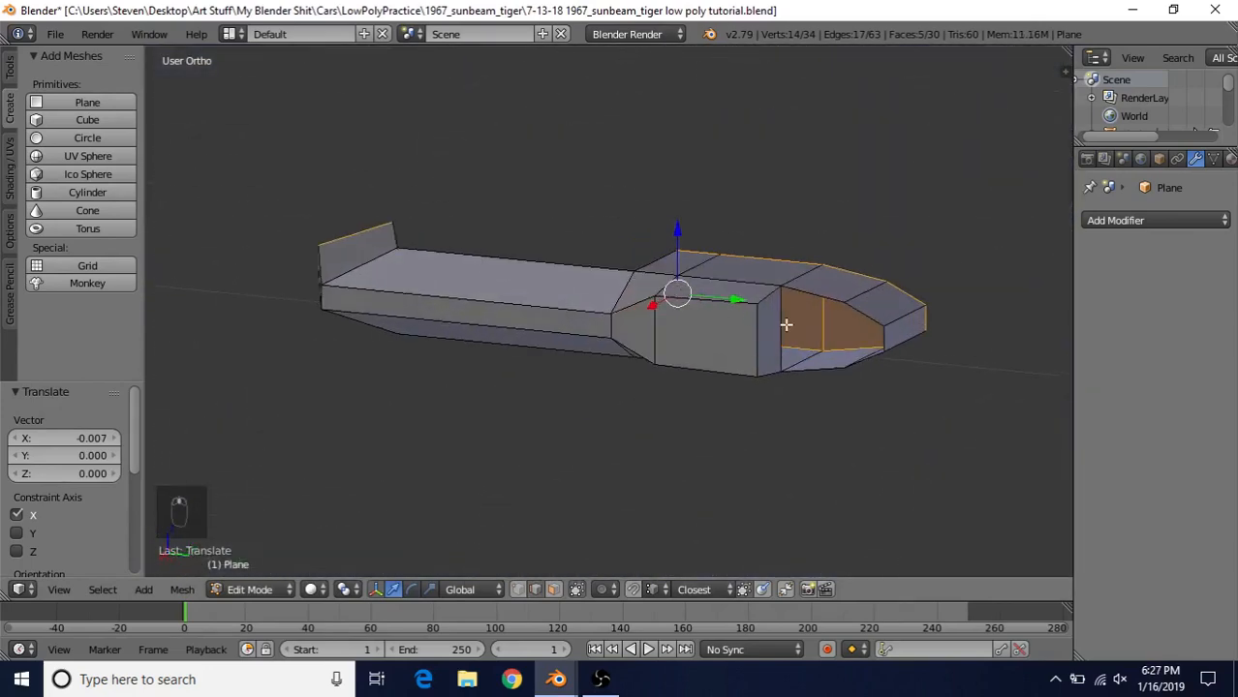
right_click(881, 338)
key(f)
key(f)
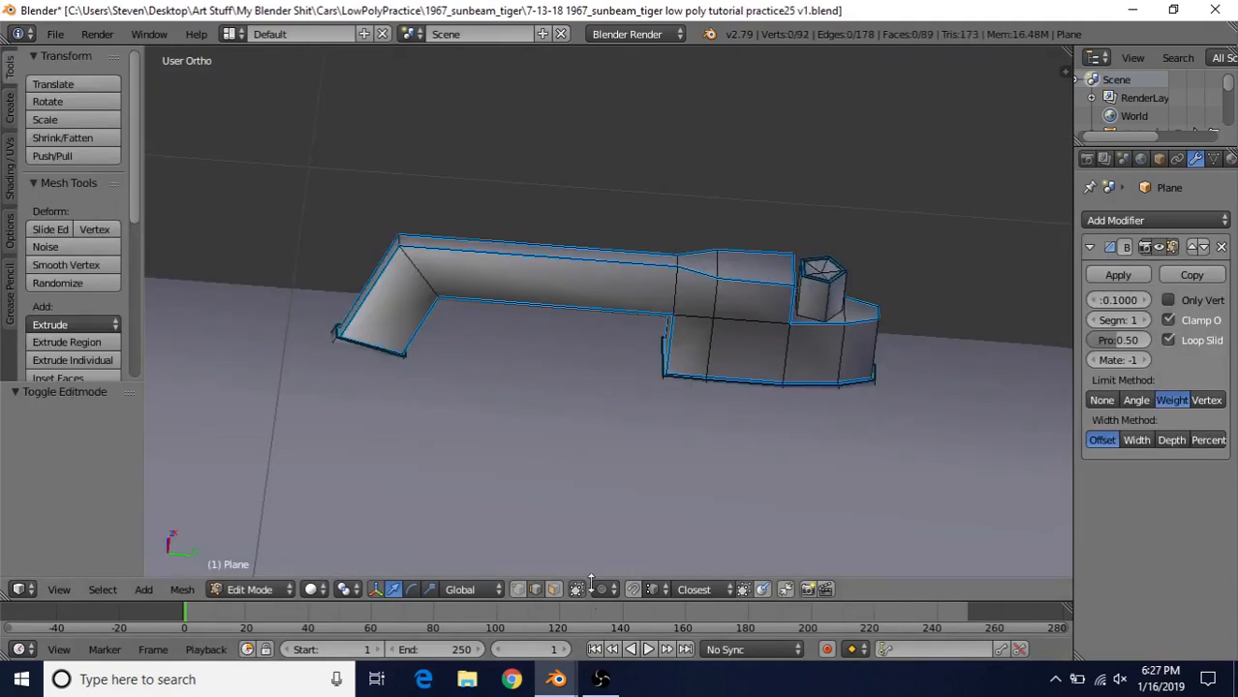
key(ctrl+z)
key(ctrl+z)
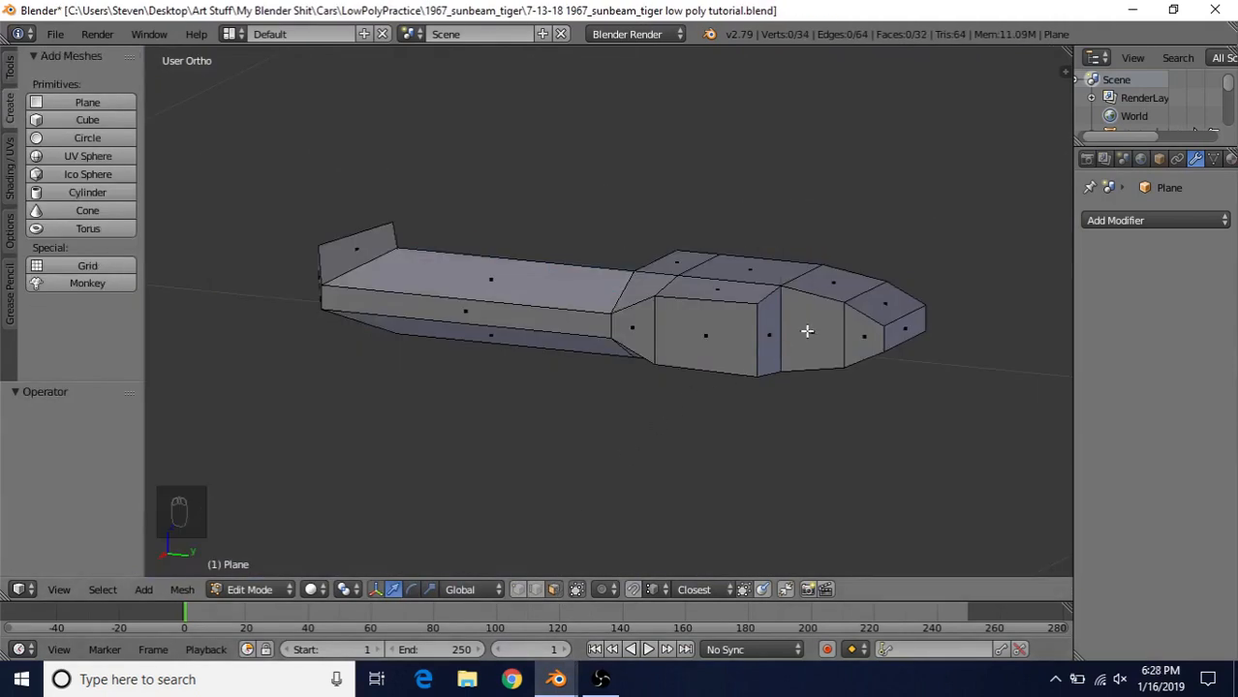
Snap the 3D cursor to the larger newly filled outer face and add a 5-vertex circle there.
right_click(807, 331)
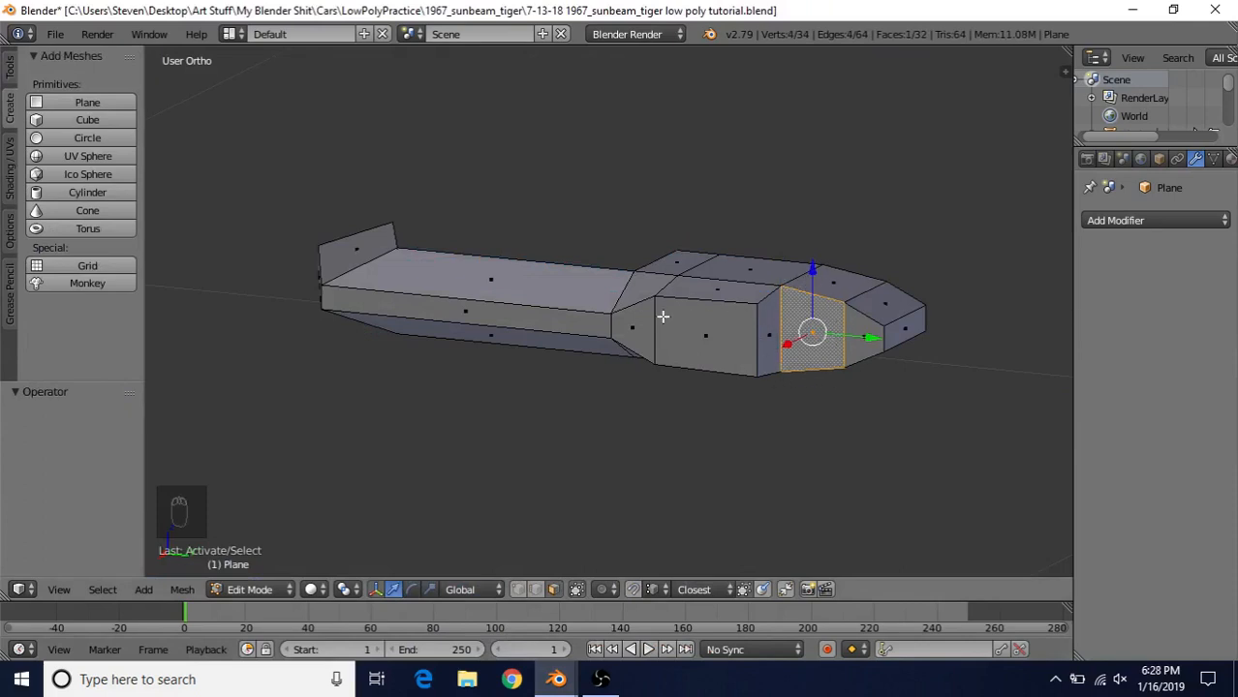
key(shift+s)
click(666, 392)
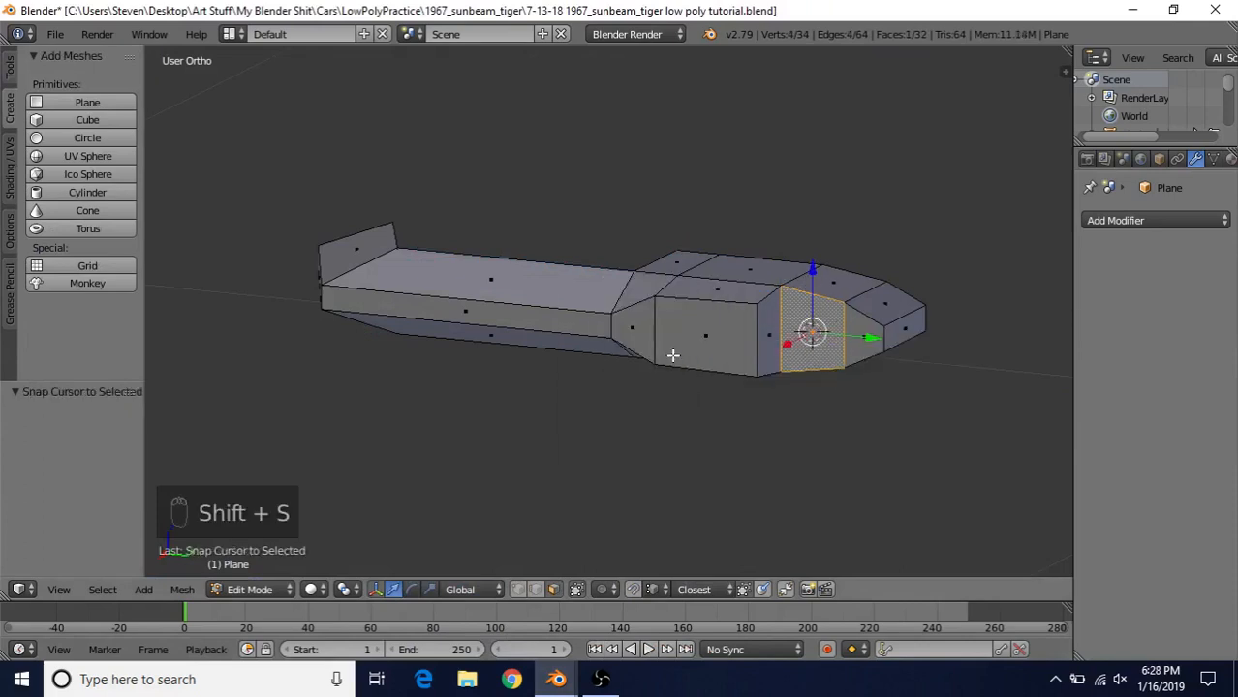
click(69, 137)
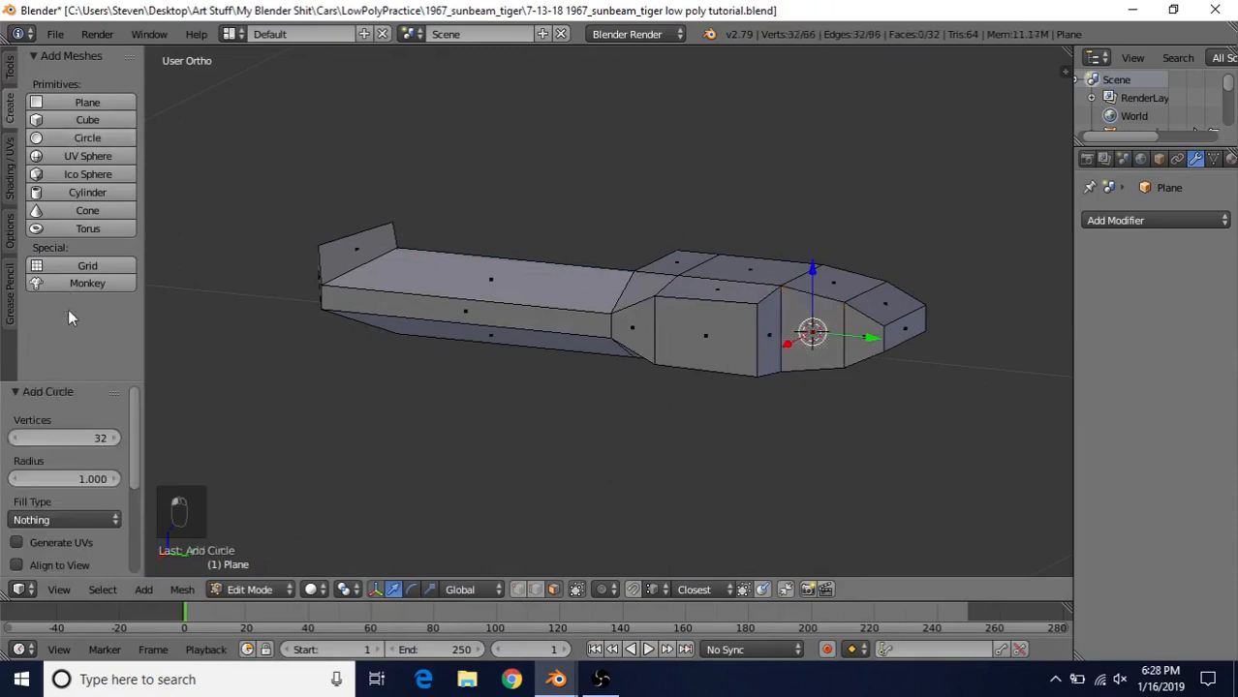
click(68, 438)
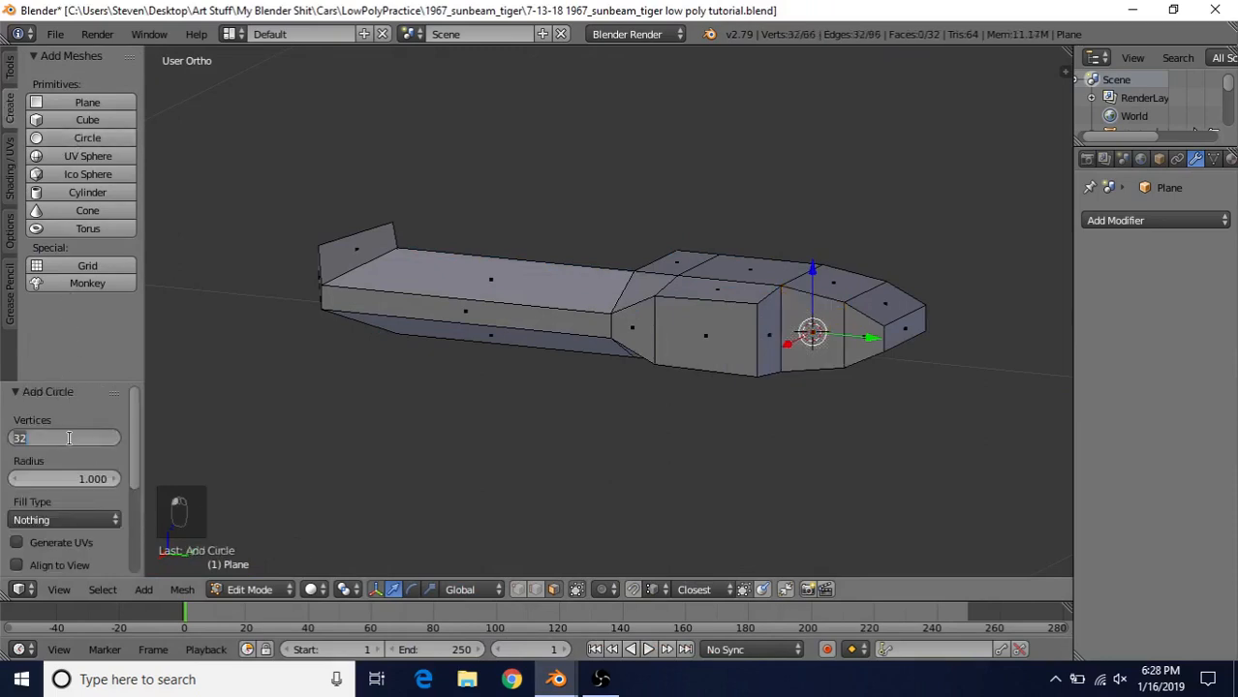
text(5)
key(Return)
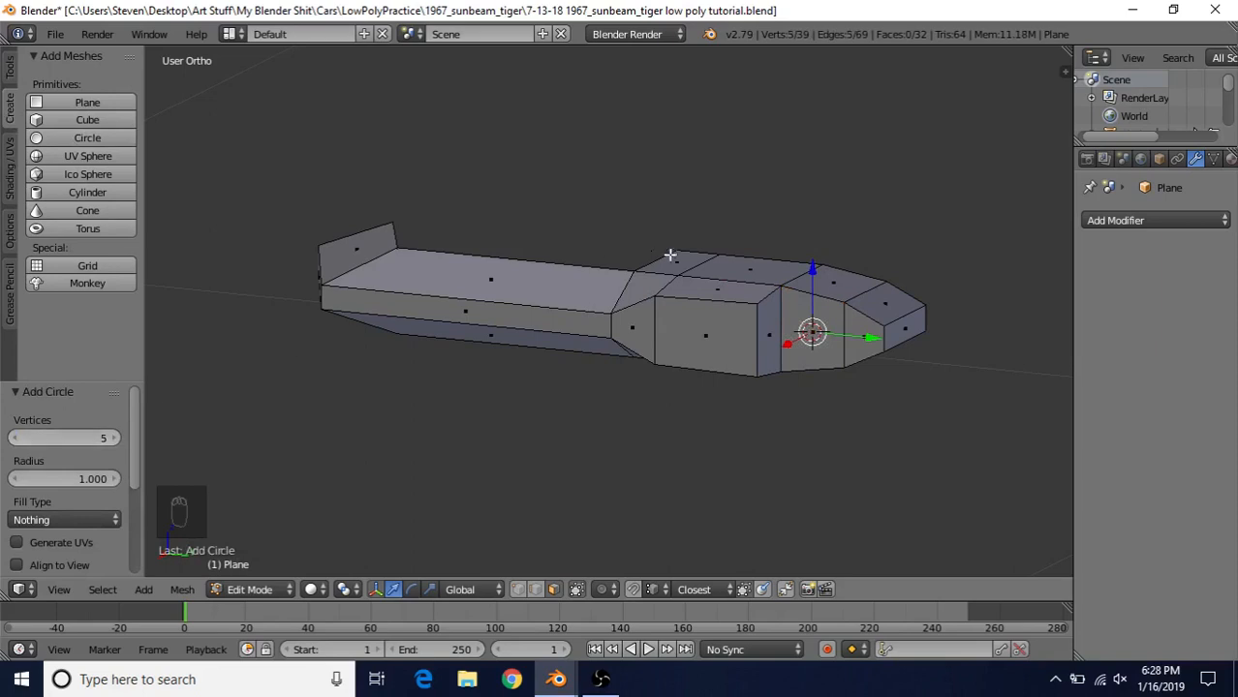
Rotate the circle 90° about Y and scale it by about 0.122, then 0.163, to fit within the outer face.
text(ry90)
key(Return)
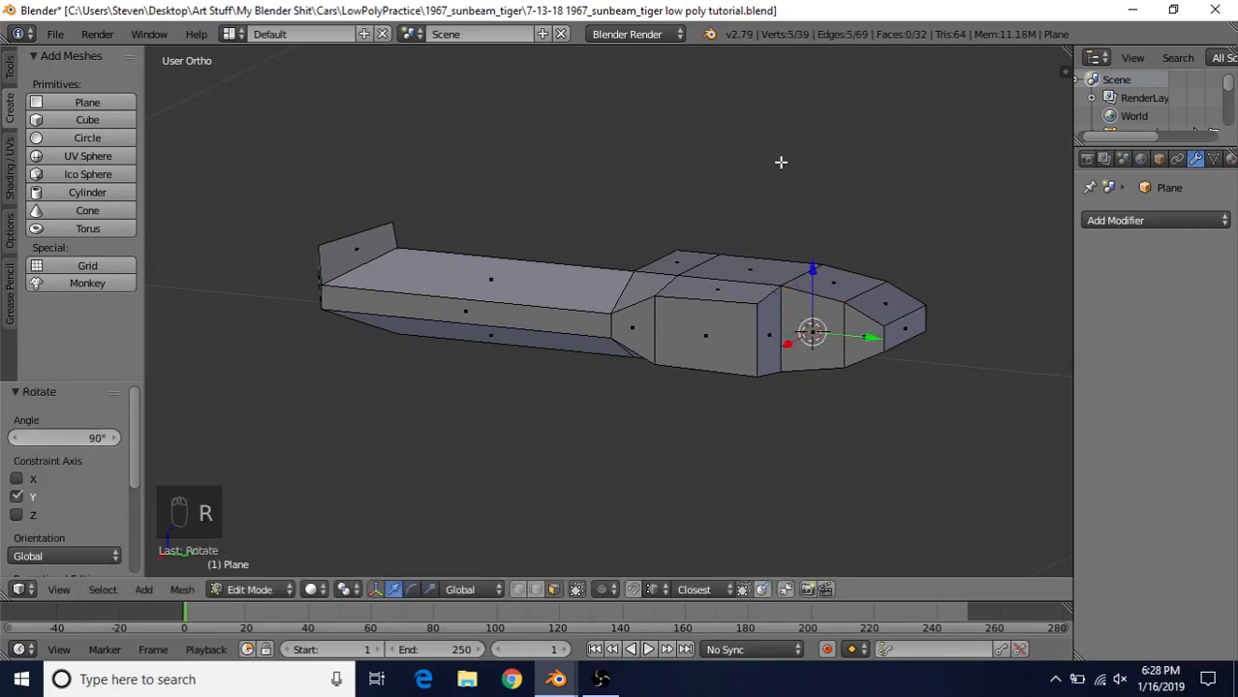
key(s)
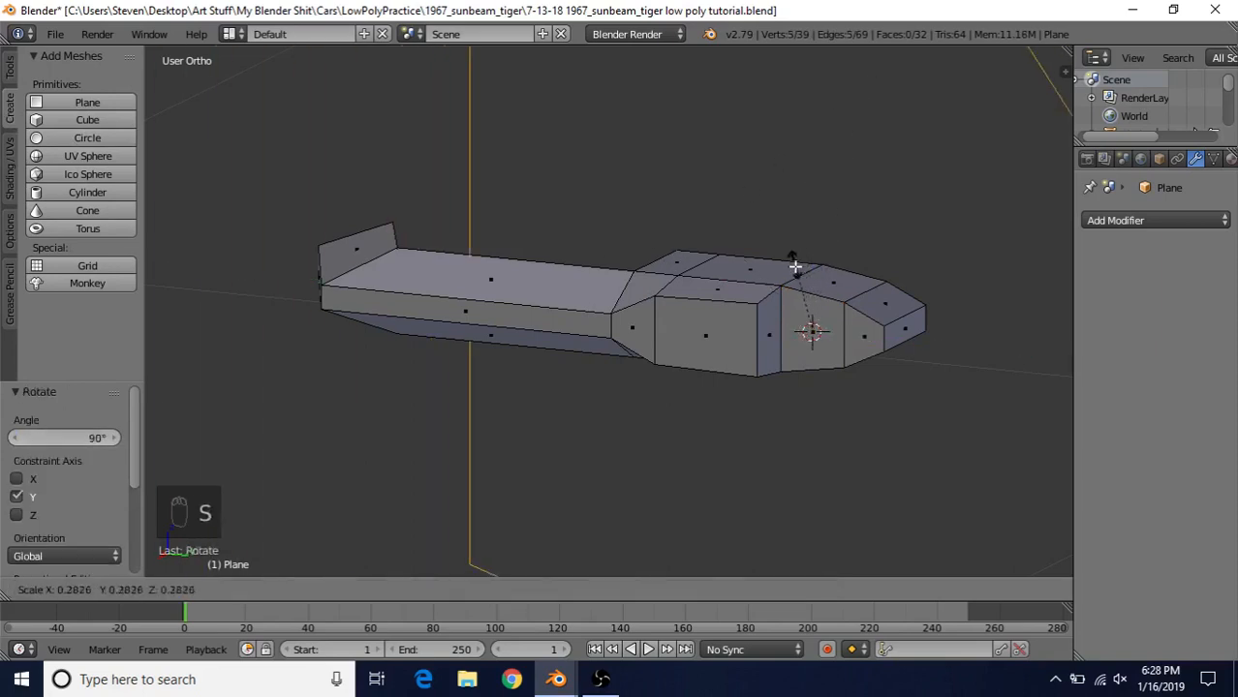
click(803, 296)
key(s)
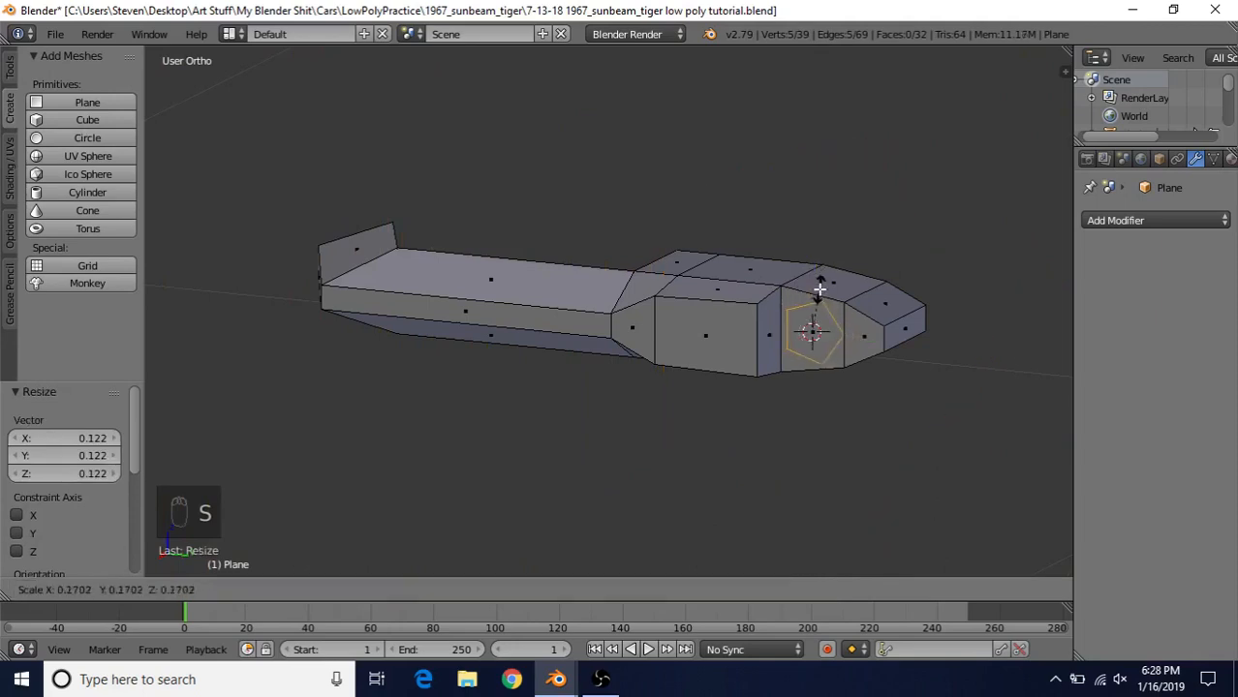
click(819, 288)
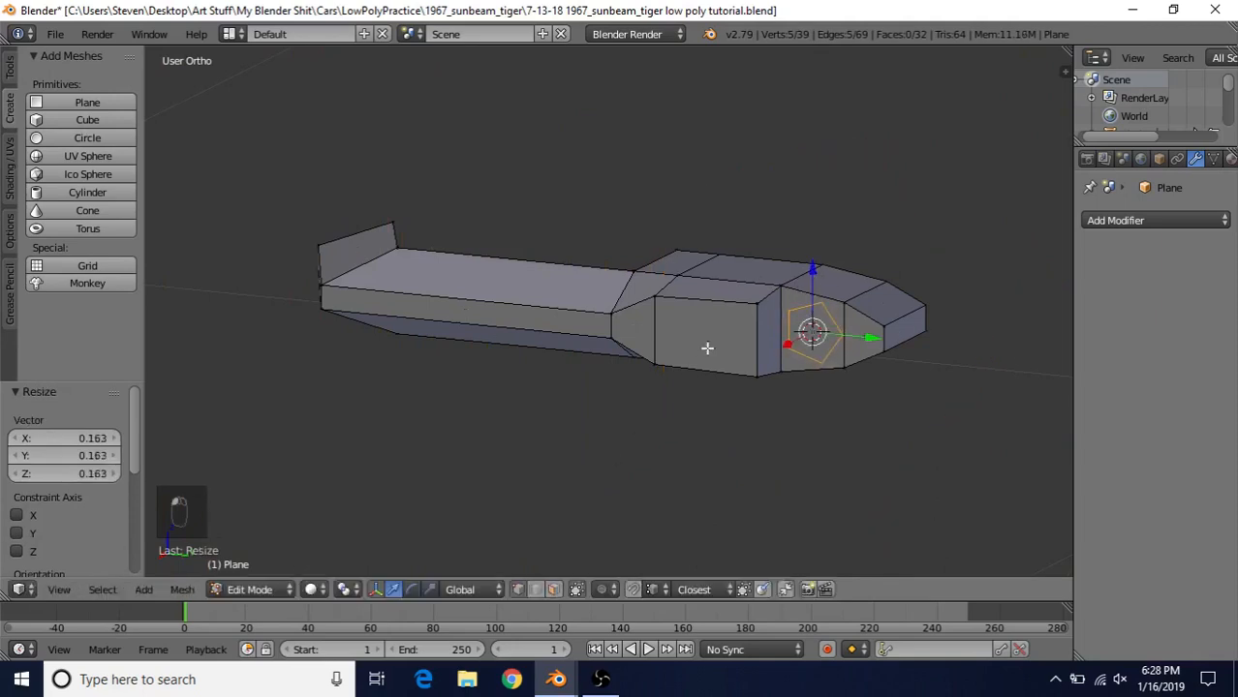
Extrude the five-sided circle about 0.037 outward along X to form the lock cylinder.
key(e)
right_click(700, 290)
middle_drag(699, 291, 599, 393)
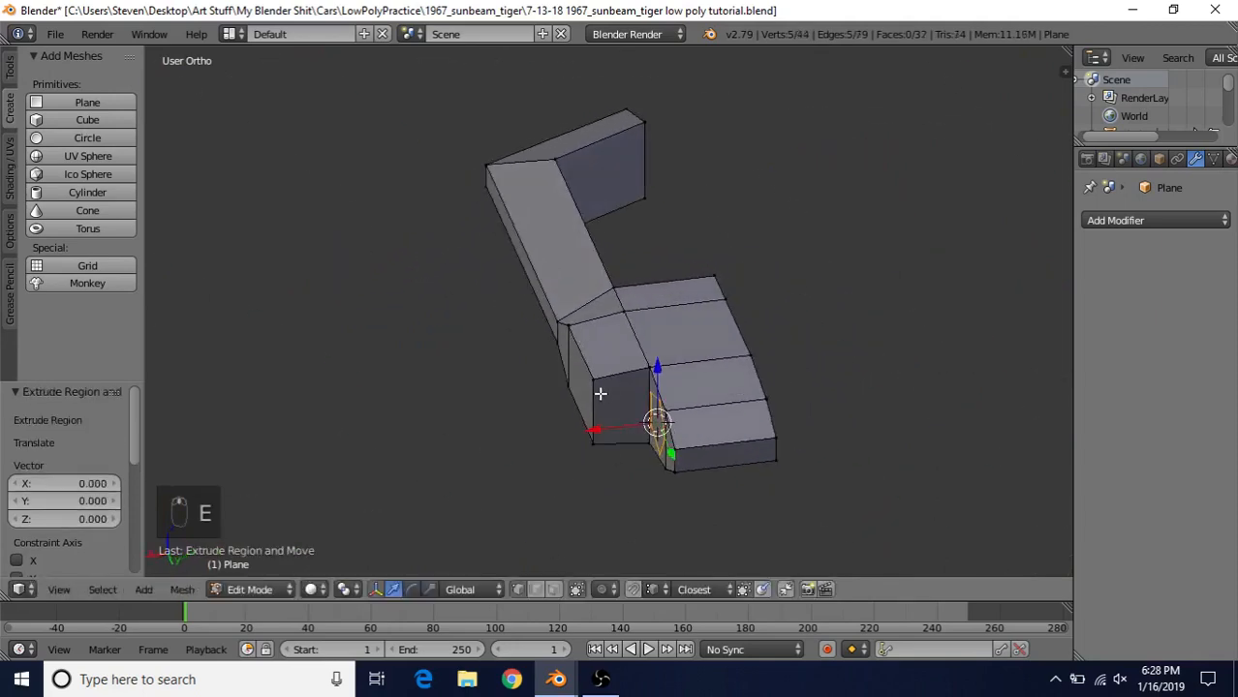
key(g)
key(x)
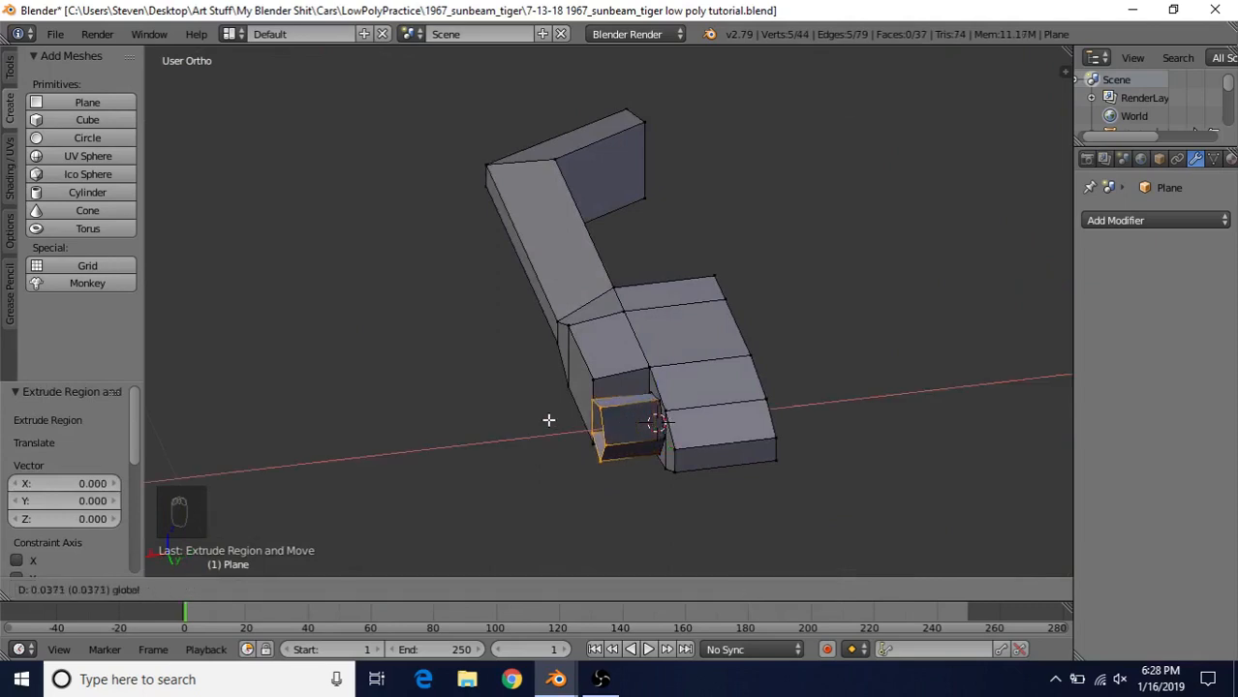
click(566, 384)
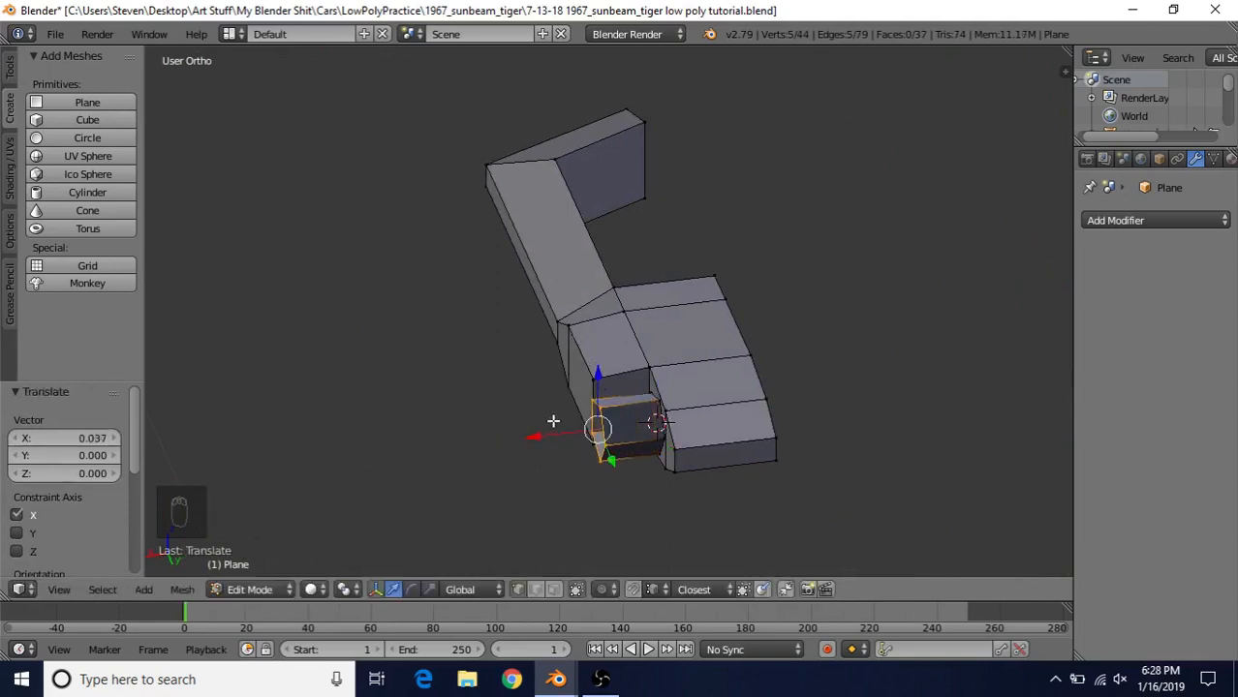
Extrude the cylinder's outer edge ring in place and scale it to about 0.79 to form a rim.
middle_drag(628, 340, 759, 245)
key(e)
right_click(694, 295)
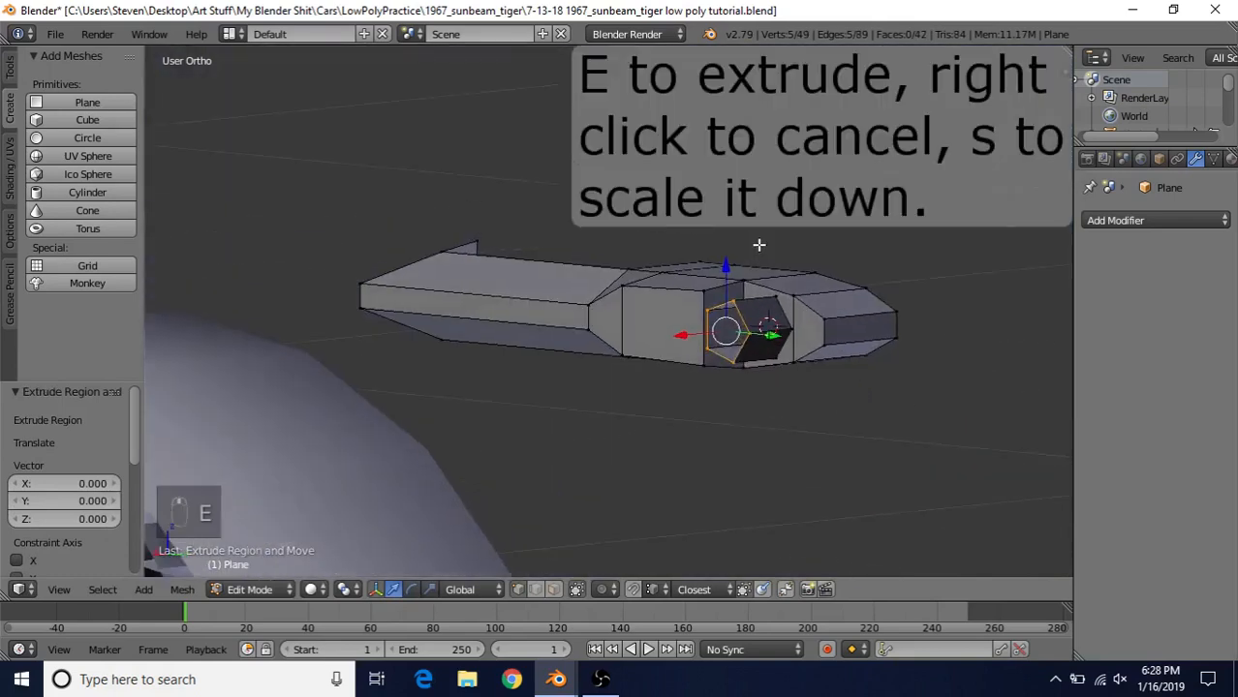
key(s)
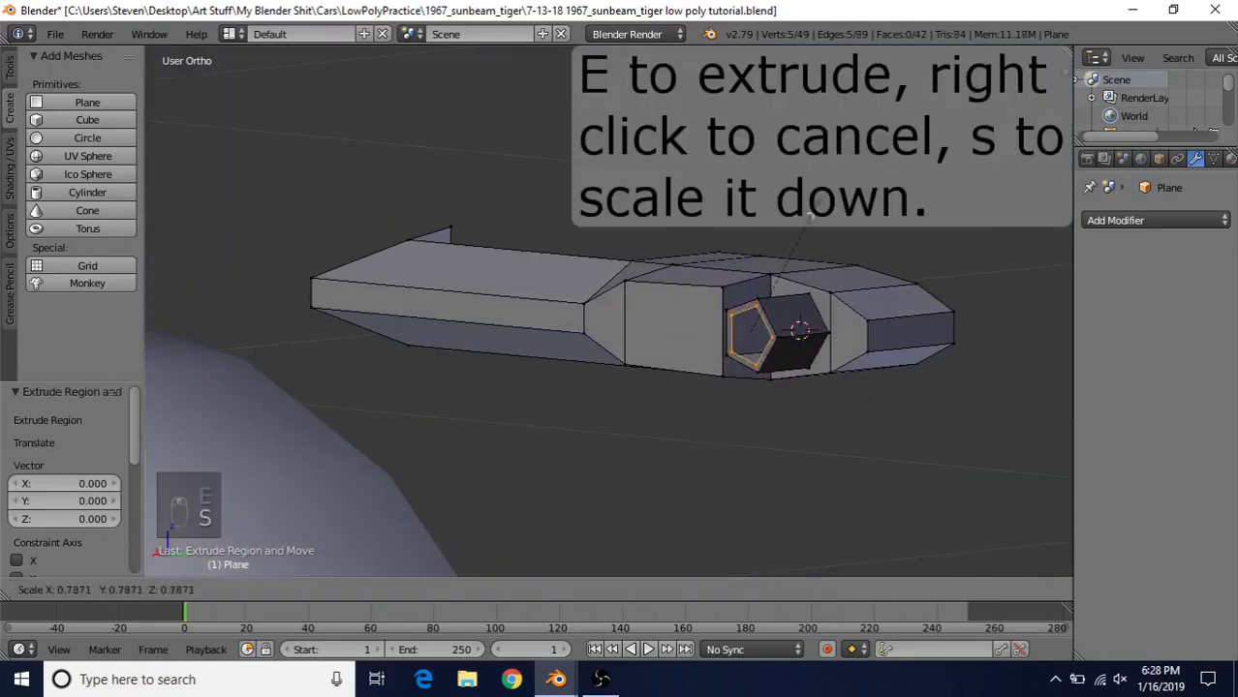
click(807, 215)
Extrude the inner rim loop in place and merge its vertices at center to close the cylinder's end.
key(e)
right_click(774, 200)
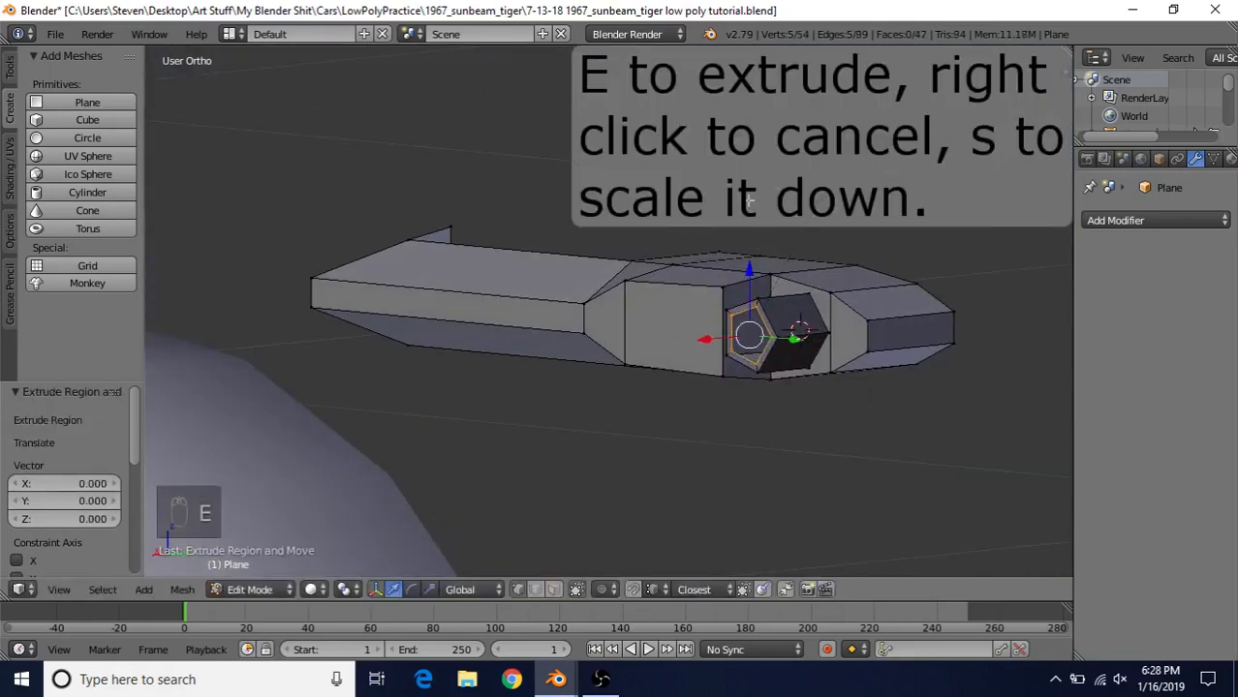
key(alt+m)
click(721, 202)
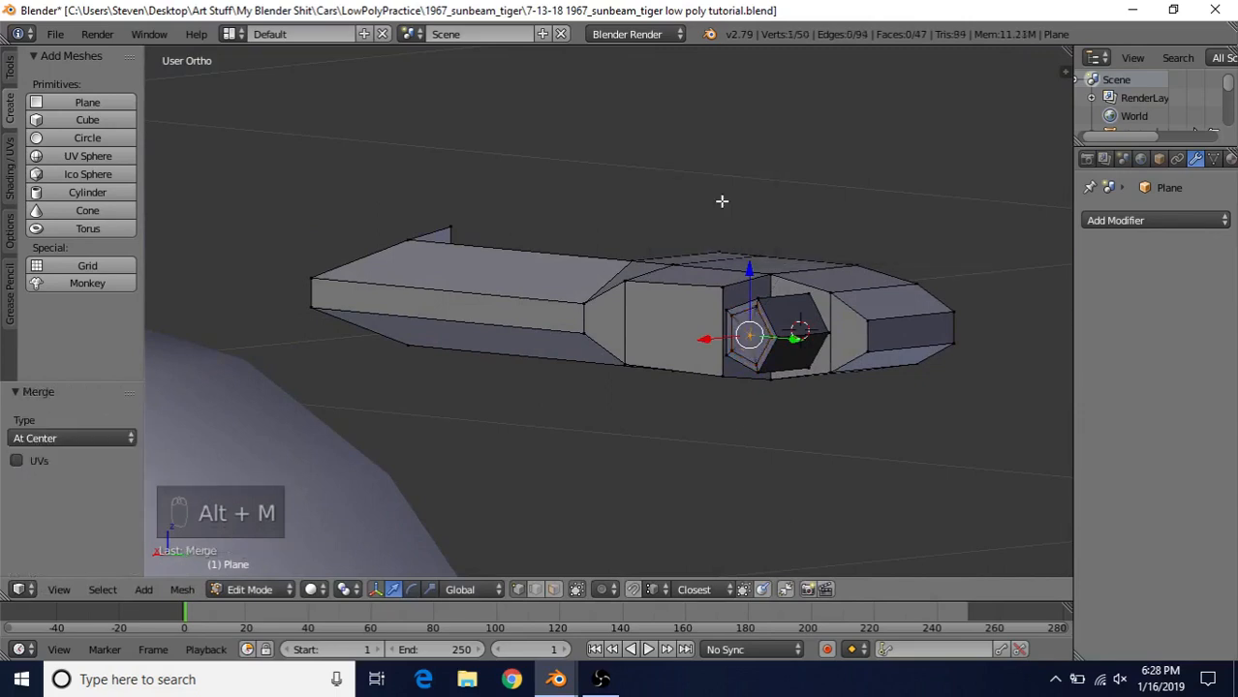
Push the cylinder's center vertex inward along X by about -0.004, then about -0.001 more, to recess the lock face.
middle_drag(738, 327, 641, 352)
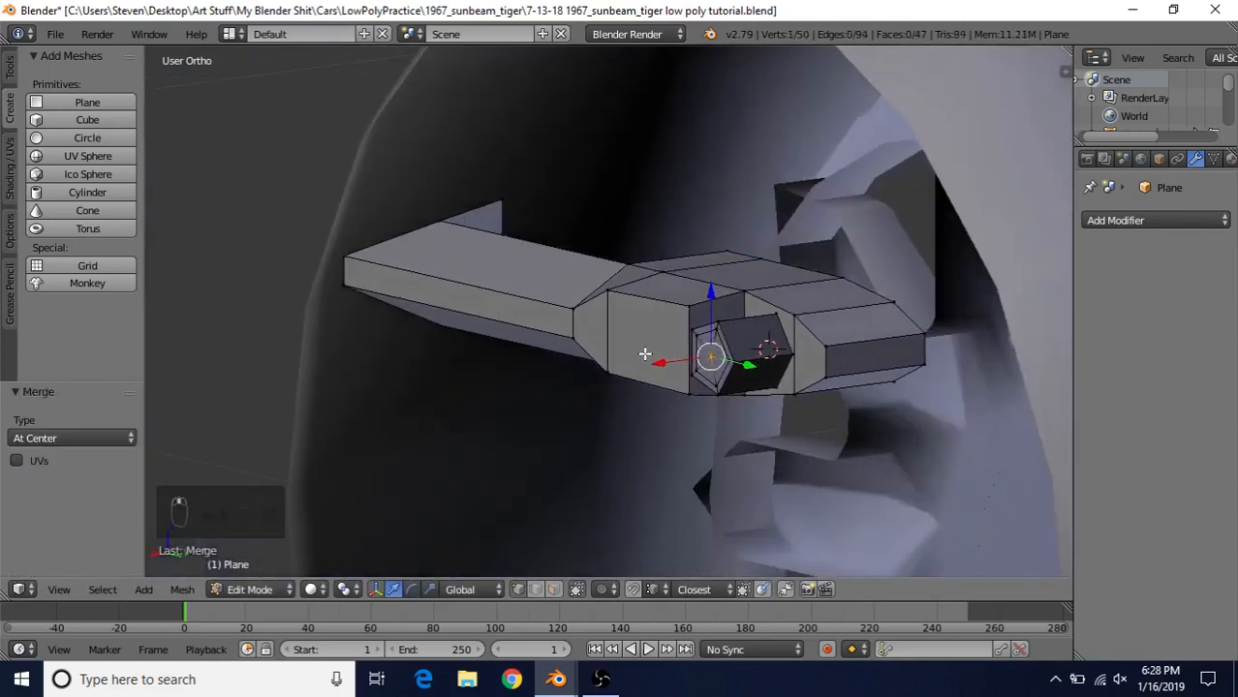
key(g)
key(x)
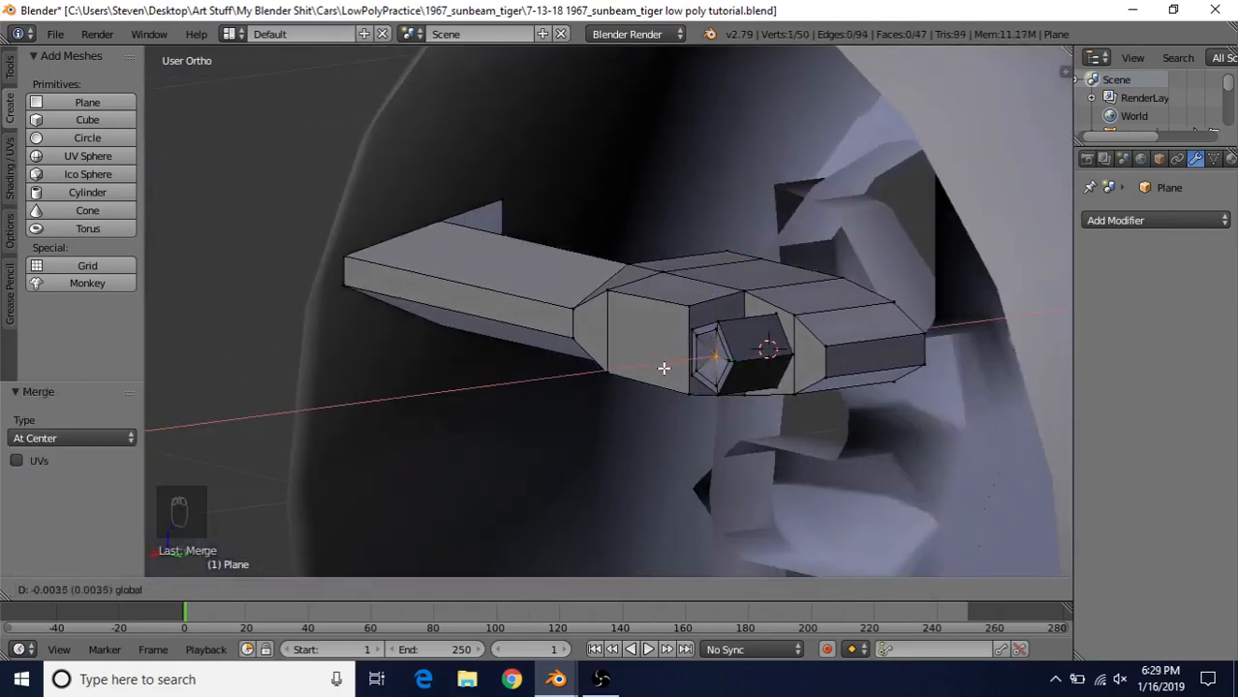
click(664, 369)
key(g)
key(x)
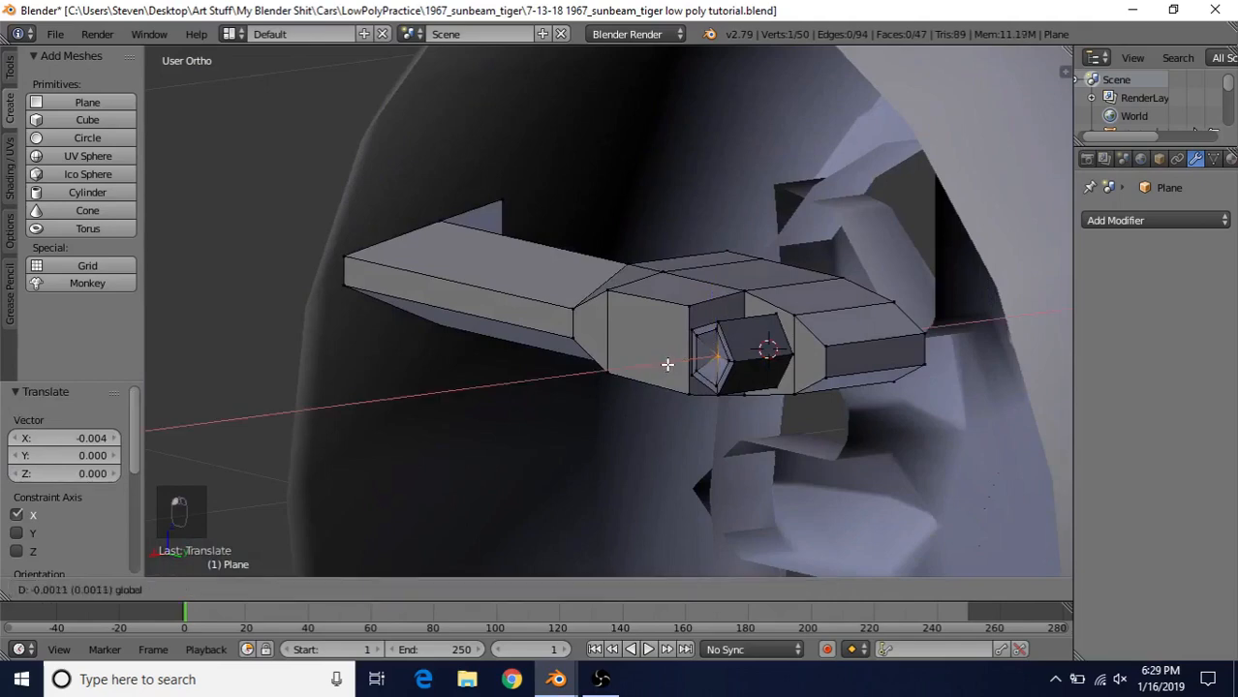
click(666, 363)
Select all geometry linked to the lock cylinder and make its normals consistent.
key(ctrl+l)
key(ctrl+n)
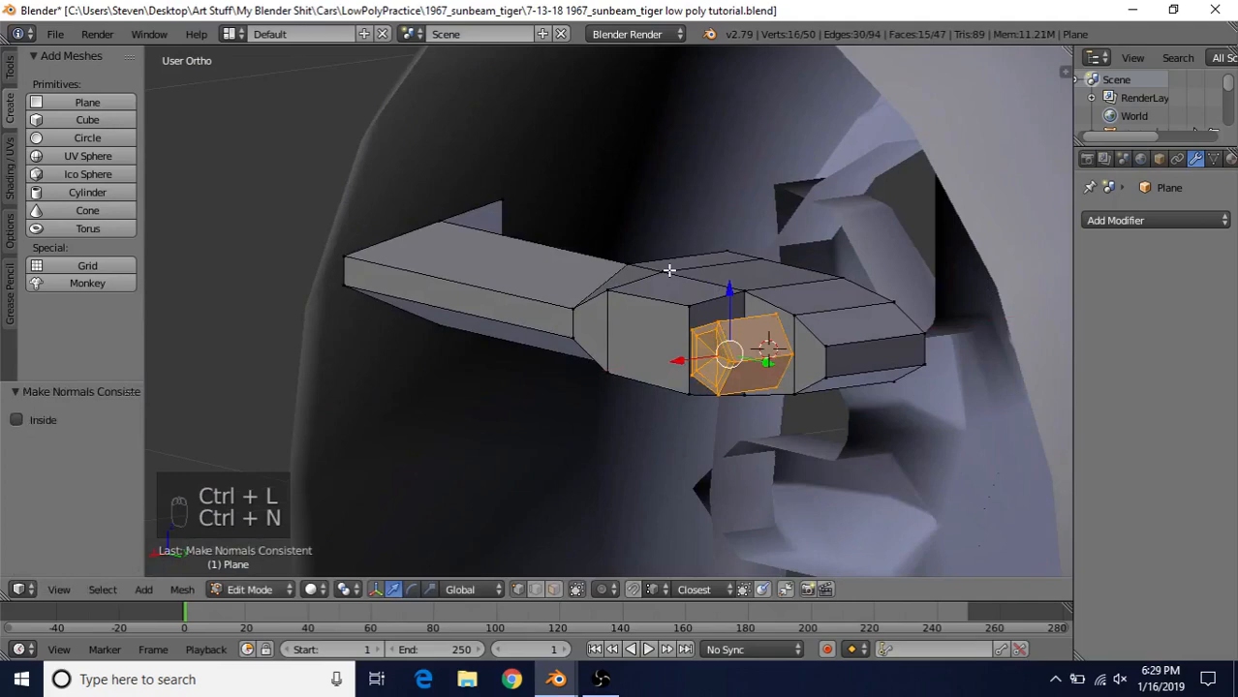
middle_drag(672, 267, 384, 418)
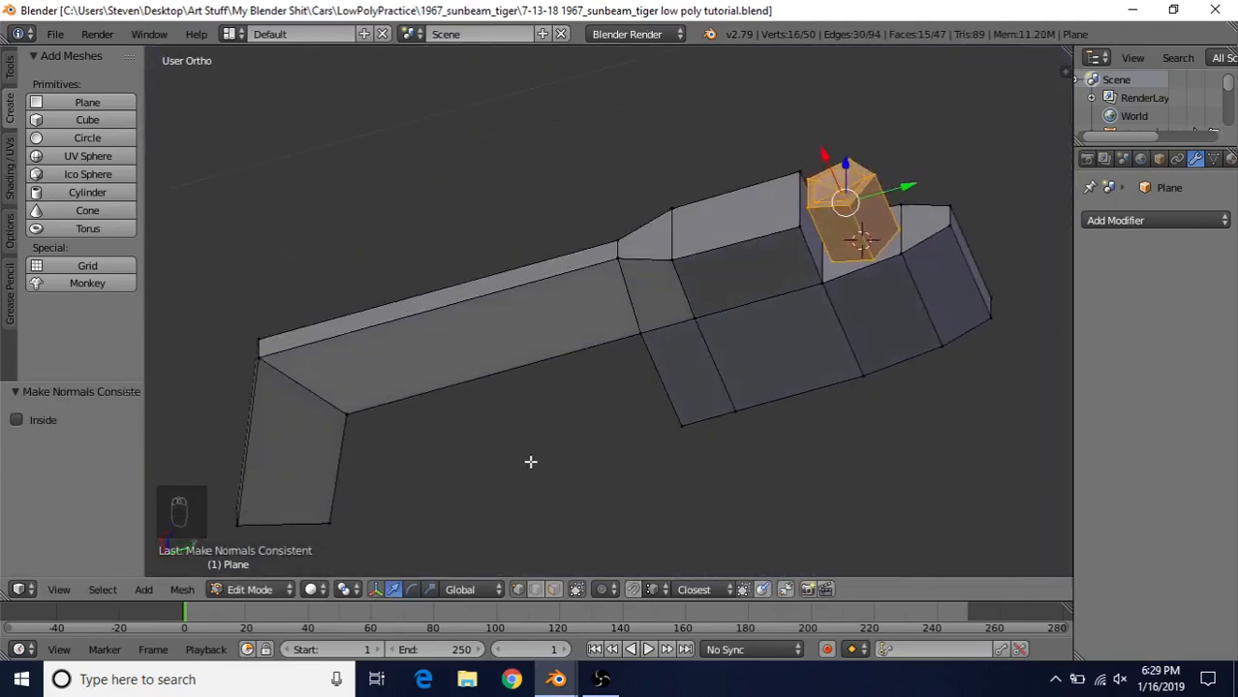
Add a loop cut to the handle's front arm and slide it close to the door-side end, using Even to keep it parallel to that edge.
middle_drag(815, 382, 476, 370)
key(ctrl+r)
click(346, 361)
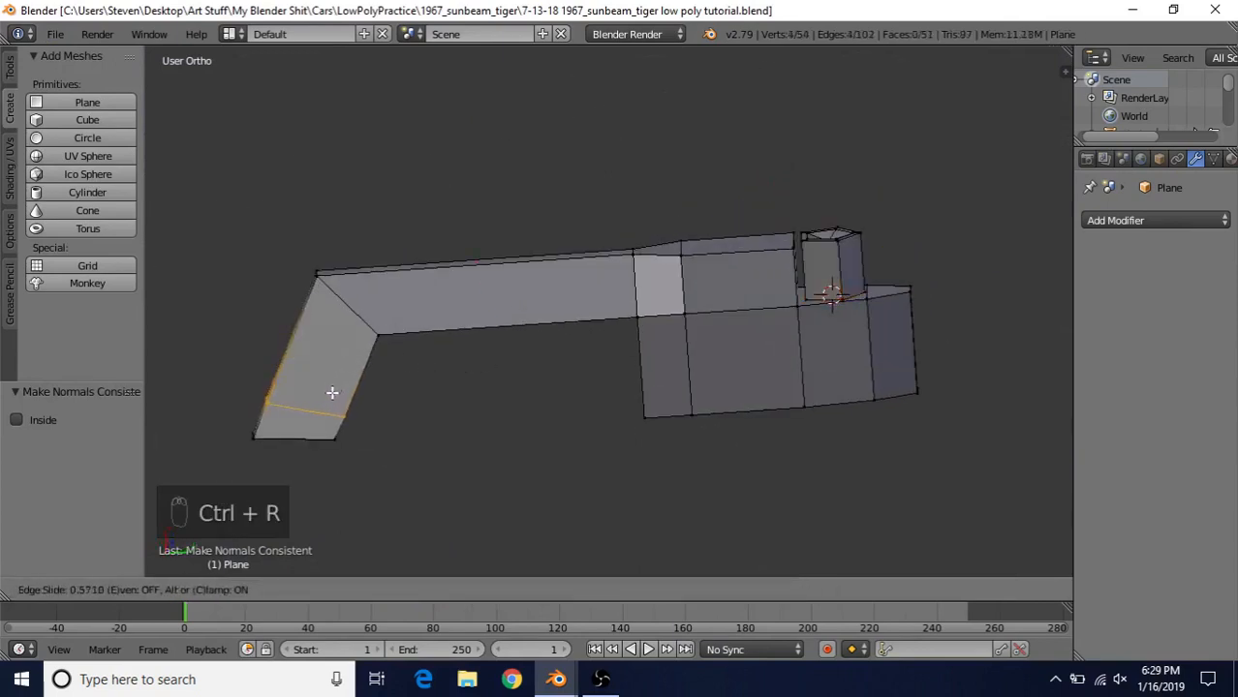
key(e)
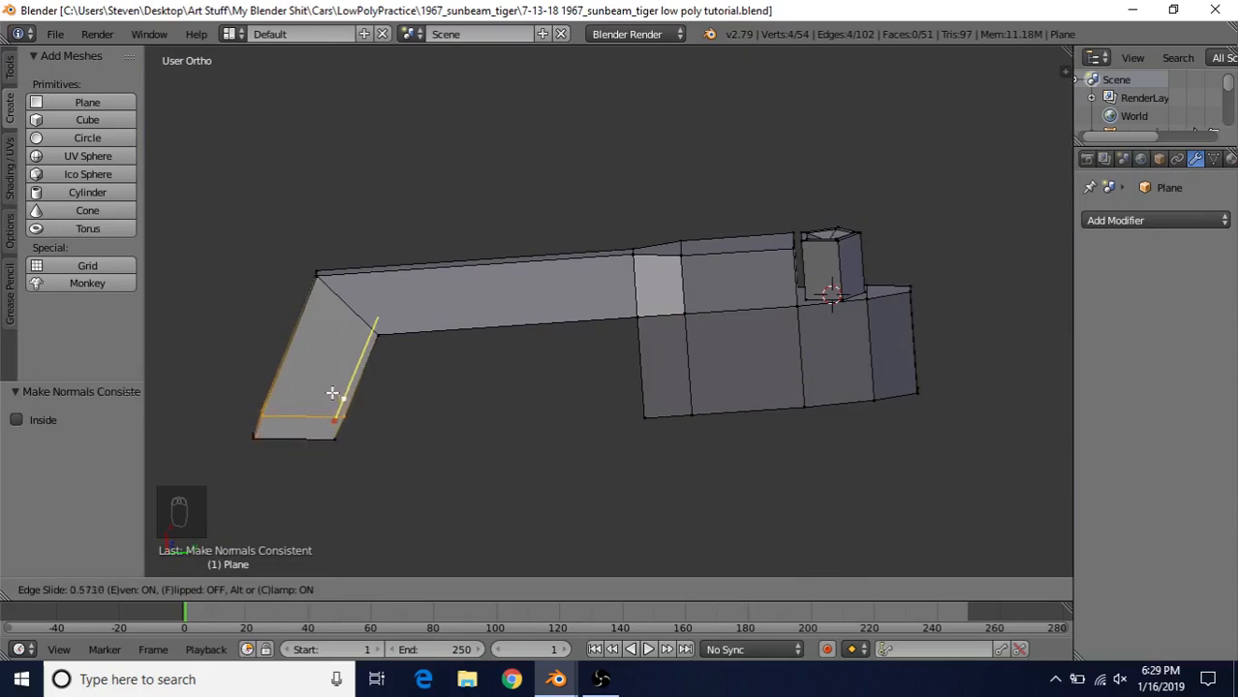
key(e)
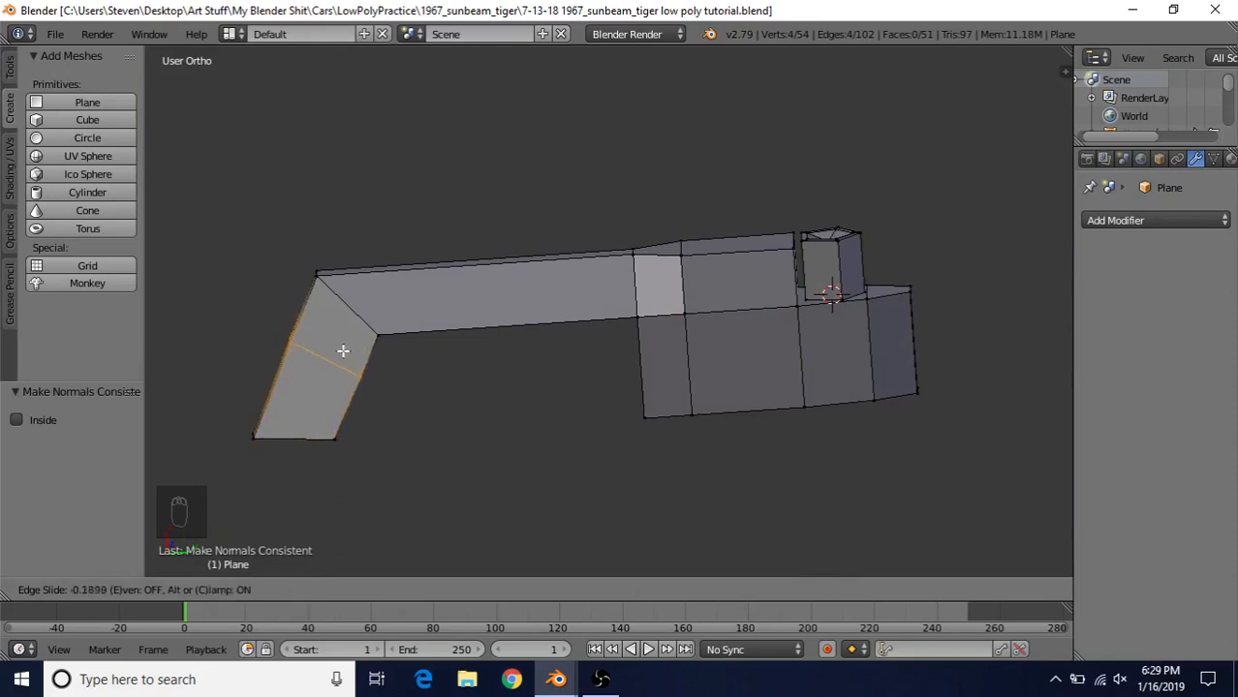
key(e)
key(e)
key(e)
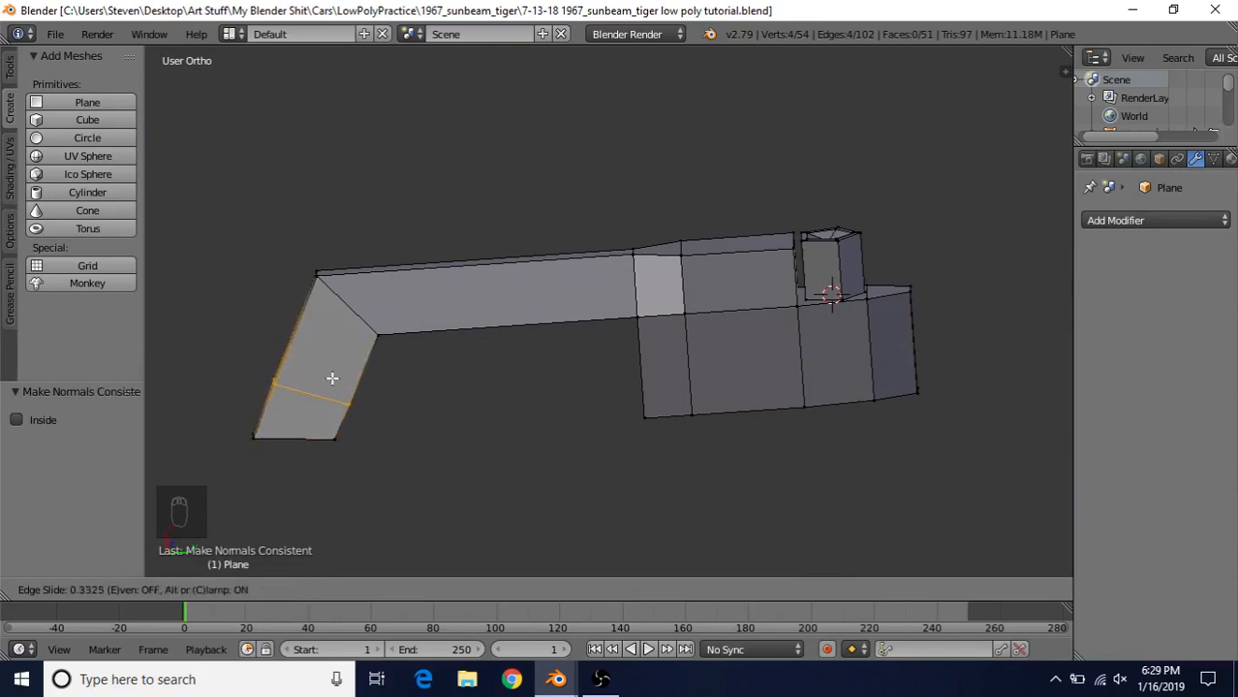
key(e)
key(e)
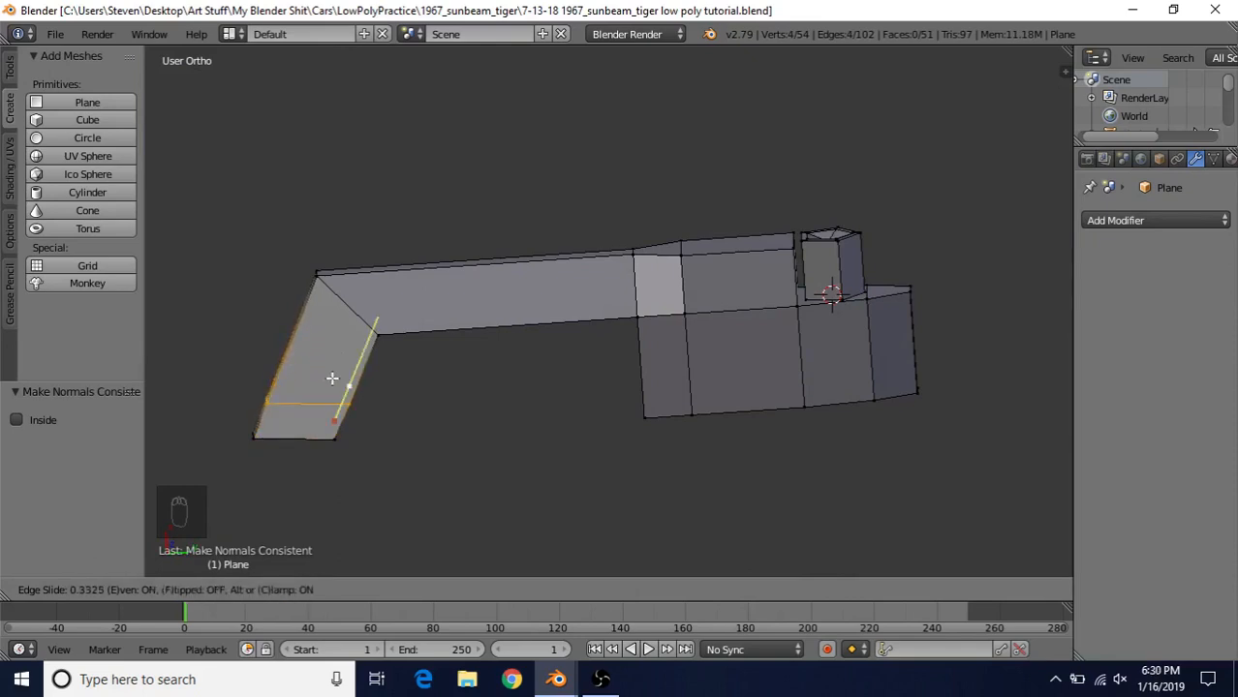
key(e)
key(e)
click(299, 390)
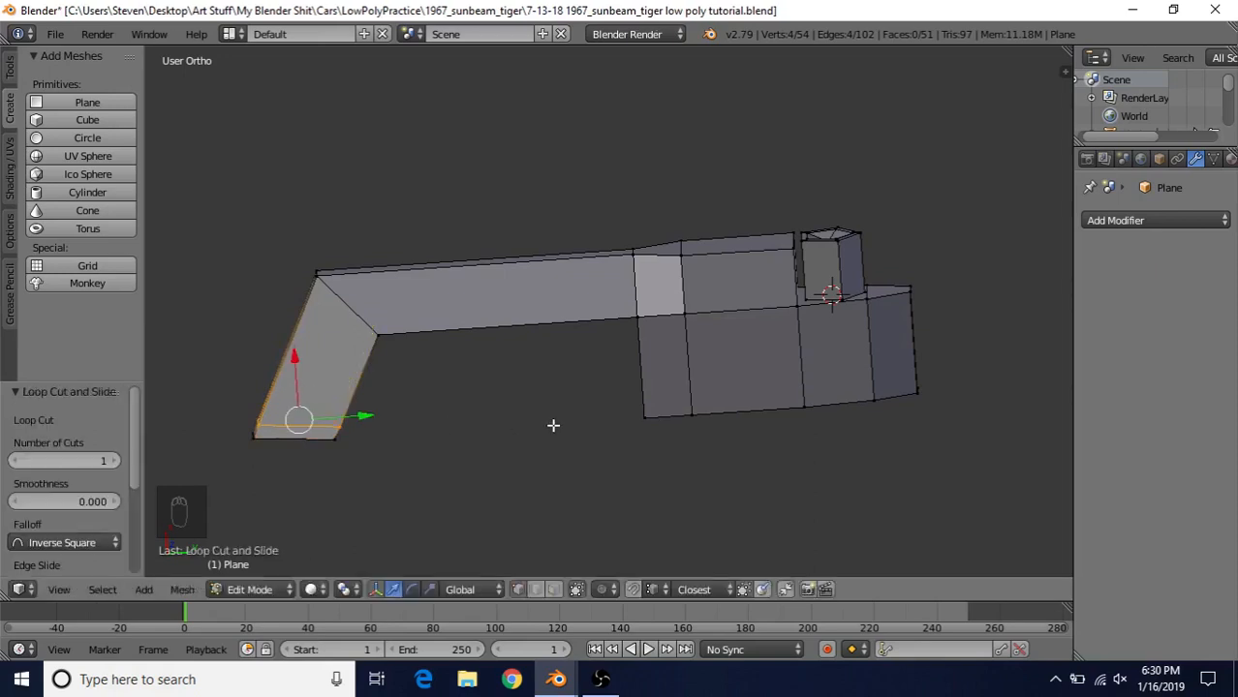
Add a loop cut around the handle's rear mount and slide it close to the door-side end.
key(ctrl+r)
click(686, 357)
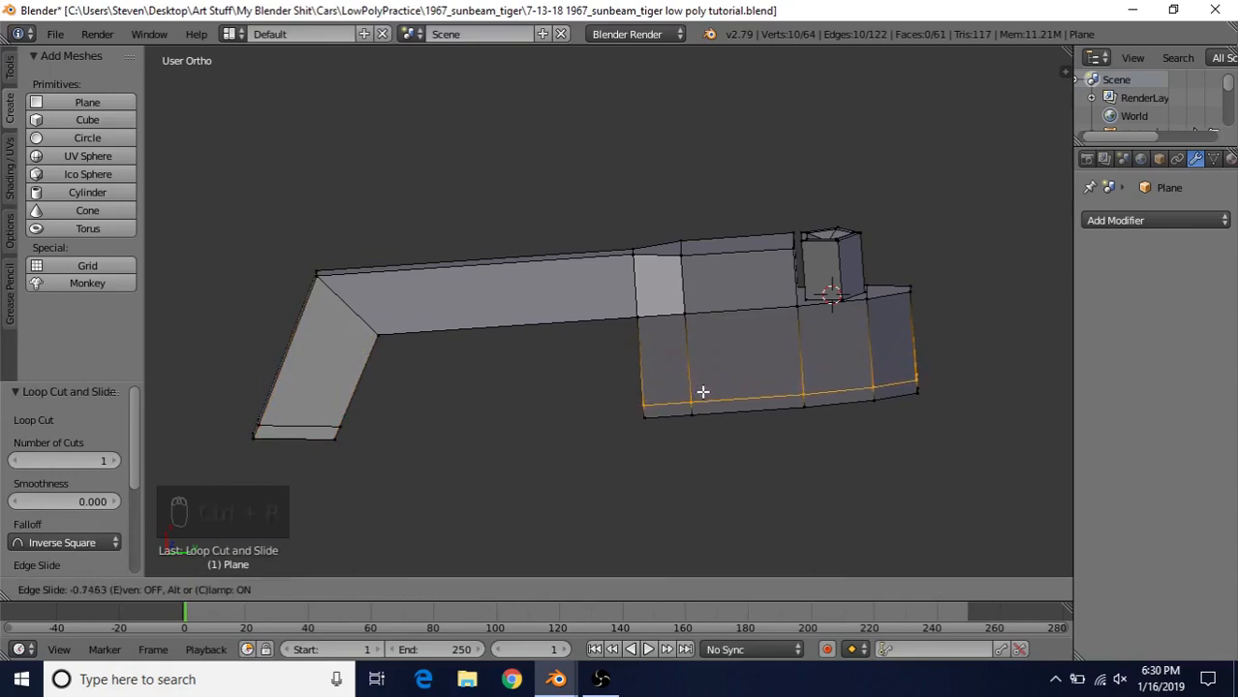
click(702, 394)
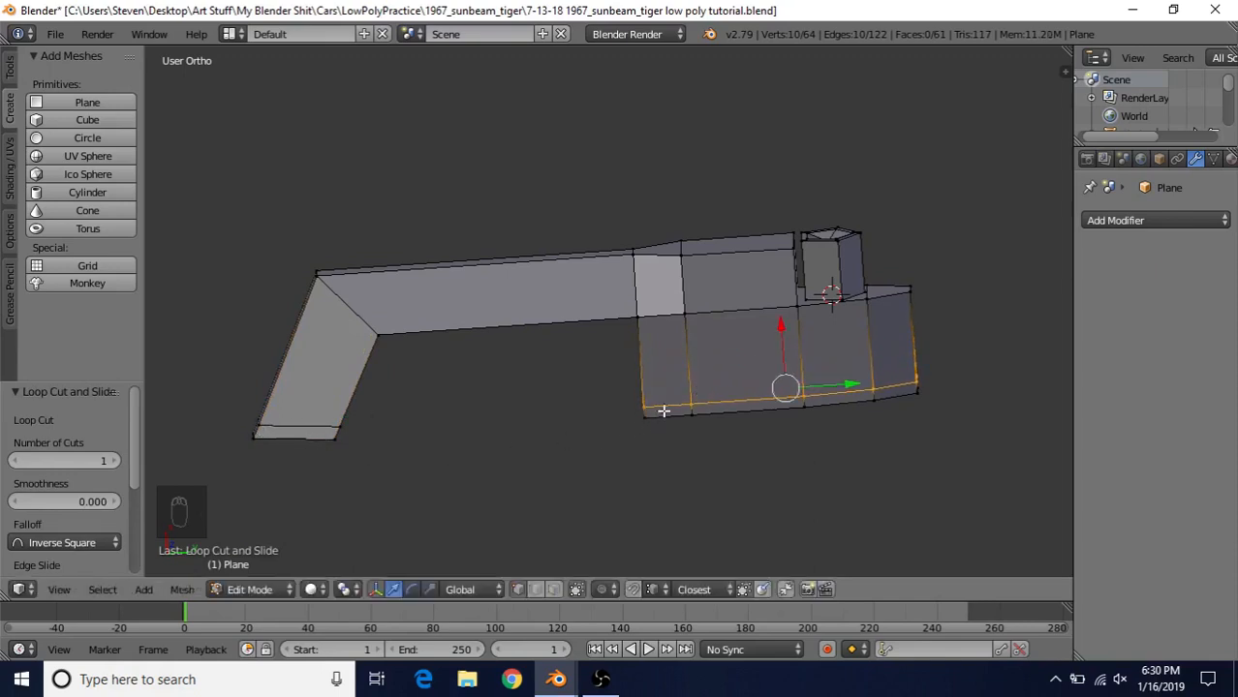
Select the narrow face loops at the door-side ends of both the rear mount and front arm, and extrude them in place.
key(3)
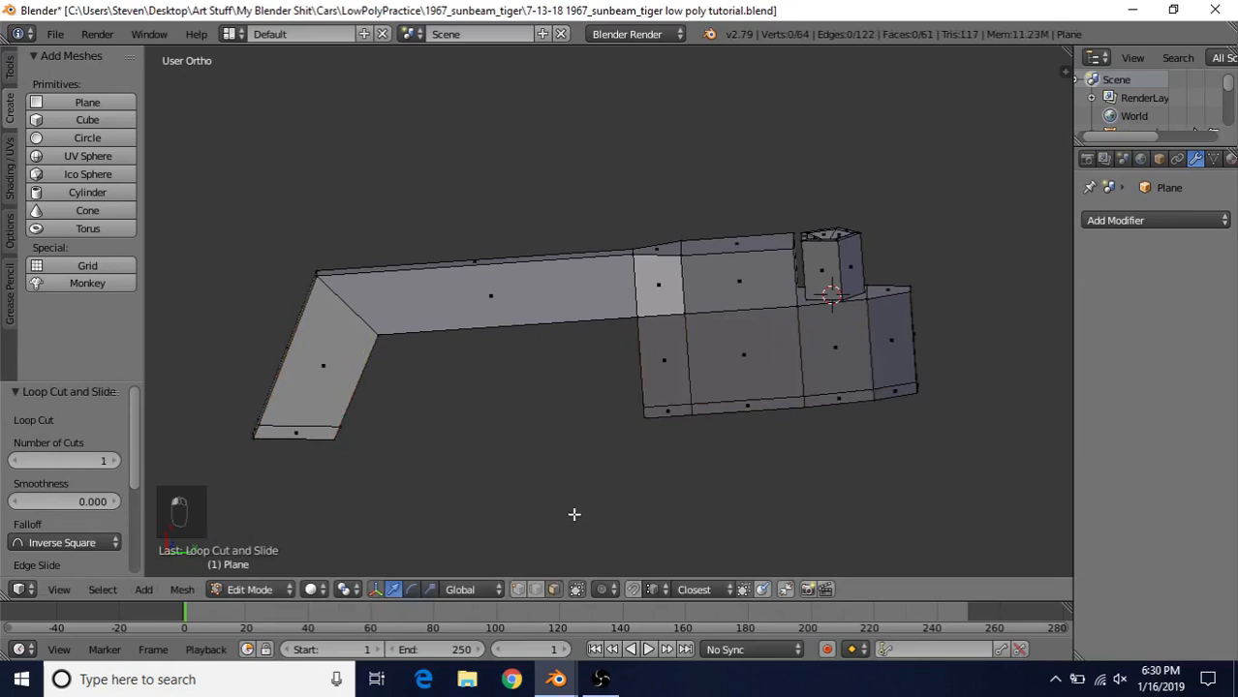
alt+right_click(692, 410)
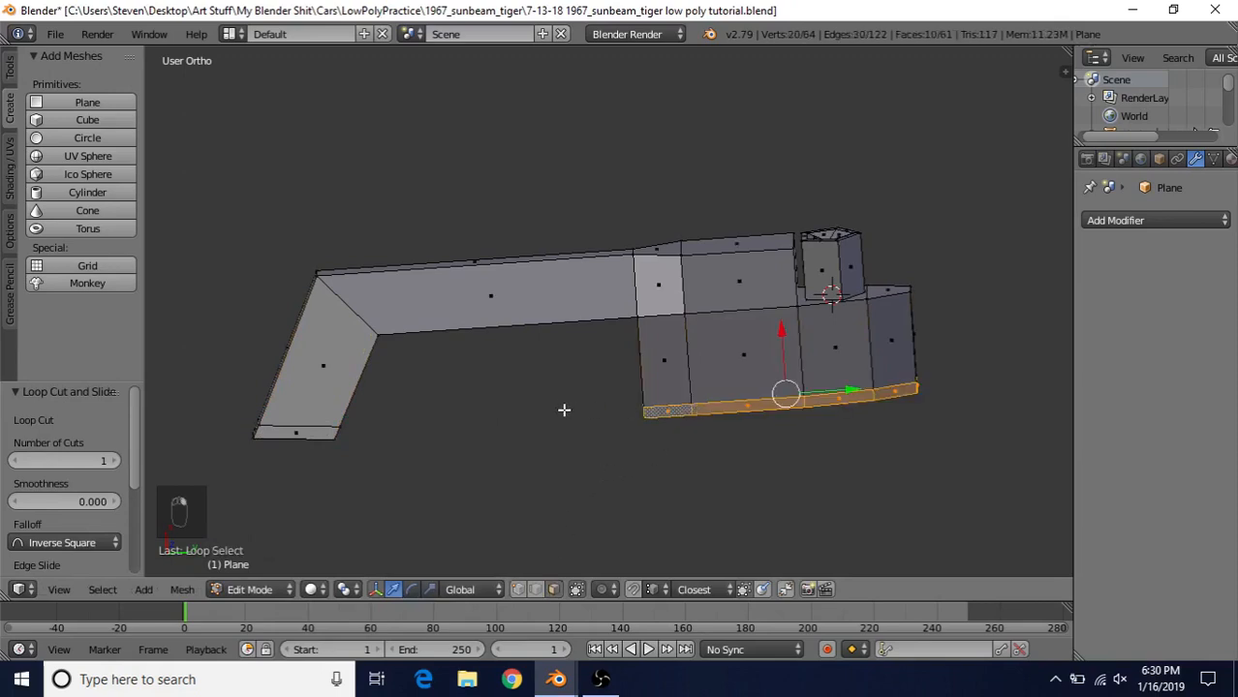
alt+shift+right_click(322, 424)
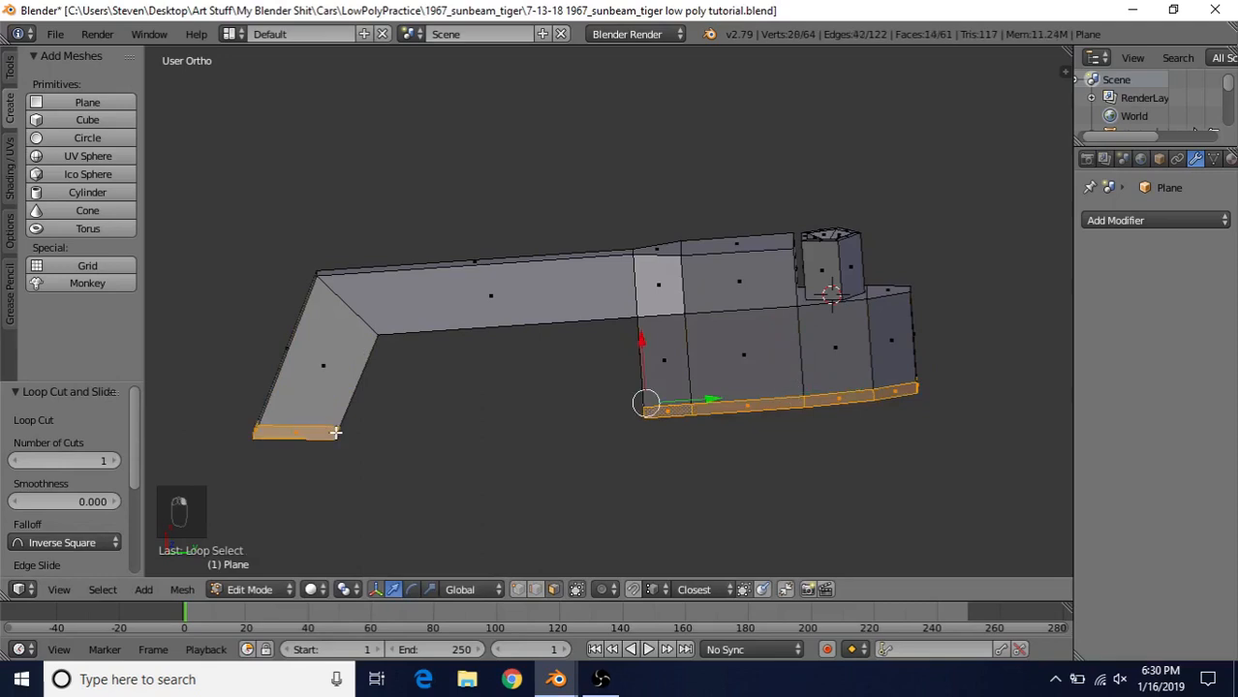
key(e)
right_click(505, 318)
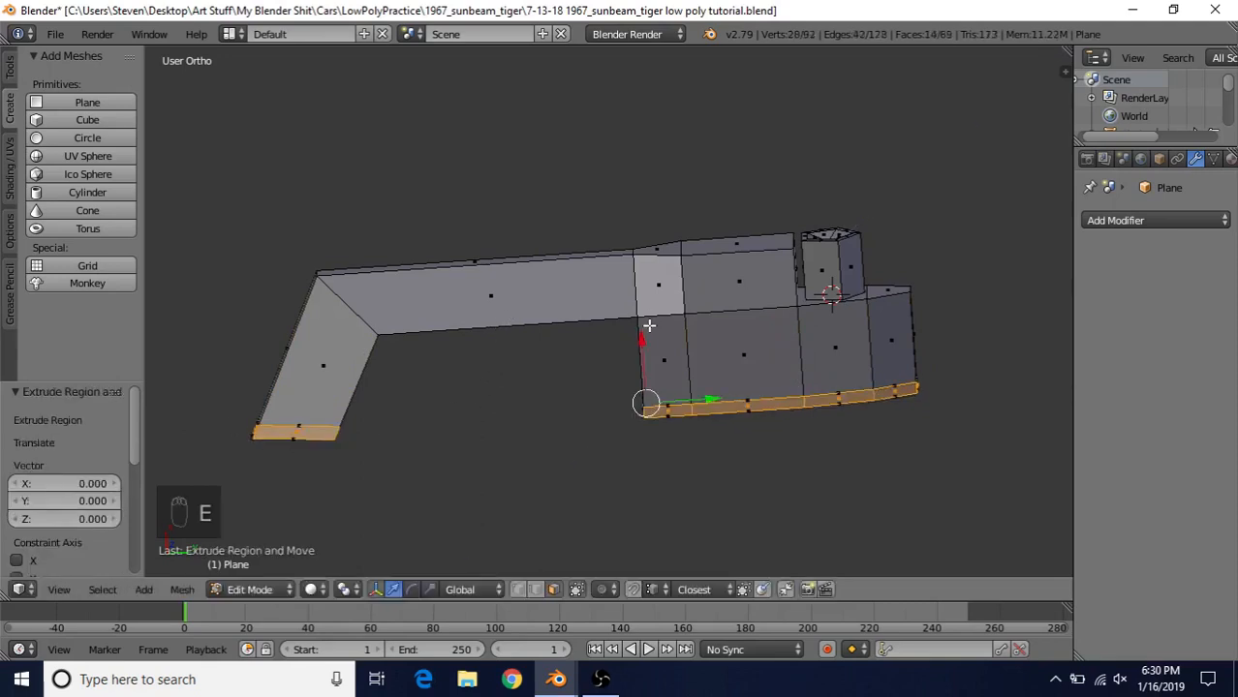
Push the extruded end bands outward with Shrink/Fatten at about -0.004, then adjust their thickness by about 0.002.
key(alt+s)
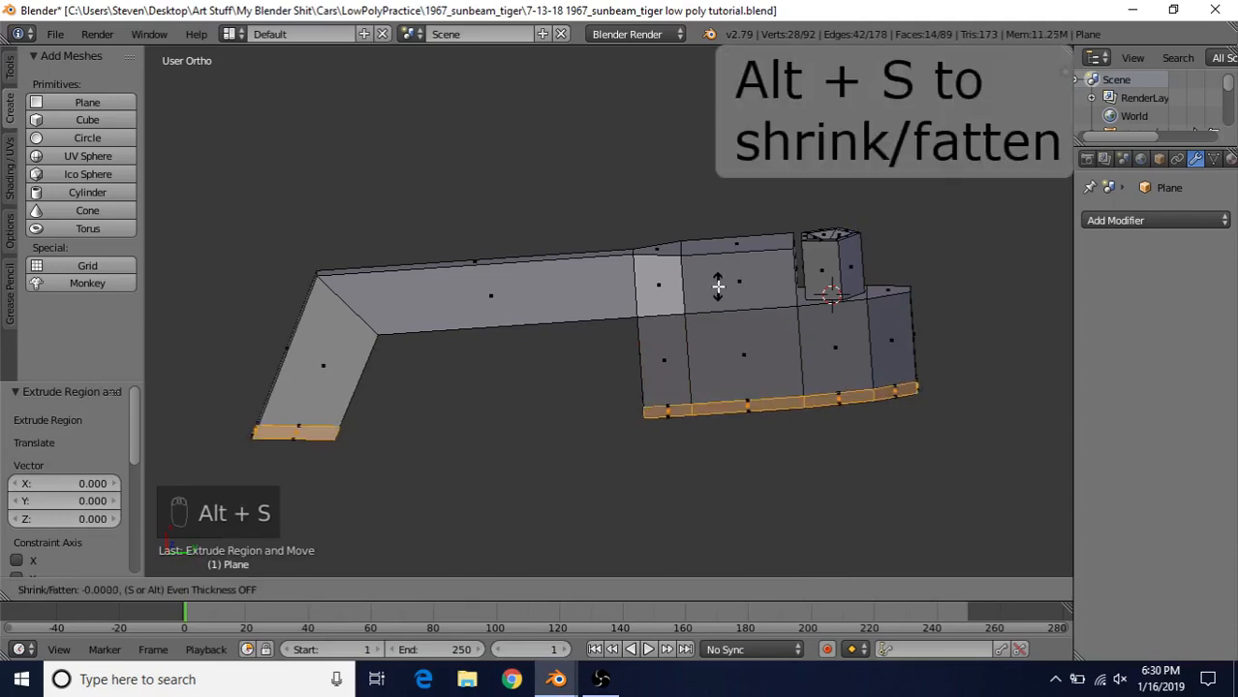
click(717, 291)
middle_drag(581, 350, 603, 315)
scroll(564, 341, up, 2)
scroll(564, 341, up, 1)
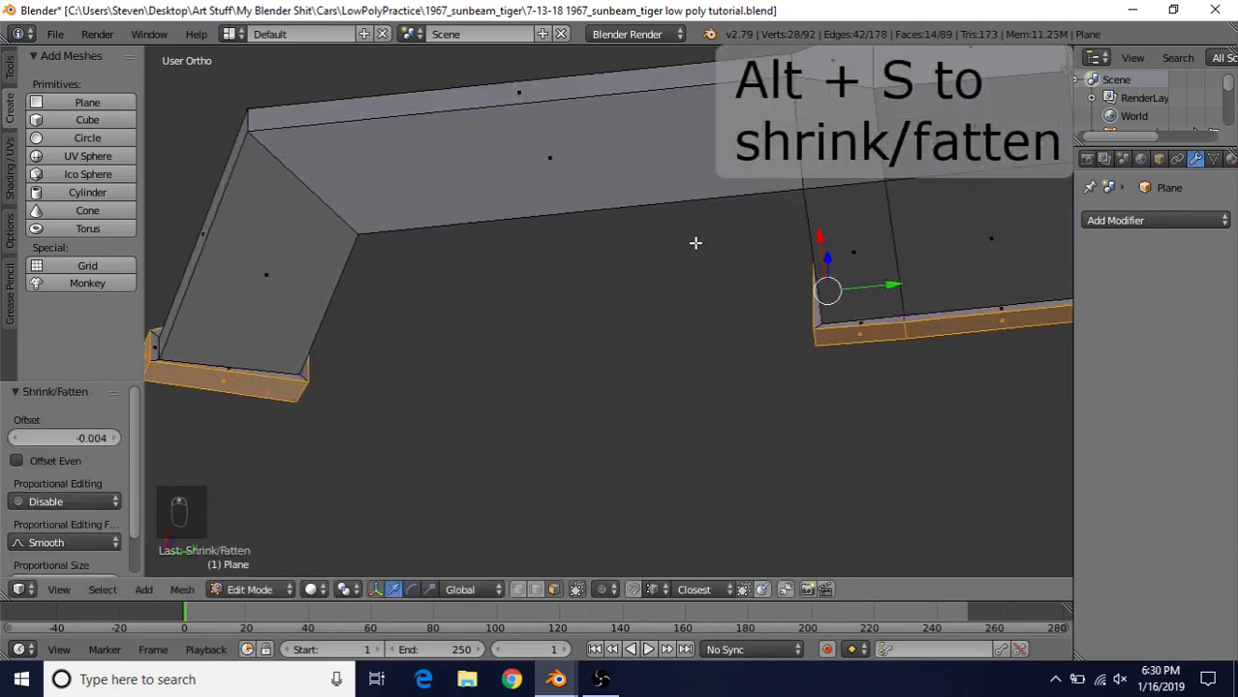
key(alt+s)
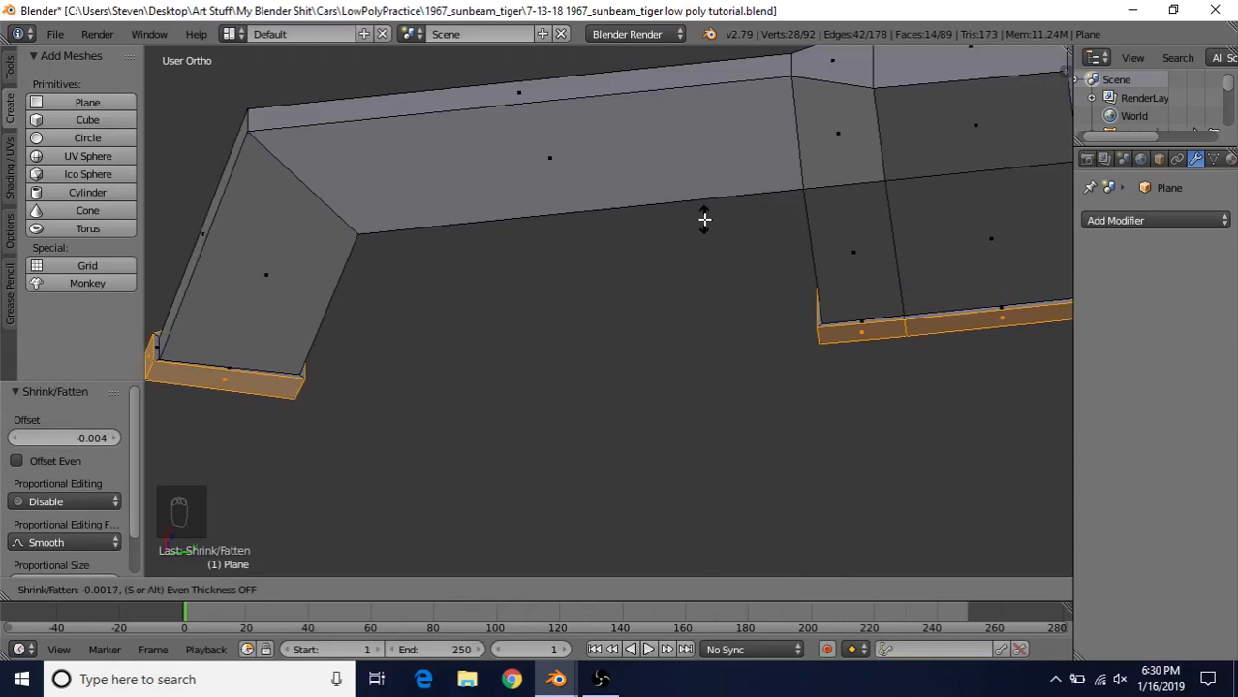
click(680, 295)
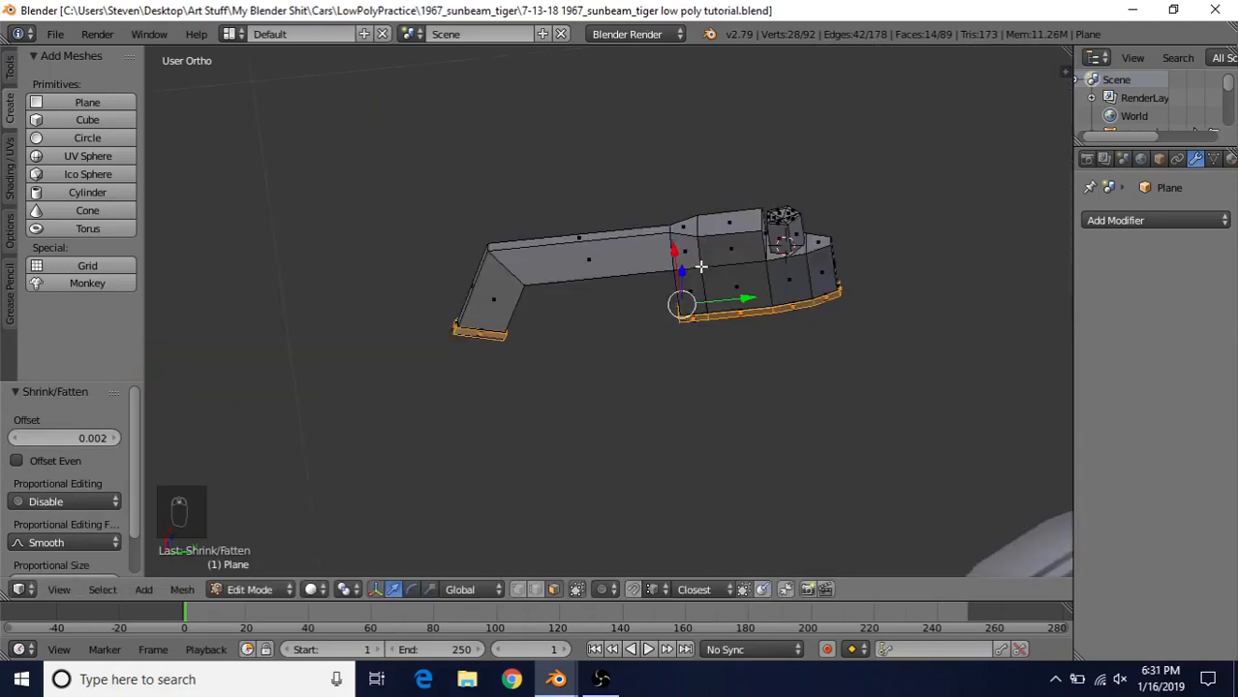
Return to Object Mode and apply smooth shading to the door handle.
middle_drag(701, 271, 707, 384)
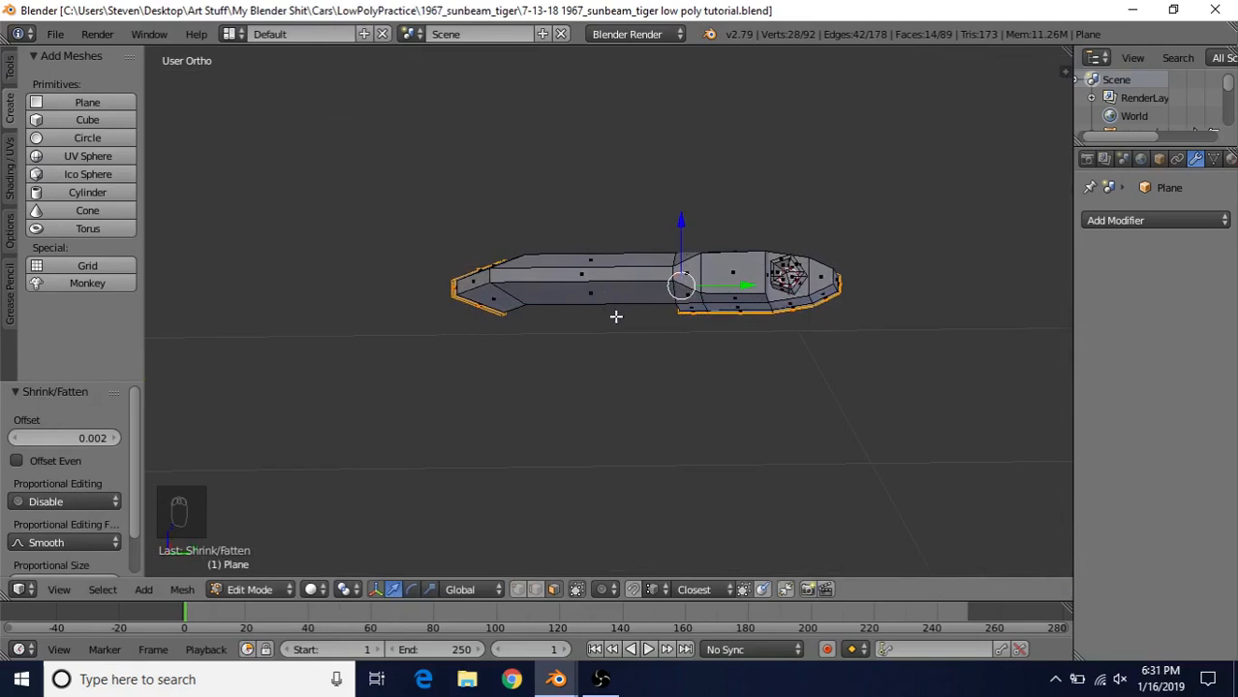
key(Tab)
scroll(626, 312, down, 2)
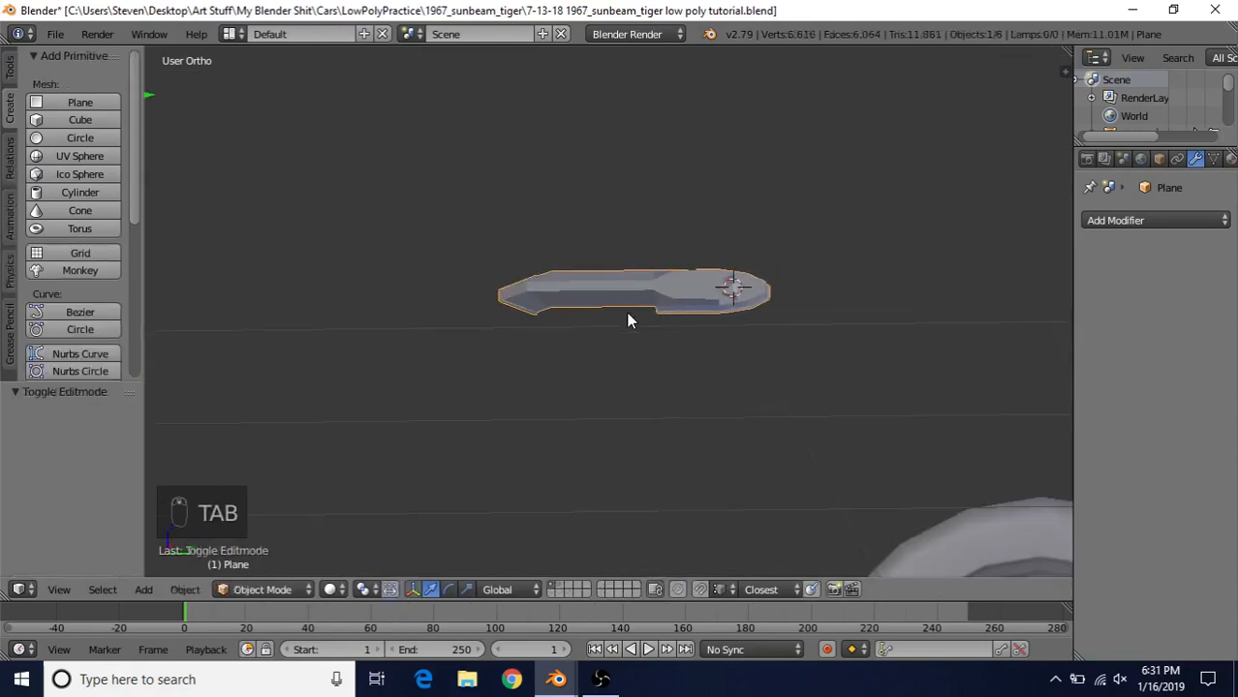
click(10, 72)
click(44, 320)
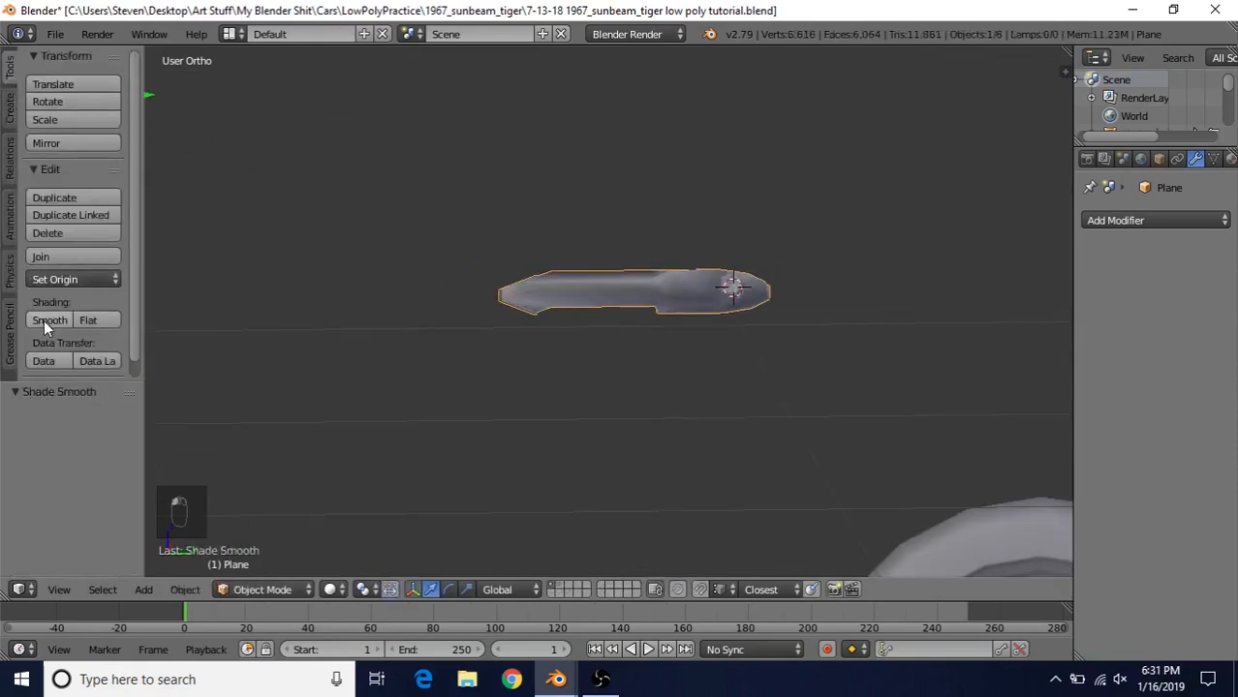
Unhide the car body, select only the door handle, and add a Bevel modifier to it.
key(alt+h)
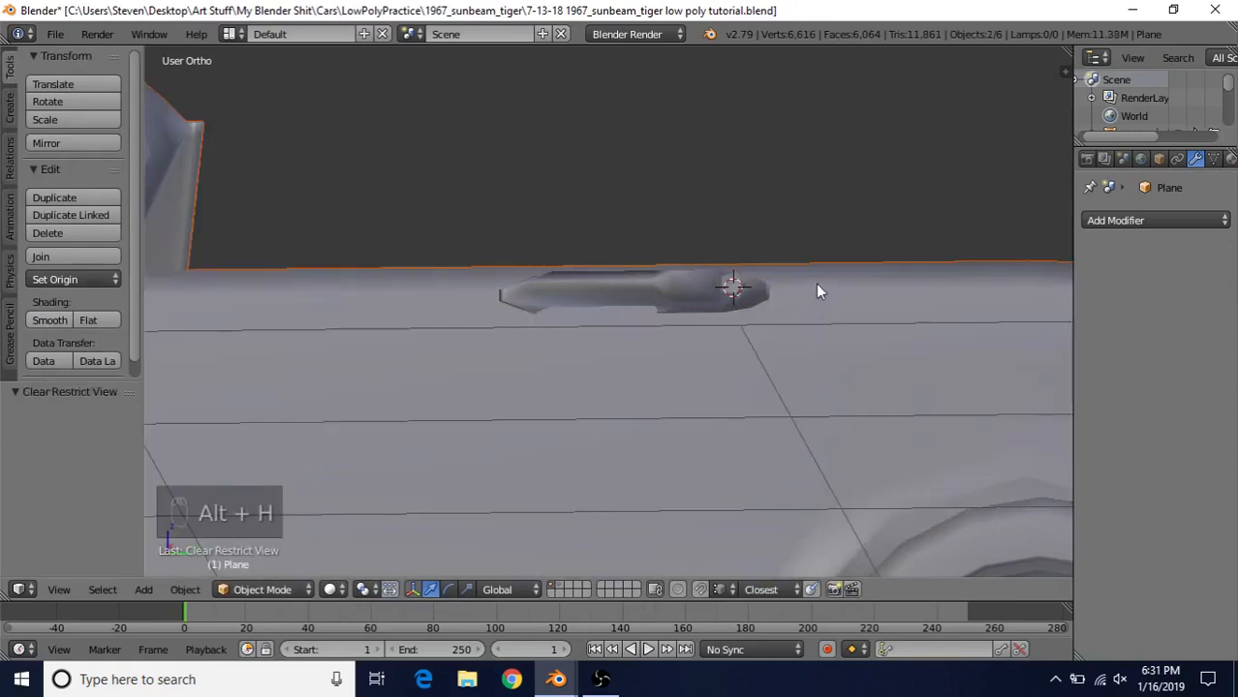
scroll(816, 284, down, 2)
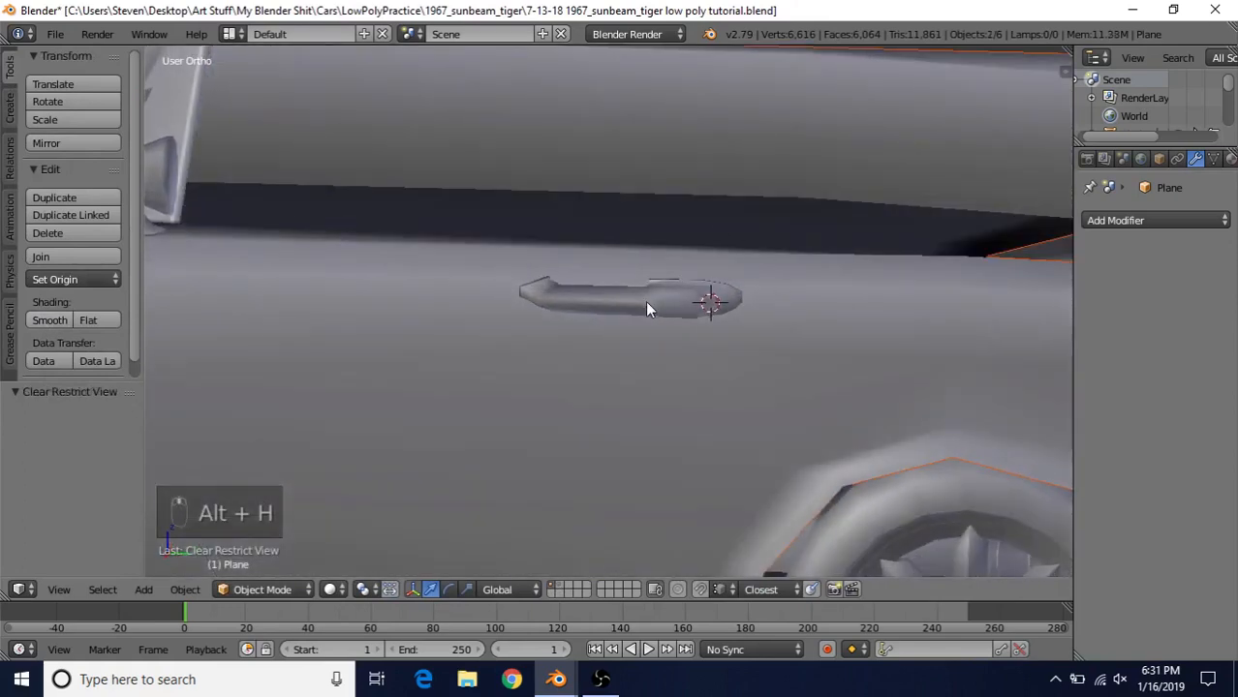
right_click(666, 294)
right_click(670, 296)
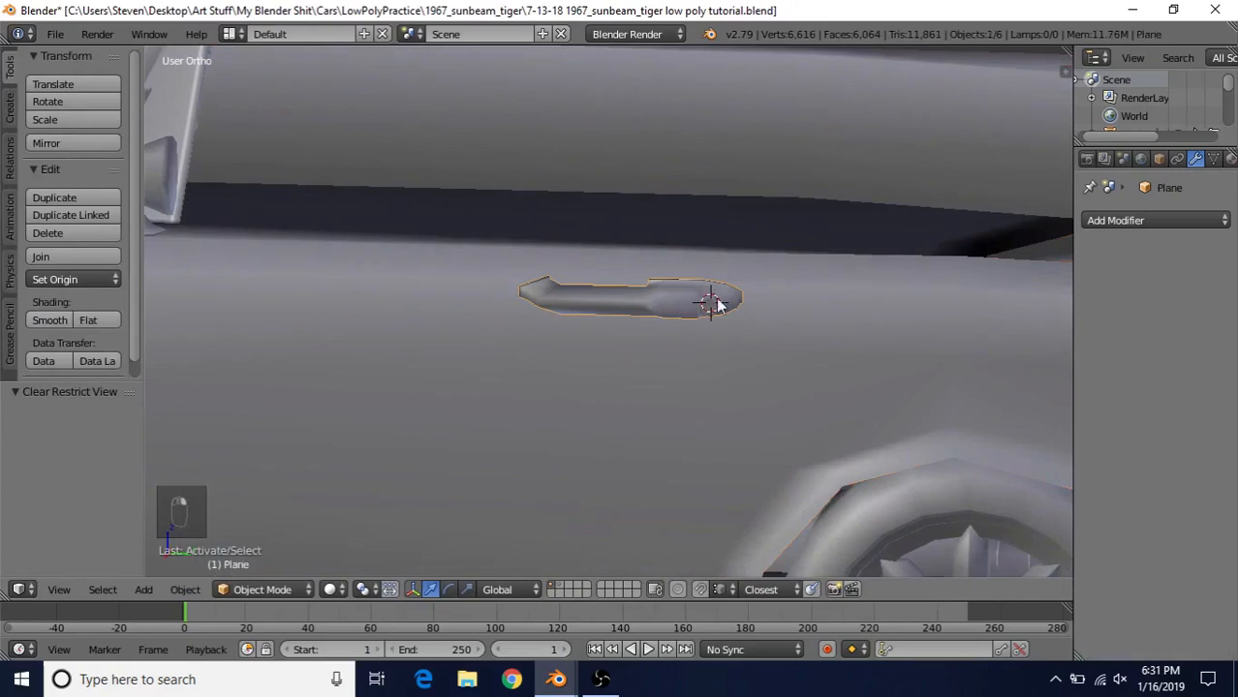
click(1104, 219)
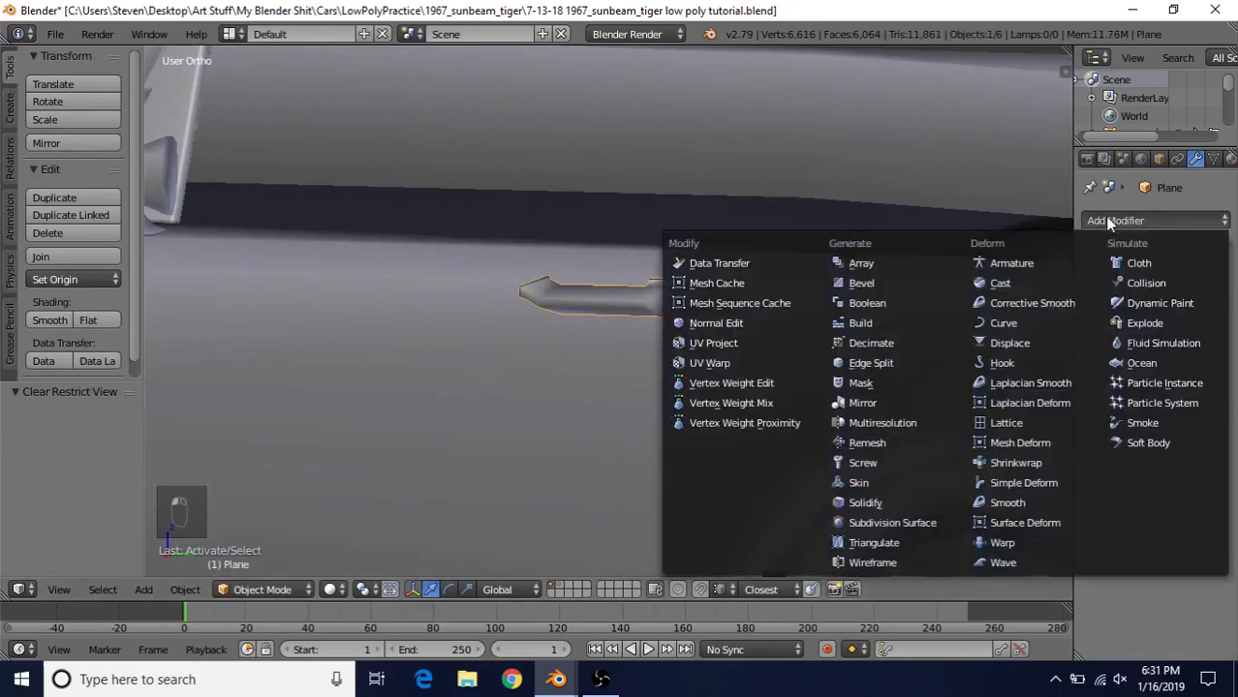
click(863, 284)
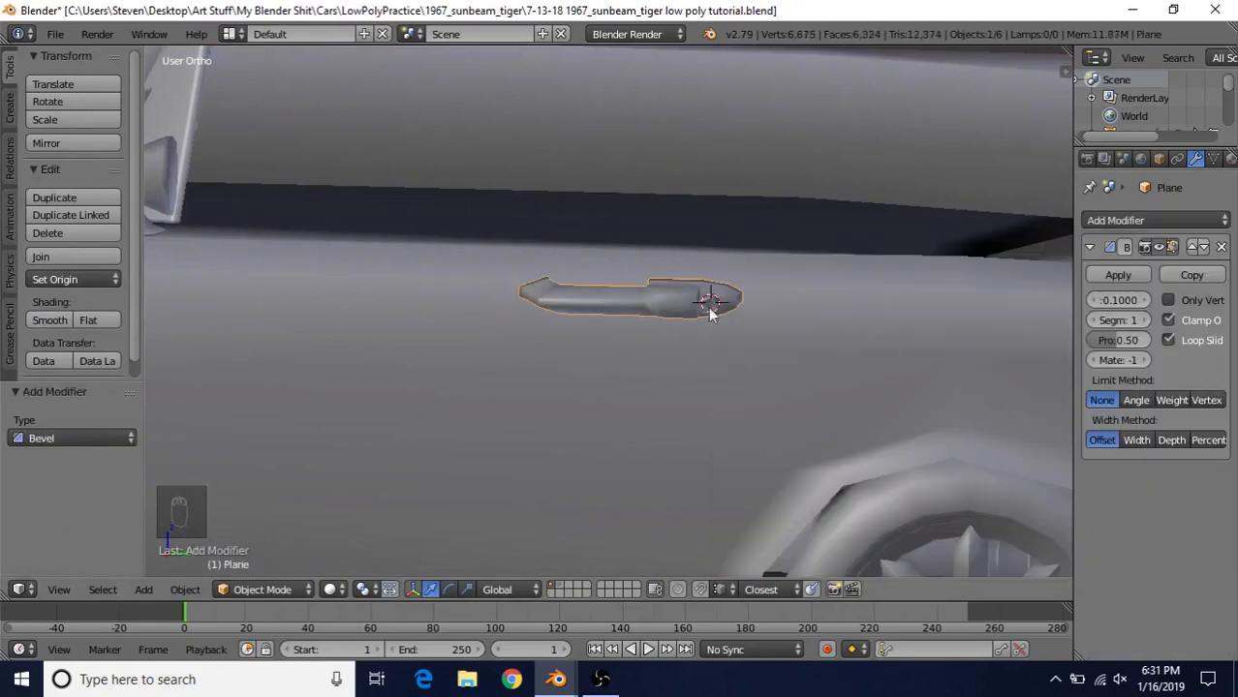
Snap the 3D cursor to the scene center.
key(shift+s)
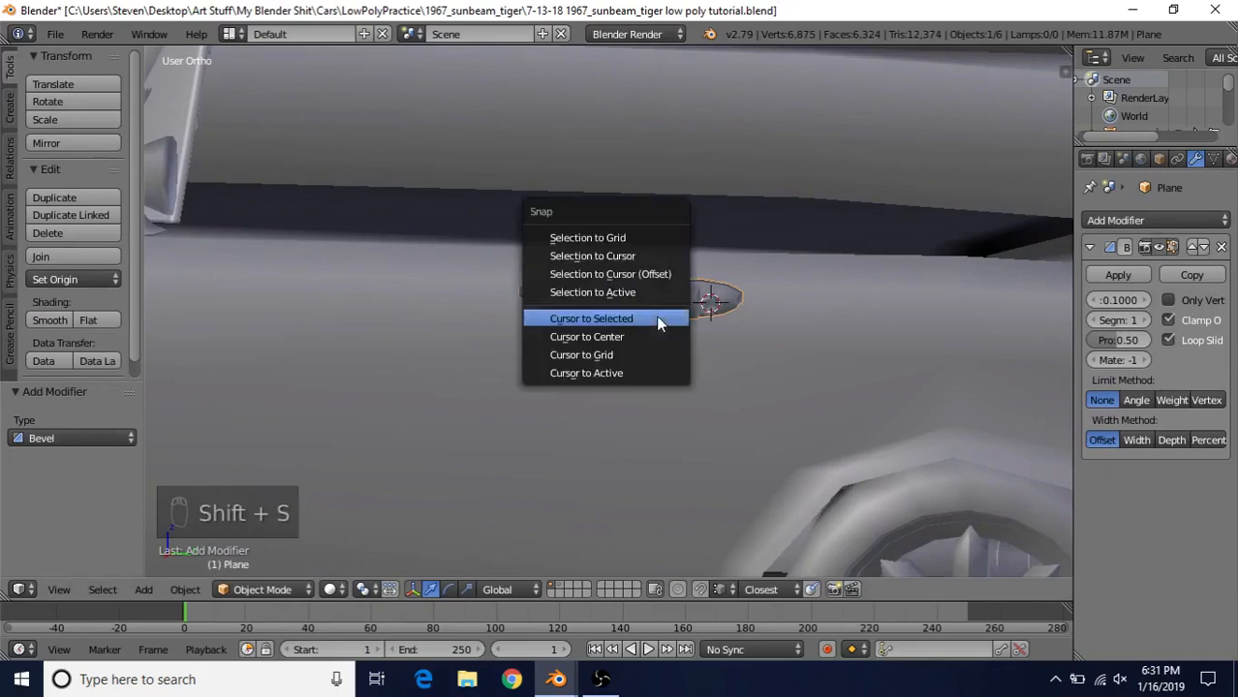
click(594, 338)
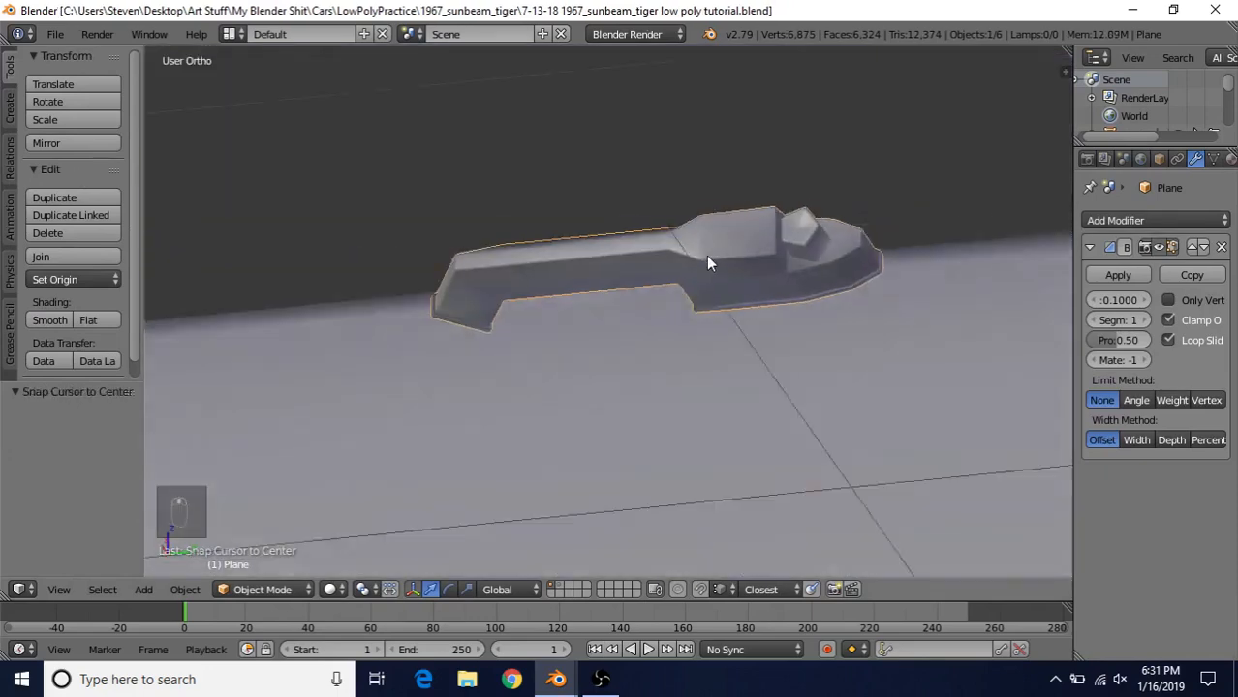
Set the Bevel modifier's limit method to Weight.
middle_drag(706, 256, 702, 376)
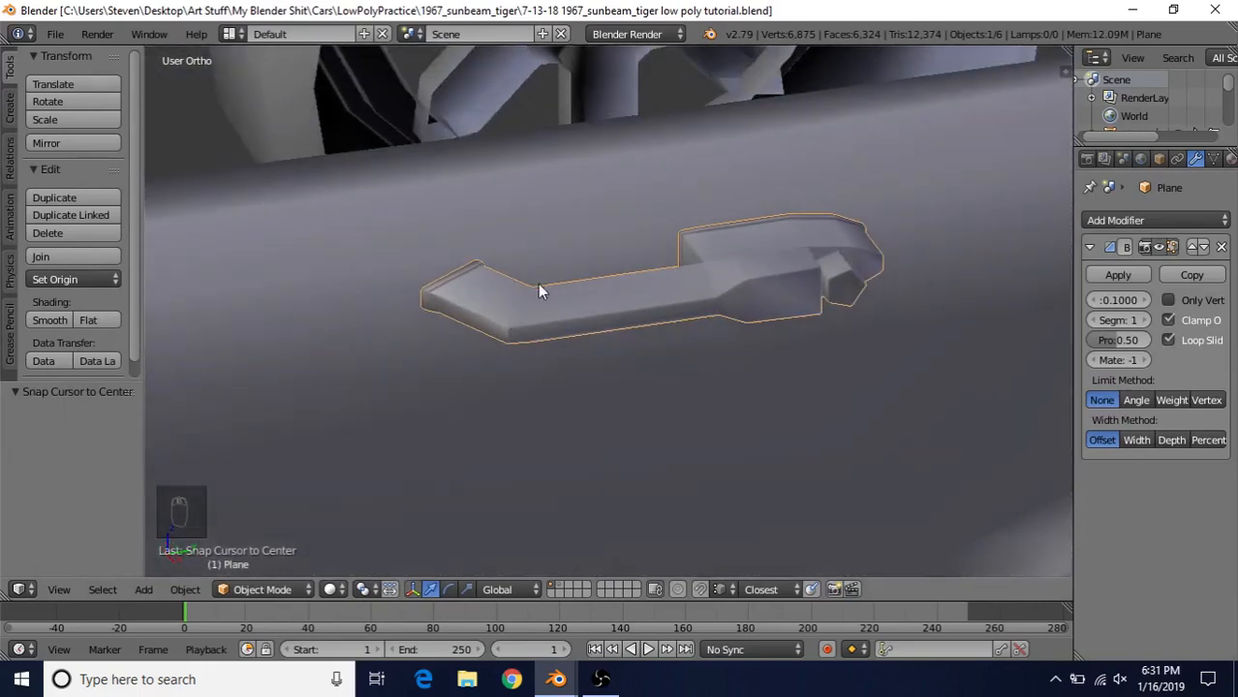
middle_drag(495, 356, 669, 291)
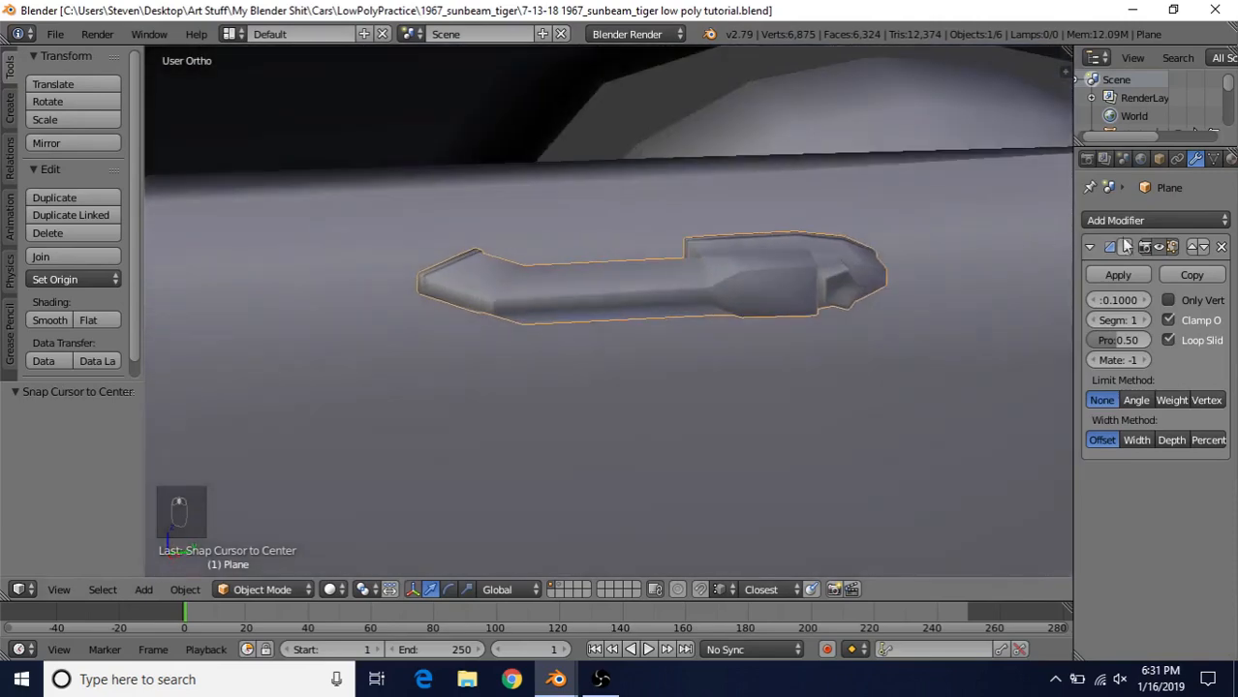
click(1166, 399)
In Edit Mode, give a bevel weight of 1 to the handle's two long outer edge loops and the connecting edge beside the lock.
key(Tab)
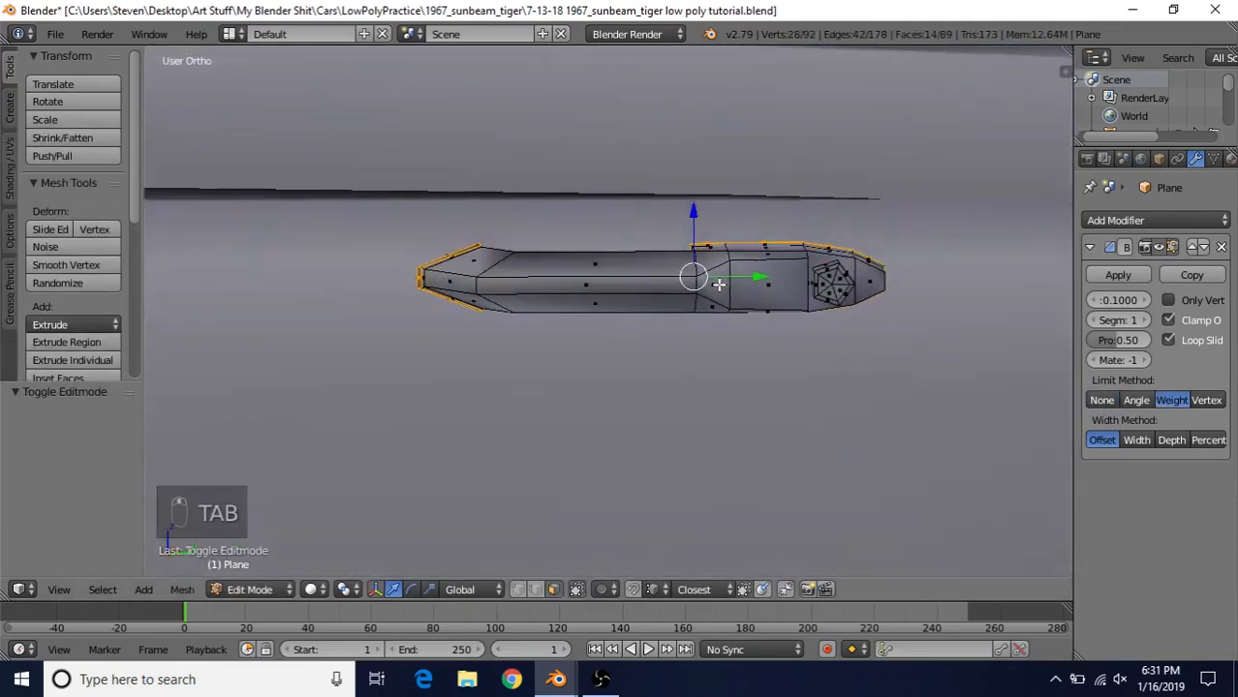
scroll(717, 286, up, 2)
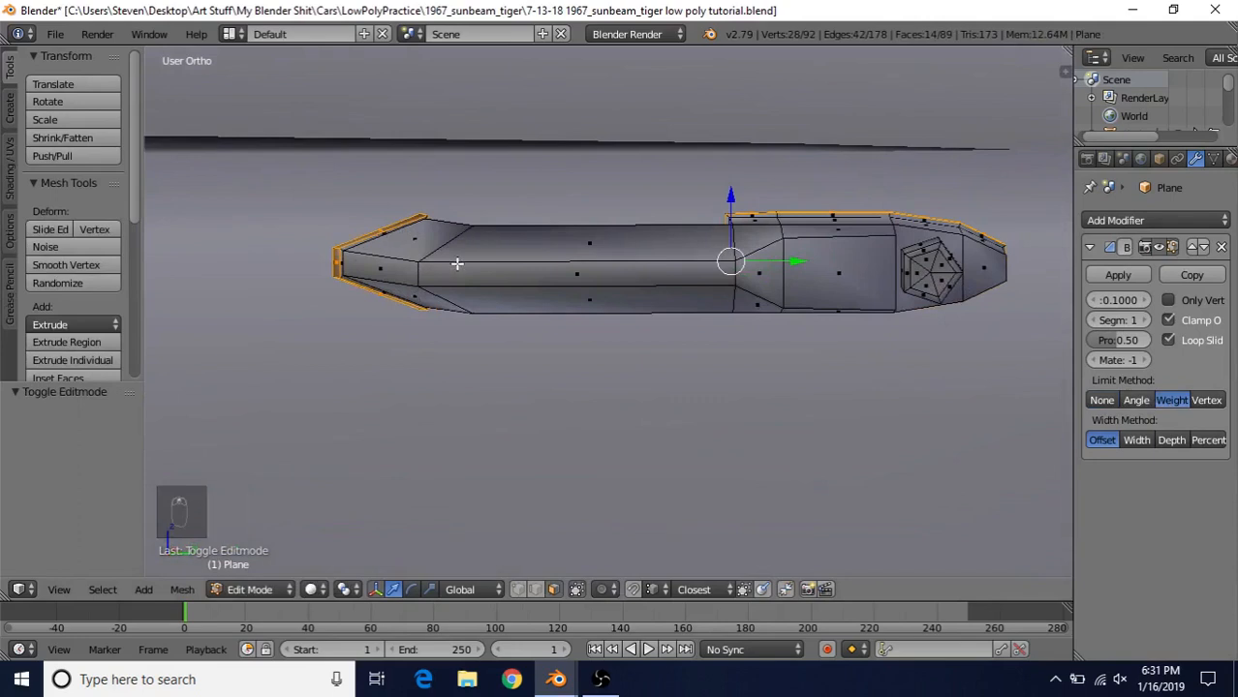
key(ctrl+z)
alt+right_click(486, 264)
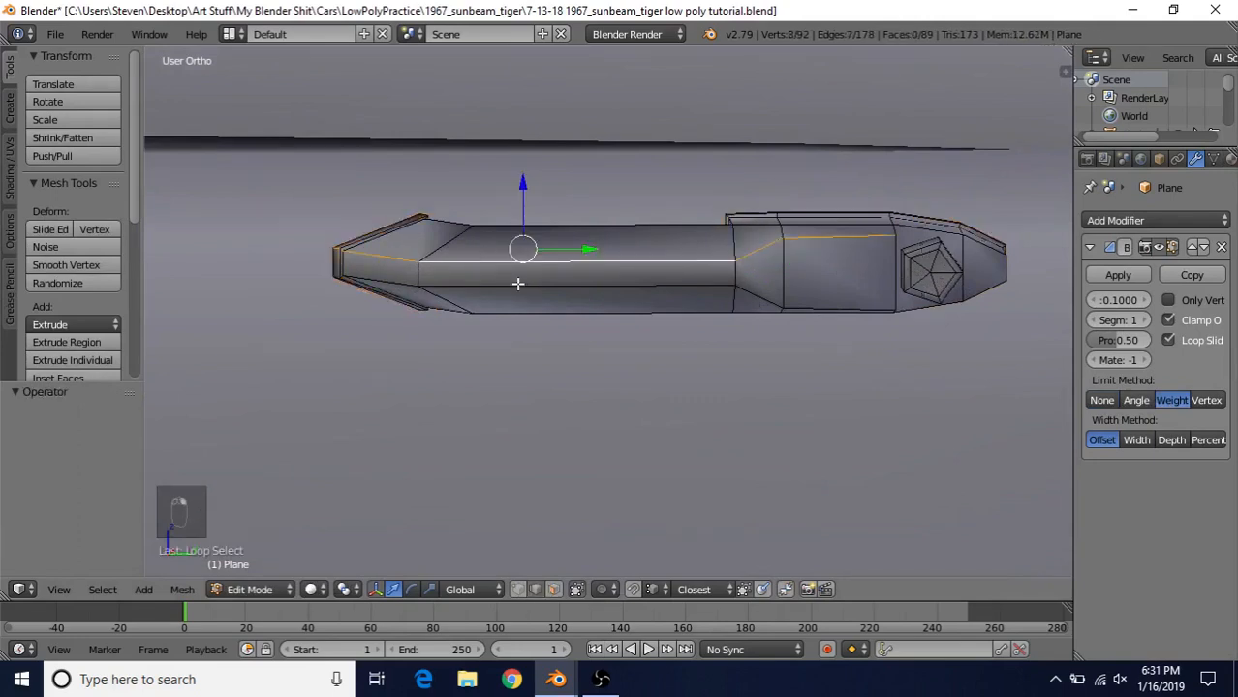
alt+shift+right_click(517, 284)
shift+middle_drag(679, 289, 573, 277)
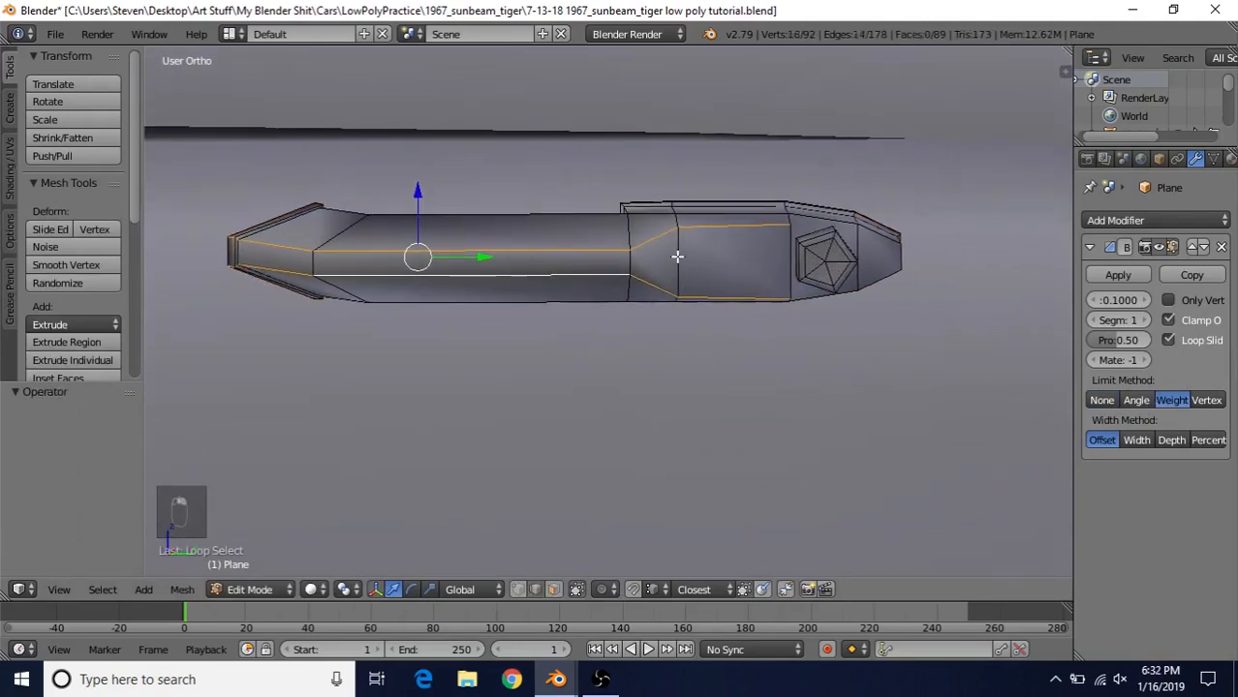
shift+right_click(781, 255)
middle_drag(458, 312, 521, 309)
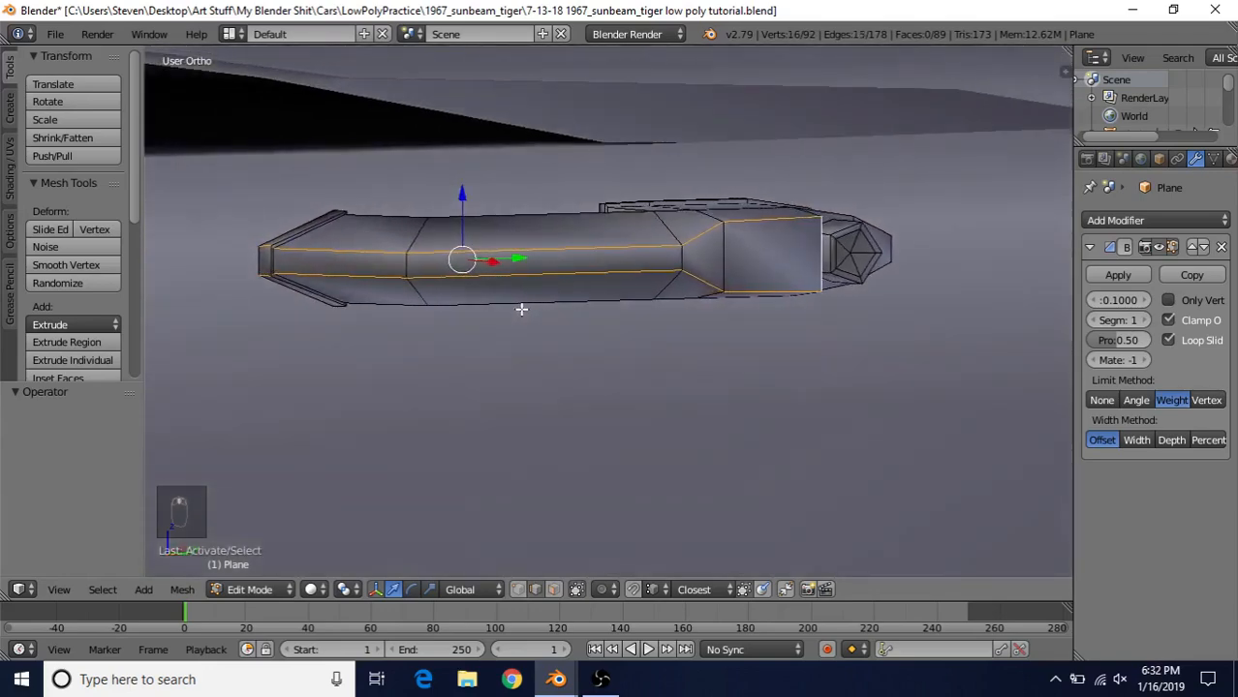
key(ctrl+e)
click(601, 297)
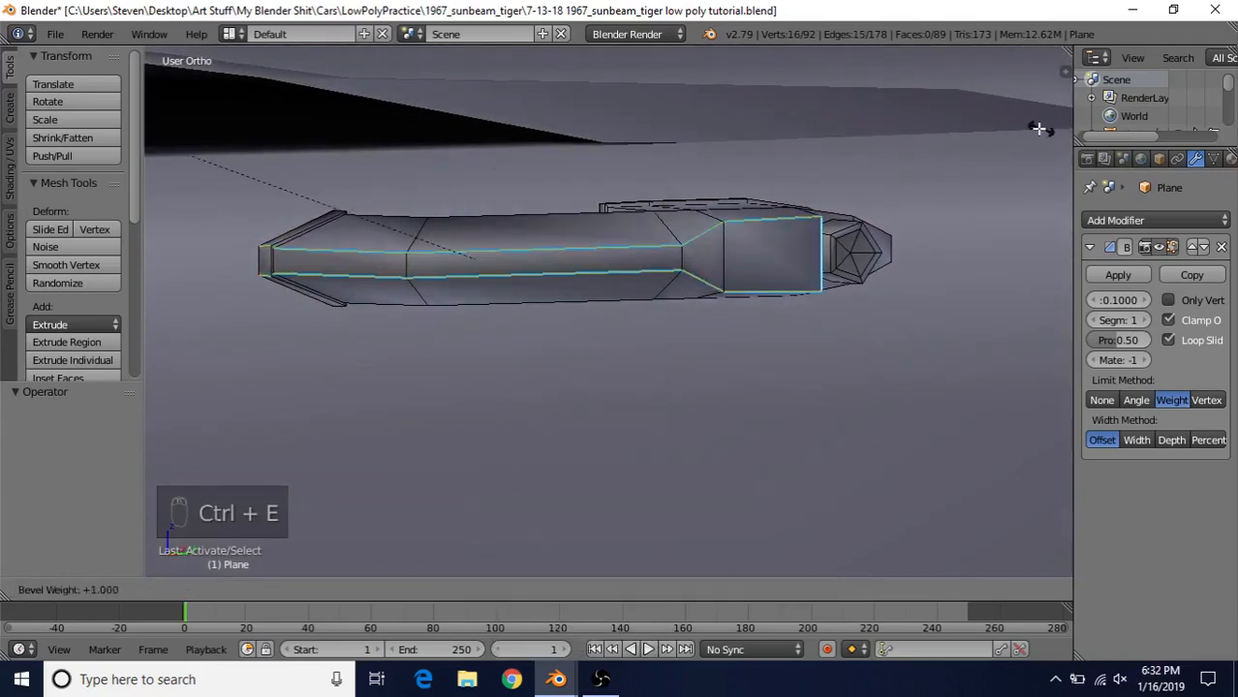
click(913, 145)
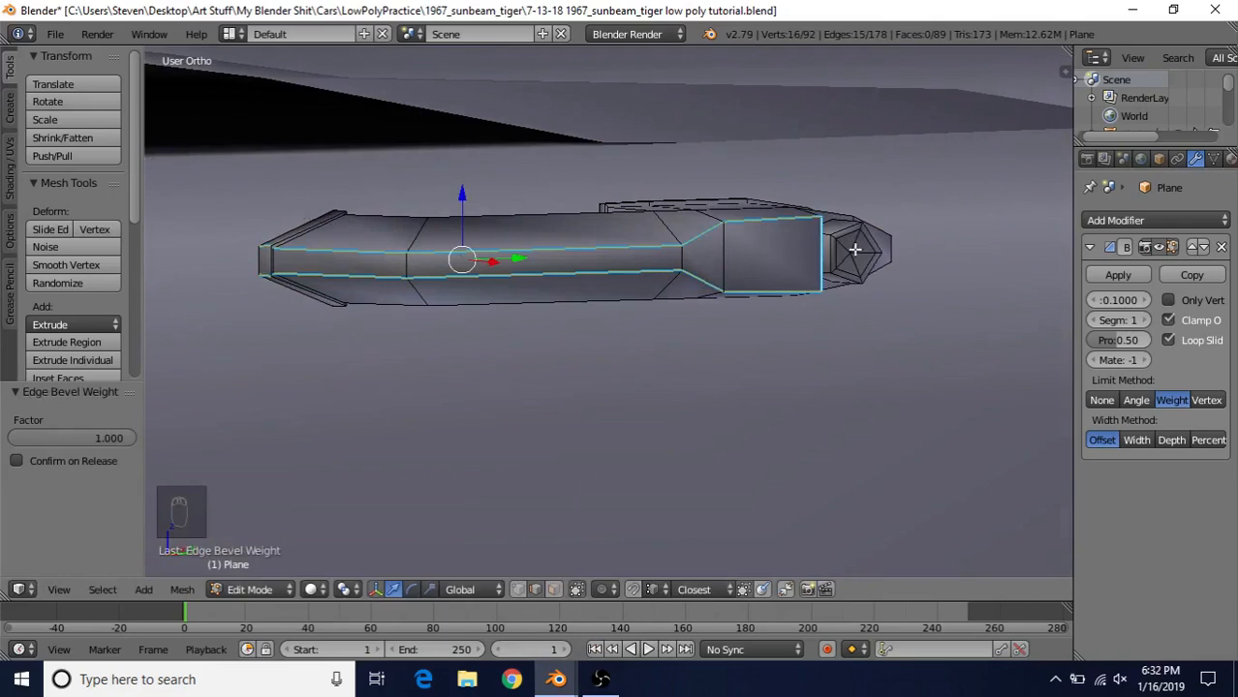
Select the rim edges of the rear mount running around the lock cylinder and set their bevel weight to 1.
middle_drag(774, 238, 583, 201)
scroll(583, 201, up, 4)
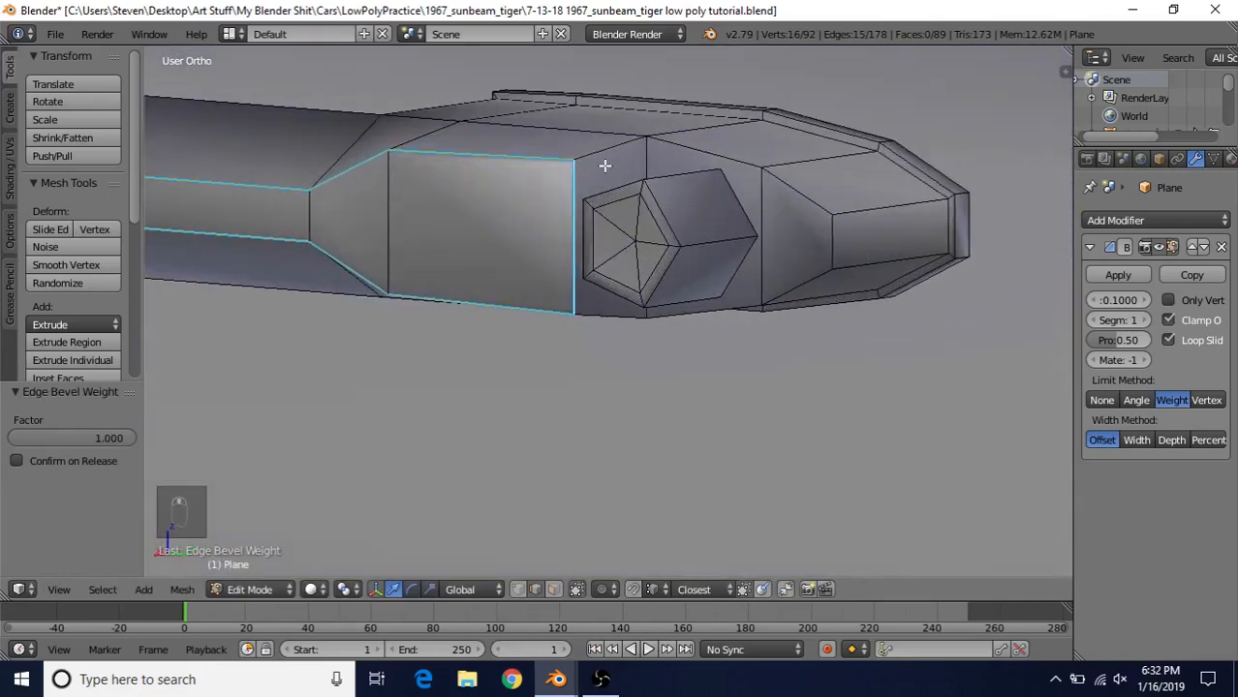
right_click(605, 154)
shift+right_click(690, 150)
shift+right_click(784, 183)
shift+right_click(830, 229)
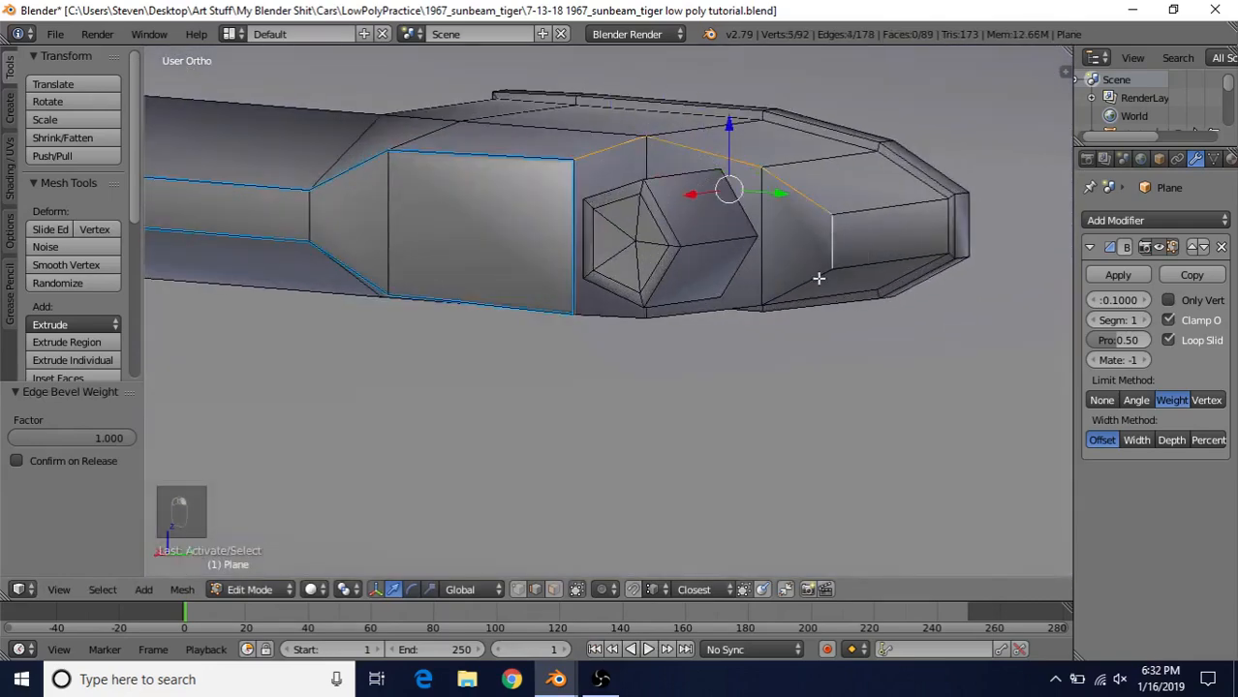
middle_drag(819, 279, 920, 170)
shift+right_click(906, 161)
shift+right_click(824, 184)
shift+right_click(730, 177)
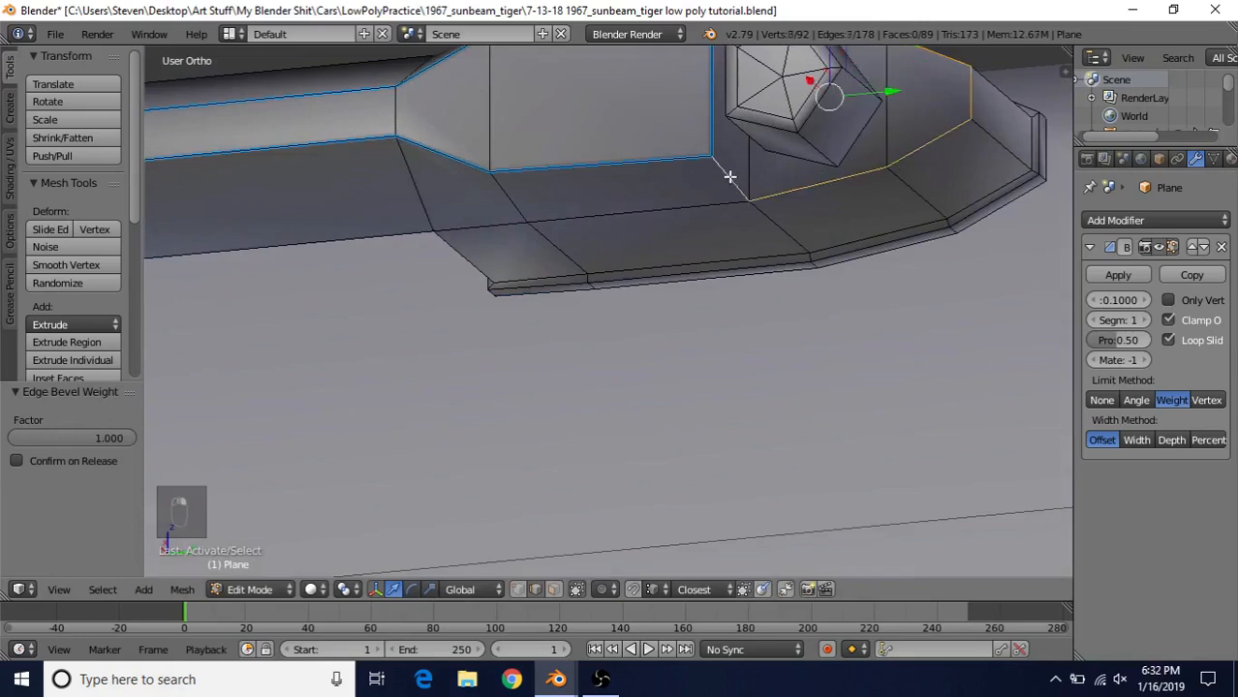
key(ctrl+e)
click(721, 178)
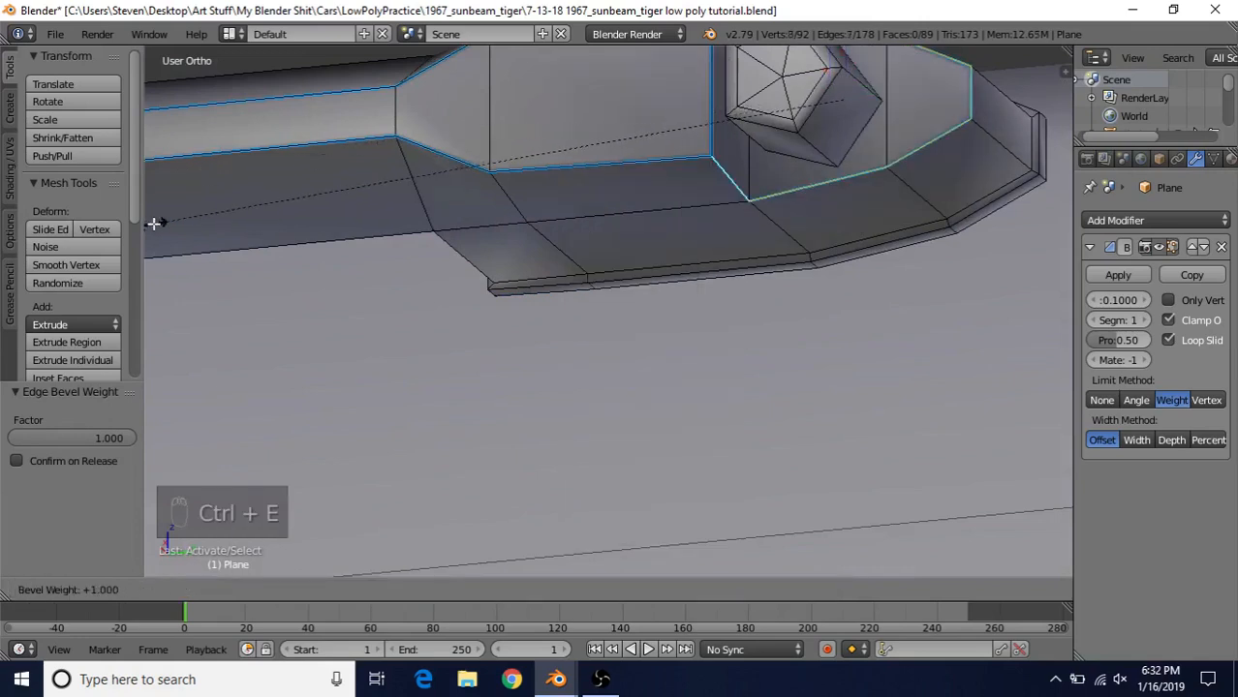
click(156, 232)
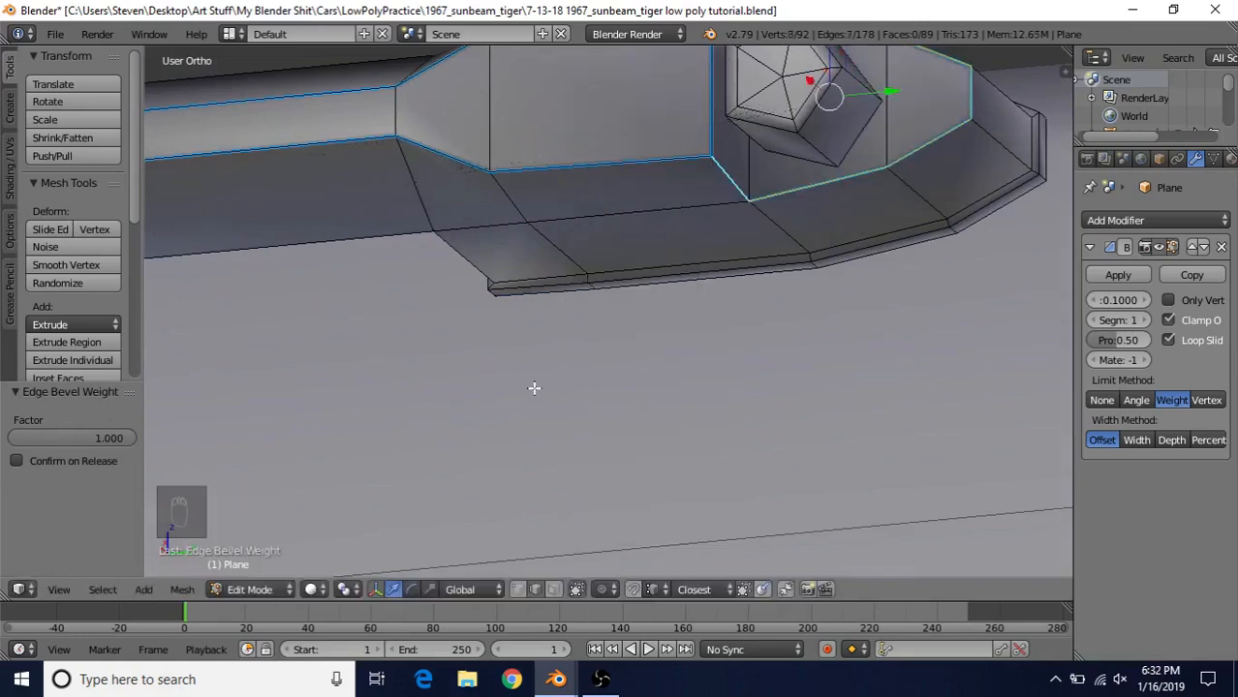
Select the inner edges running under the grip and around both mounts' facing sides, and set their bevel weight to 1.
scroll(534, 388, down, 4)
middle_drag(533, 387, 577, 373)
right_click(414, 351)
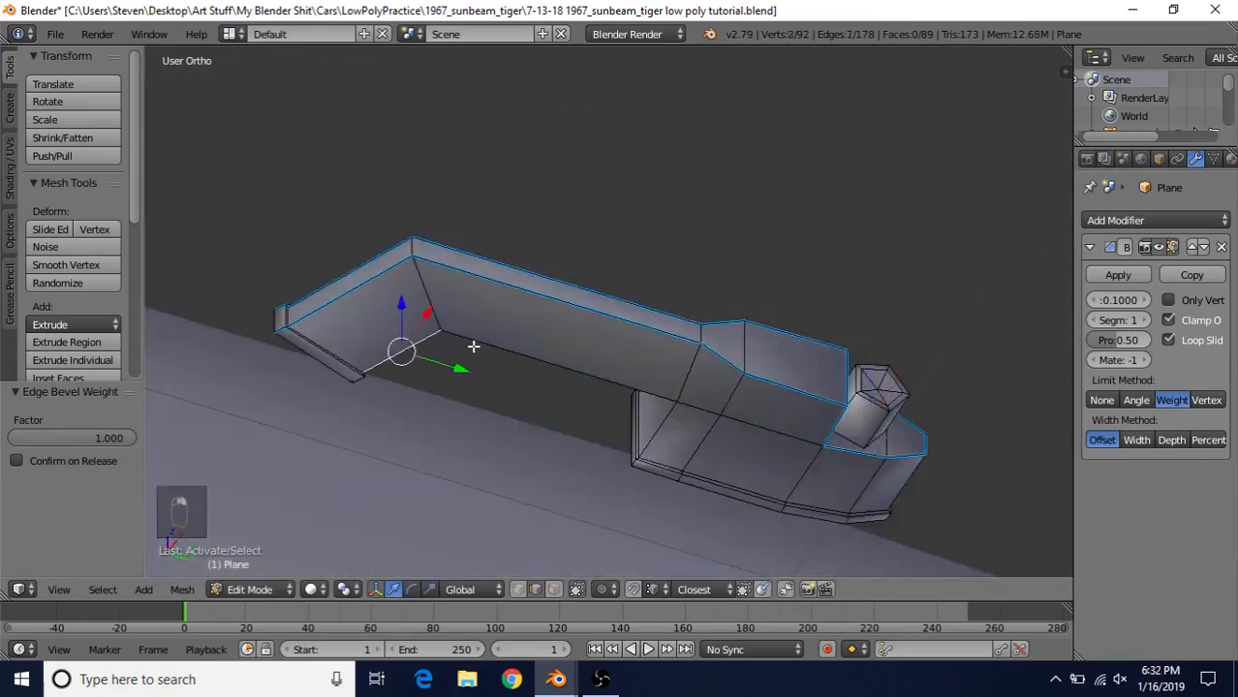
shift+right_click(480, 346)
shift+right_click(649, 421)
middle_drag(601, 438, 813, 70)
shift+right_click(587, 288)
shift+right_click(643, 343)
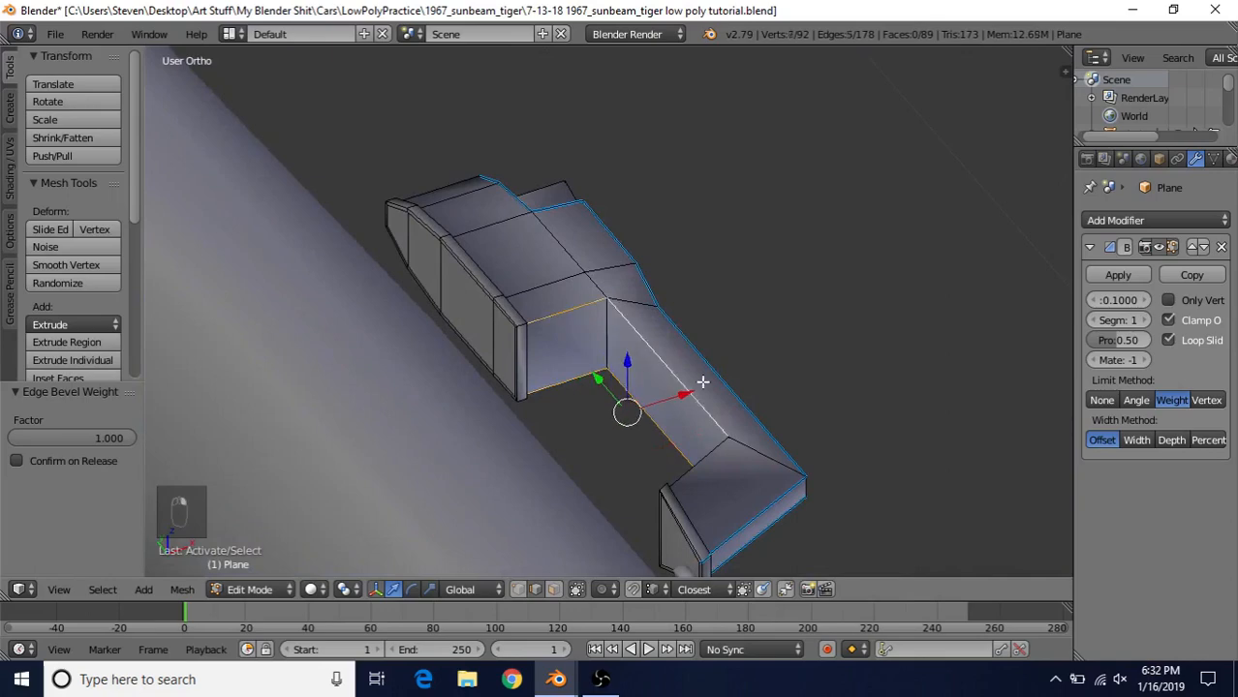
shift+right_click(708, 461)
middle_drag(708, 461, 586, 348)
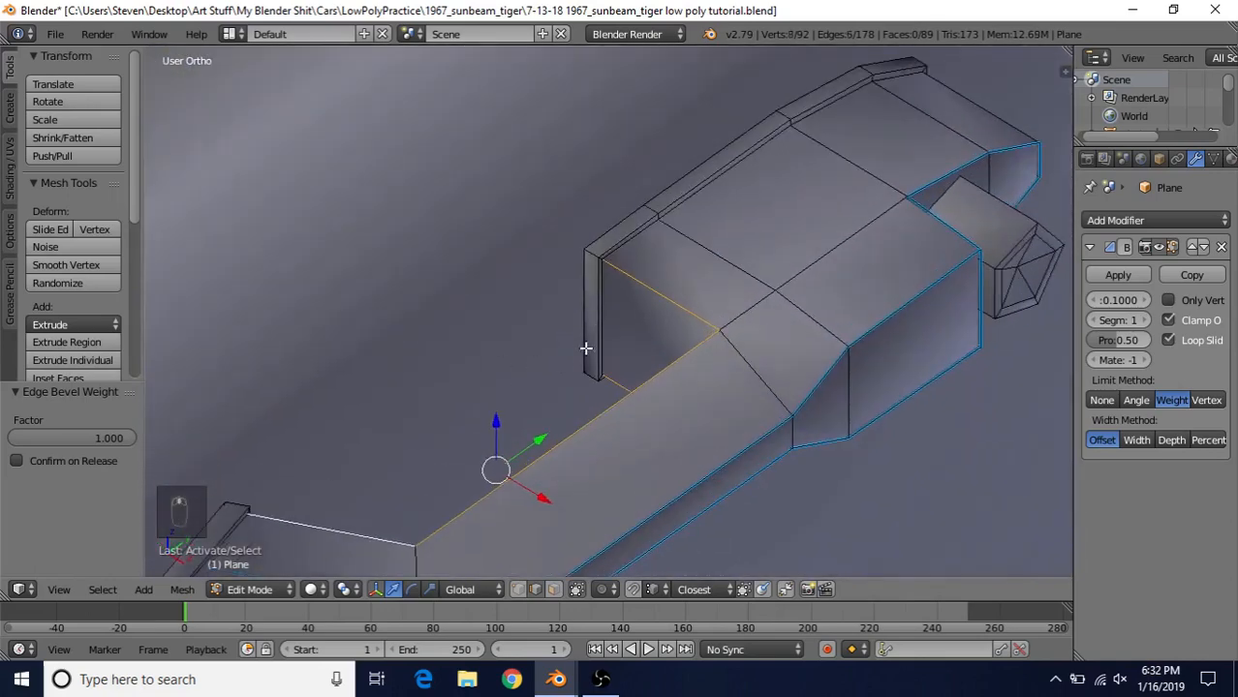
shift+right_click(599, 290)
scroll(454, 343, up, 3)
middle_drag(377, 353, 380, 196)
shift+right_click(380, 196)
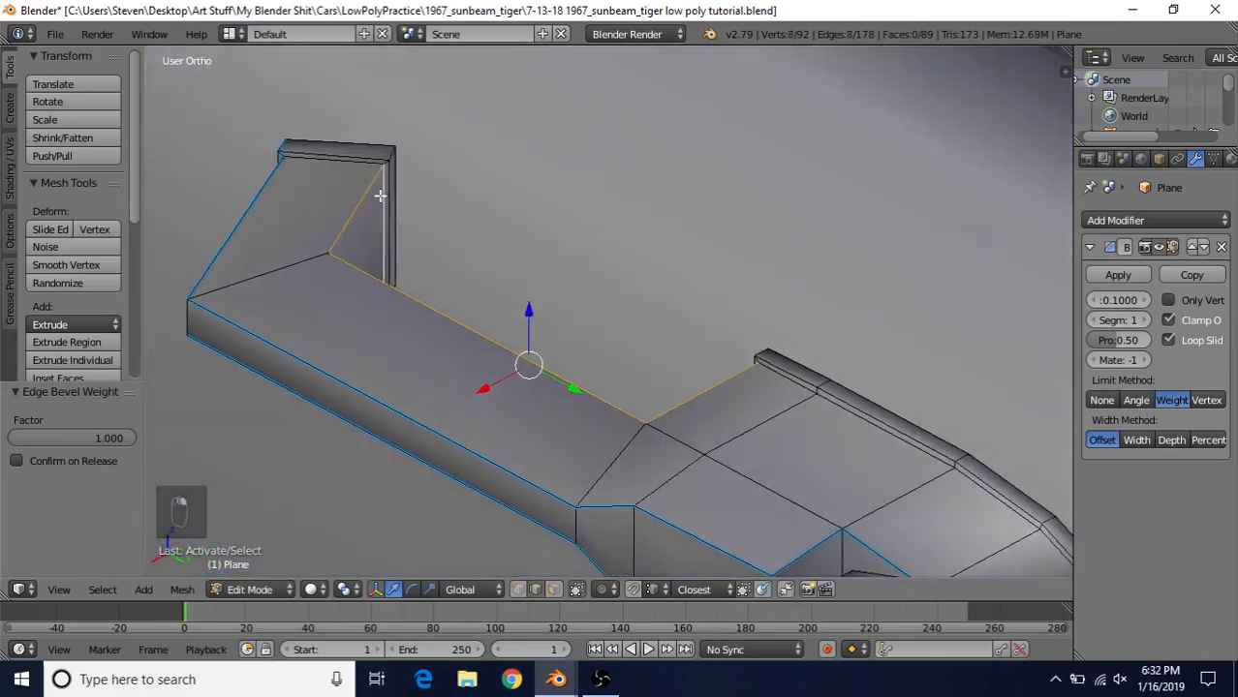
key(ctrl+e)
click(499, 195)
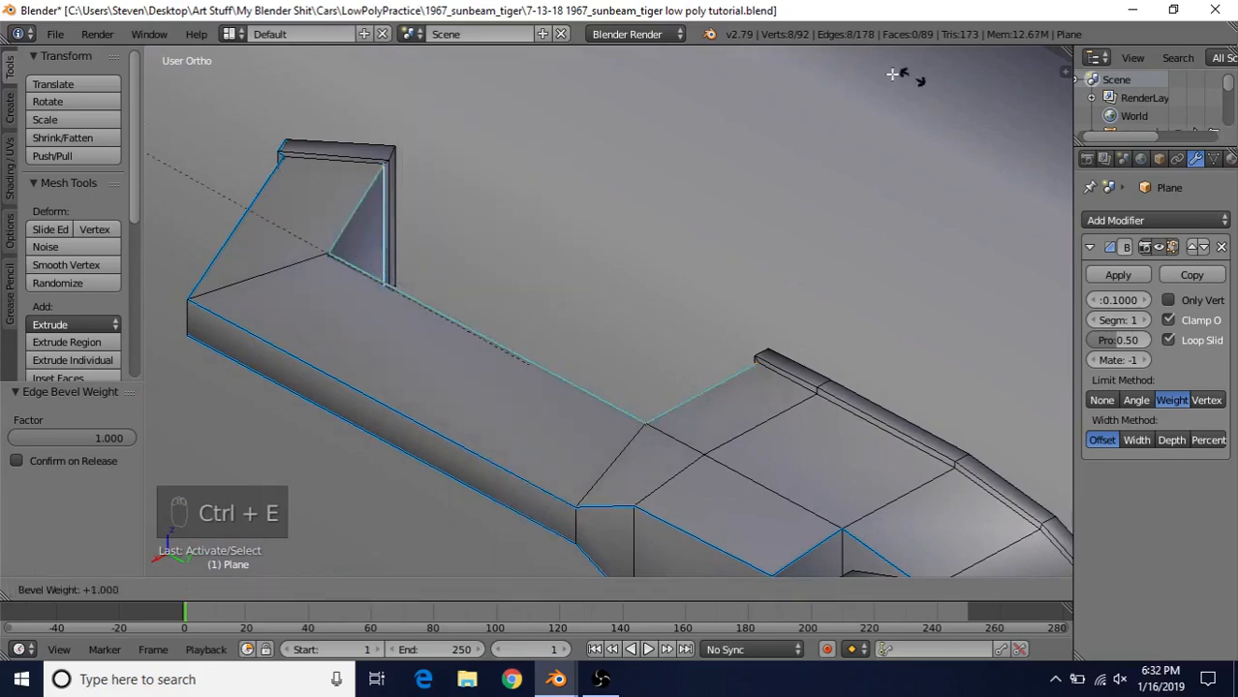
click(663, 103)
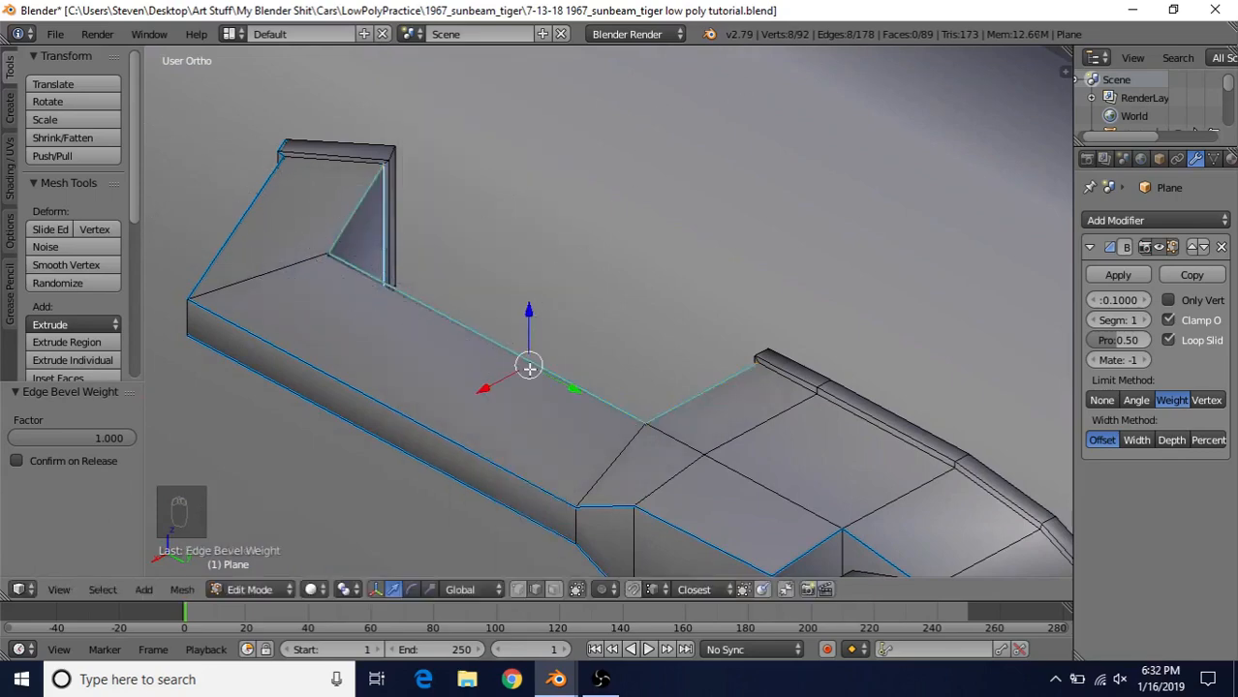
Select the flange edge loops on both door-side mounts and give them a bevel weight of 0.045.
alt+right_click(341, 155)
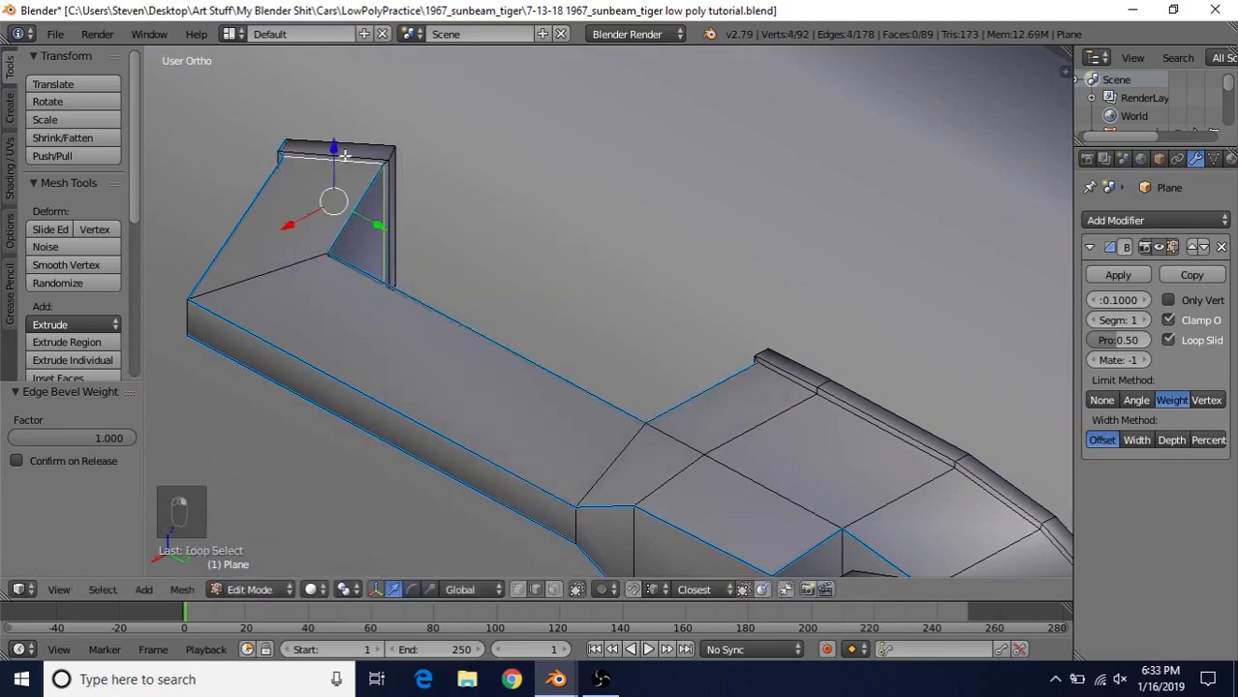
alt+shift+right_click(857, 407)
alt+shift+right_click(847, 401)
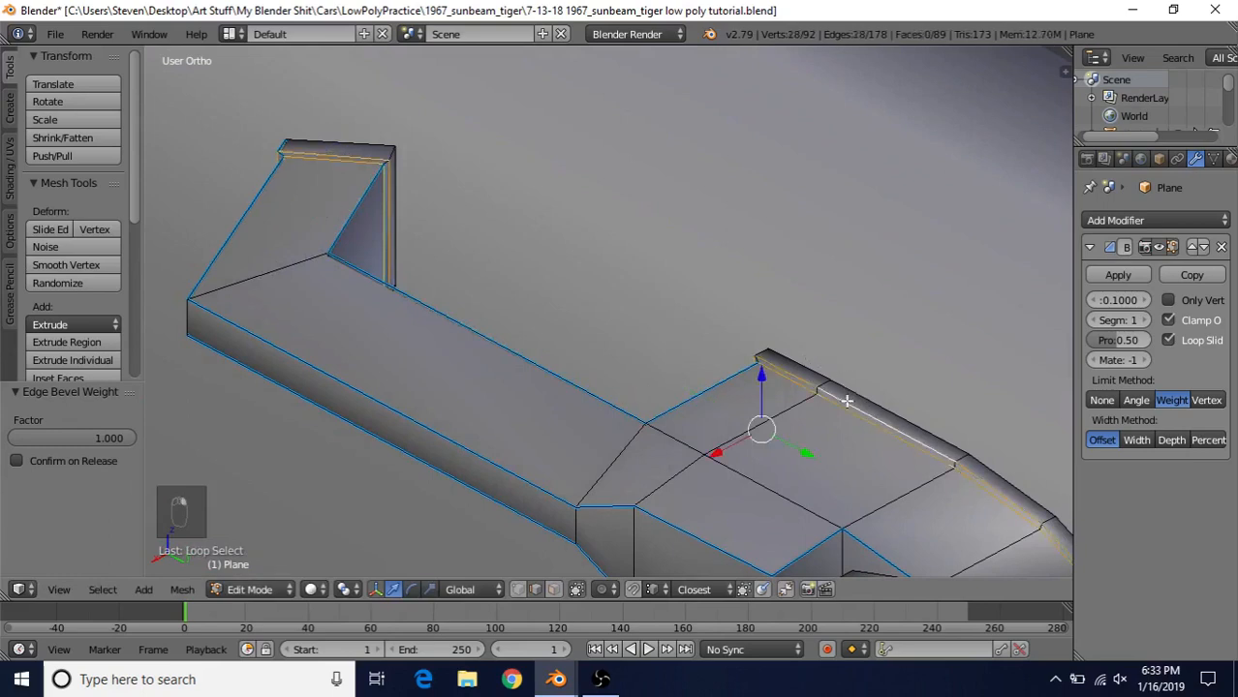
alt+shift+click(366, 142)
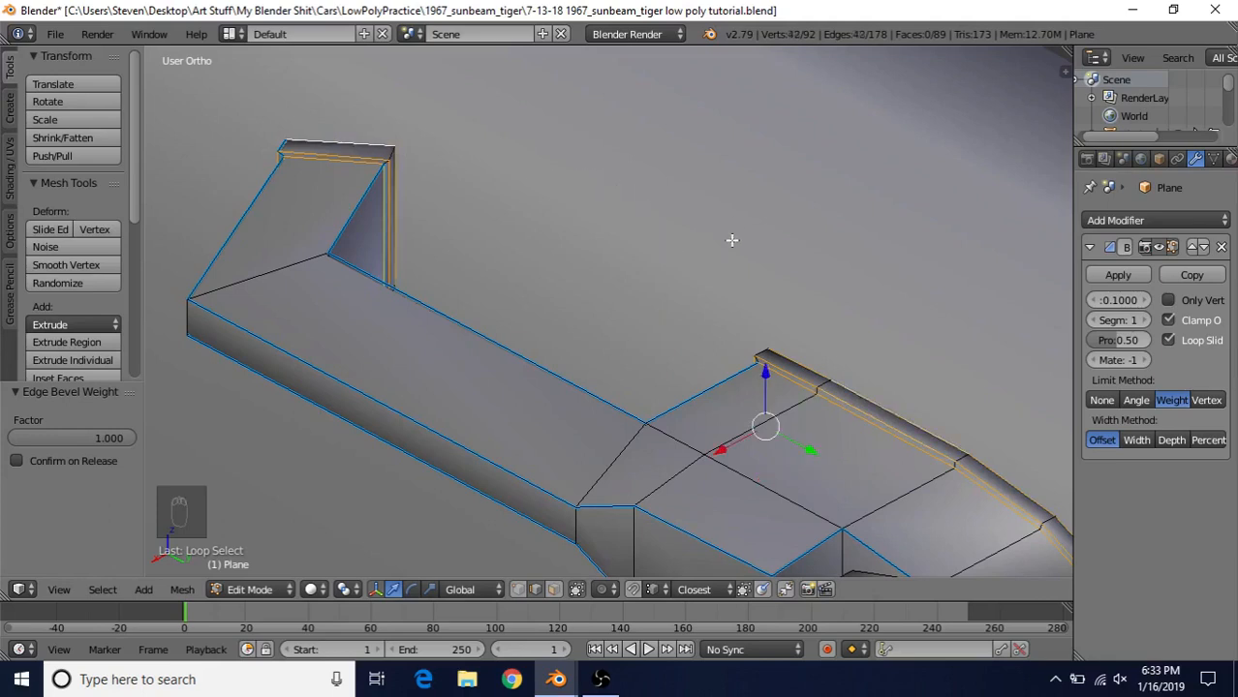
key(ctrl+e)
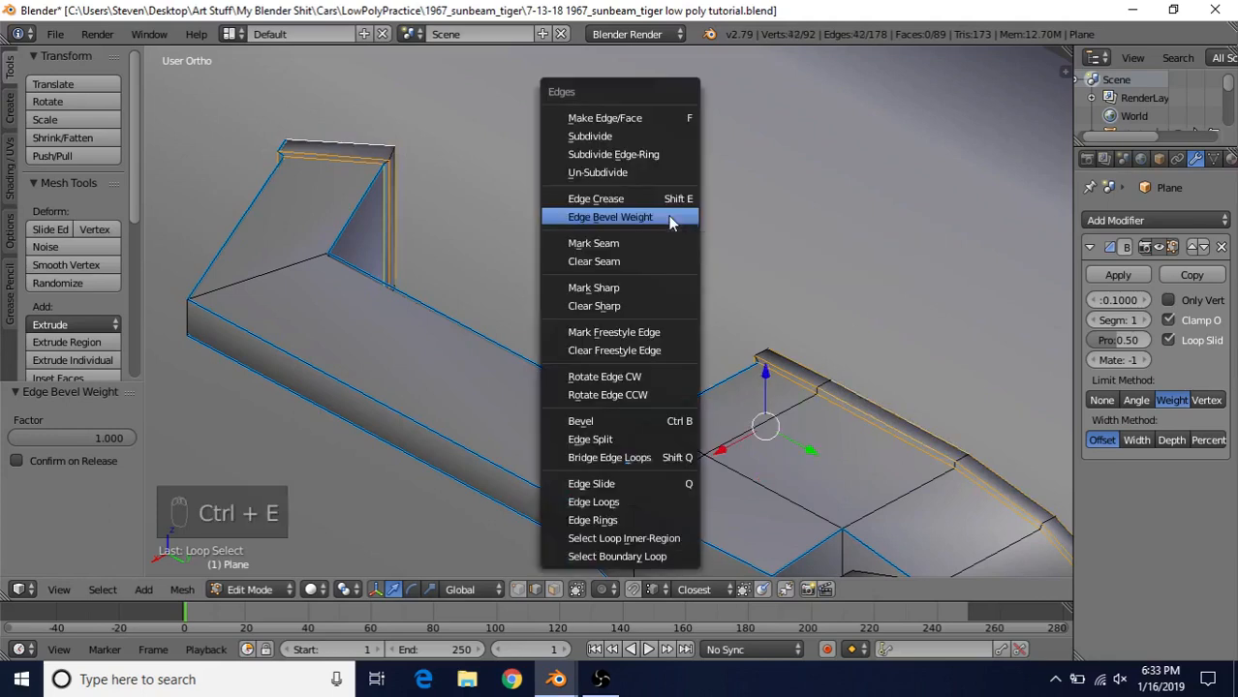
click(670, 221)
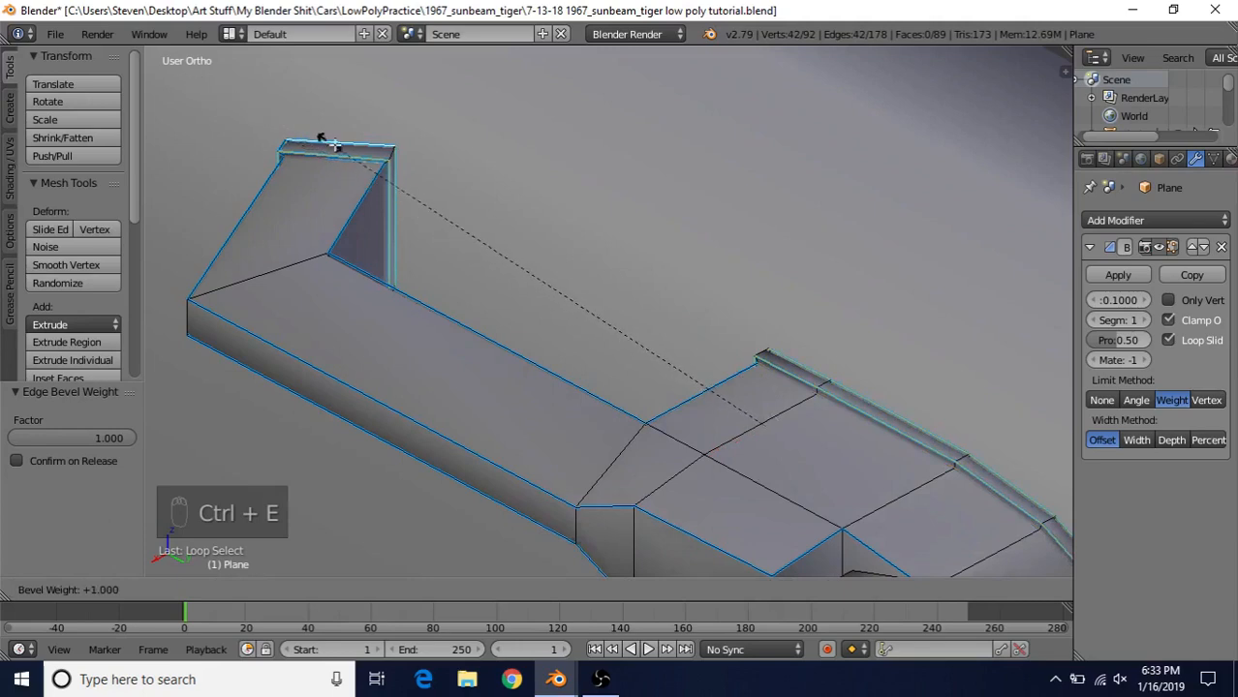
click(578, 272)
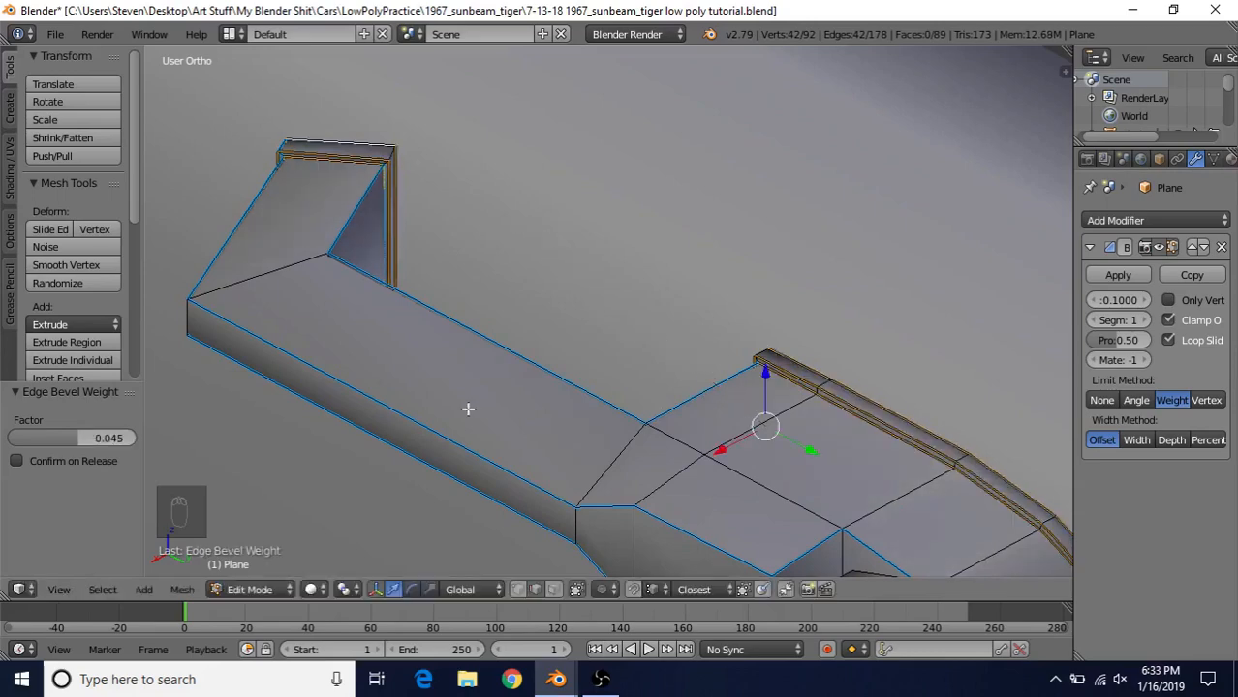
Select the outer and inner edge loops on the lock cylinder's end face and give them a bevel weight of 0.453.
scroll(642, 283, down, 1)
shift+middle_drag(642, 283, 509, 117)
scroll(607, 354, up, 2)
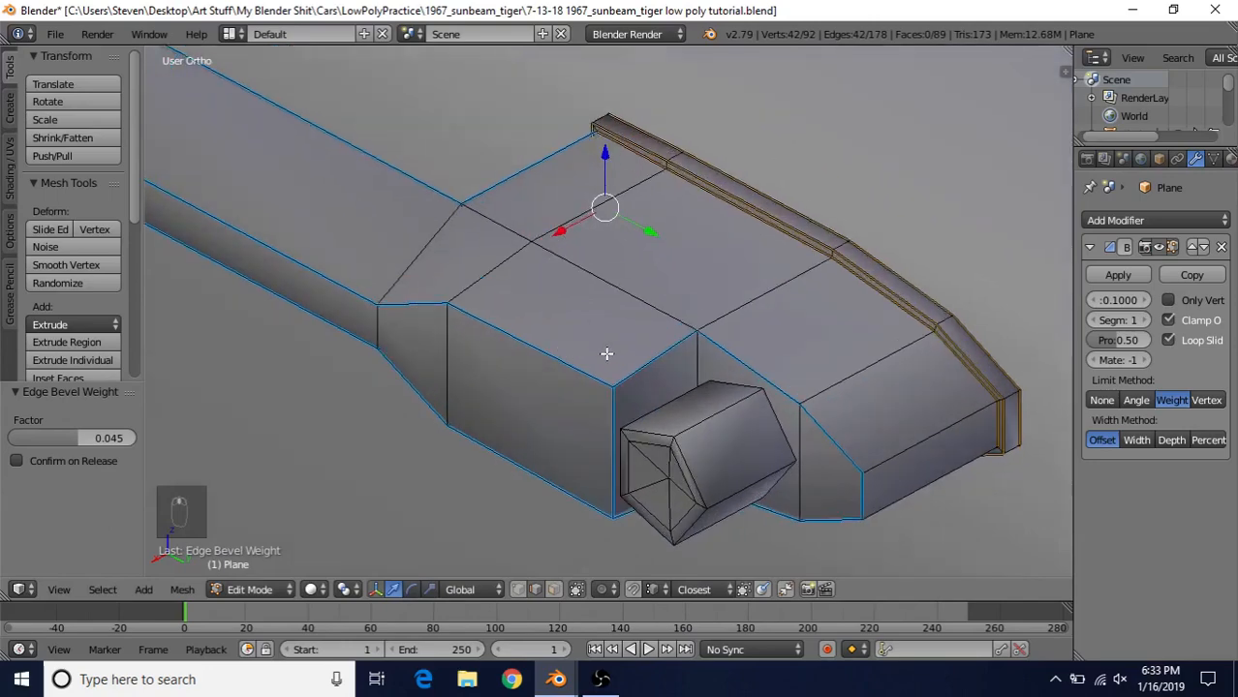
shift+middle_drag(588, 221, 588, 243)
alt+right_click(647, 456)
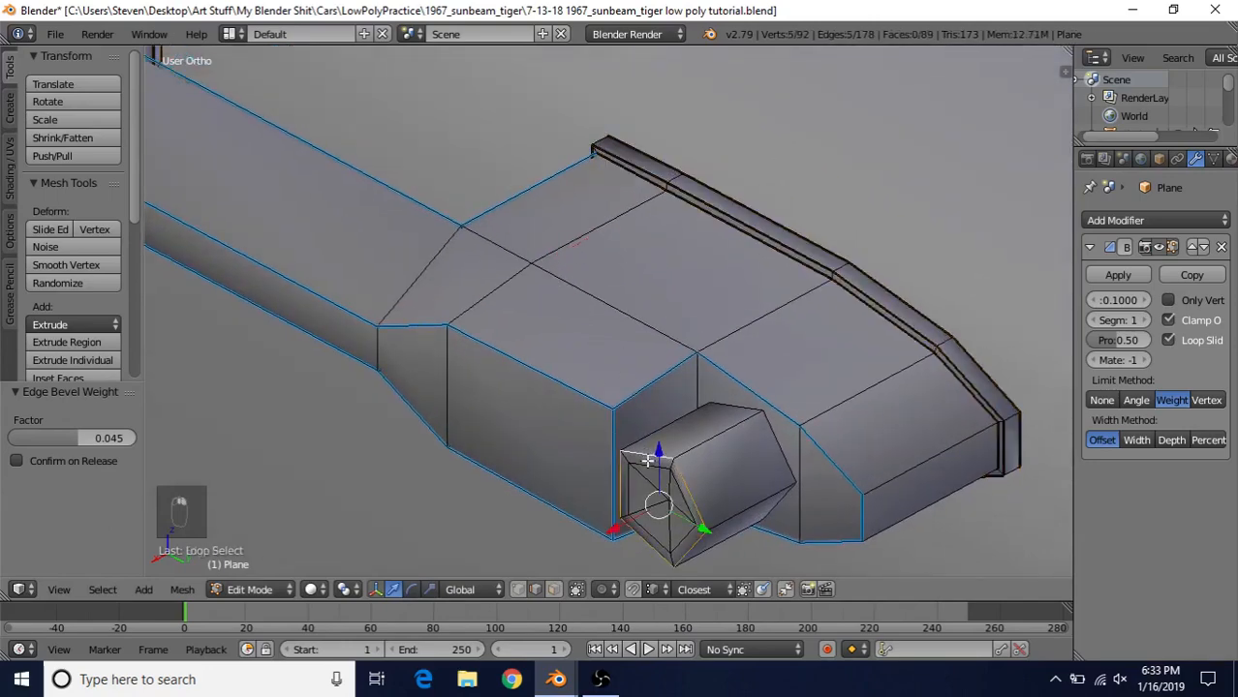
alt+shift+right_click(648, 468)
key(ctrl+e)
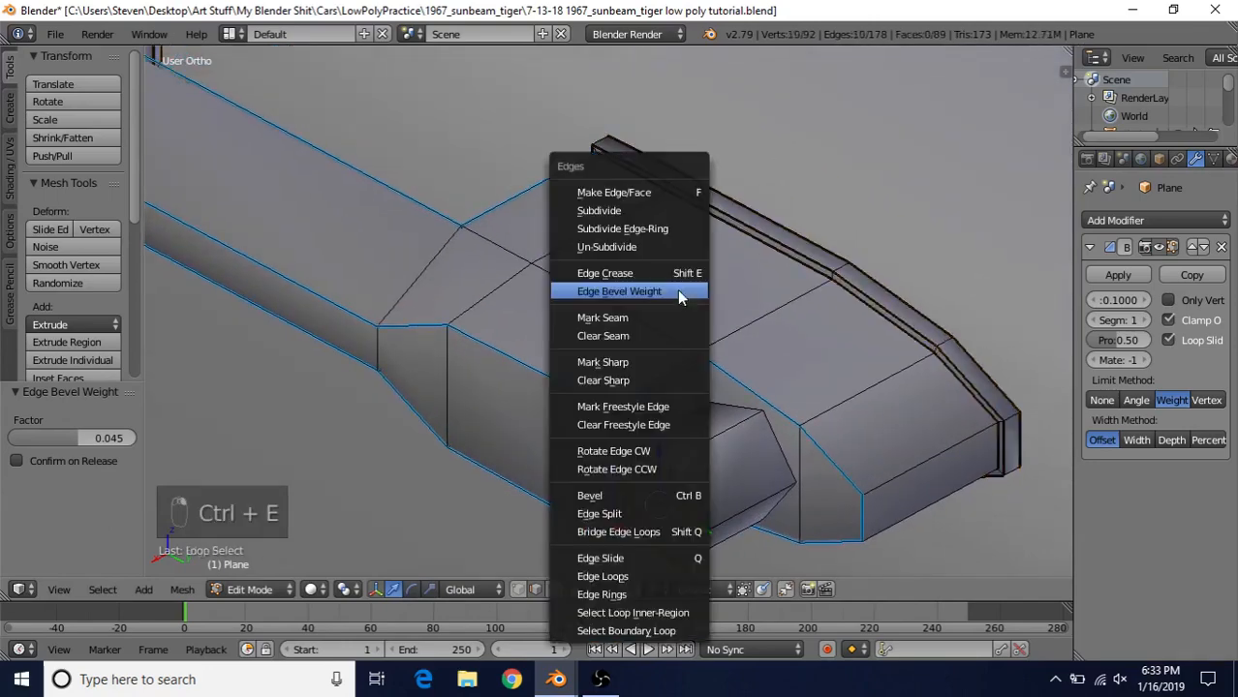
click(677, 290)
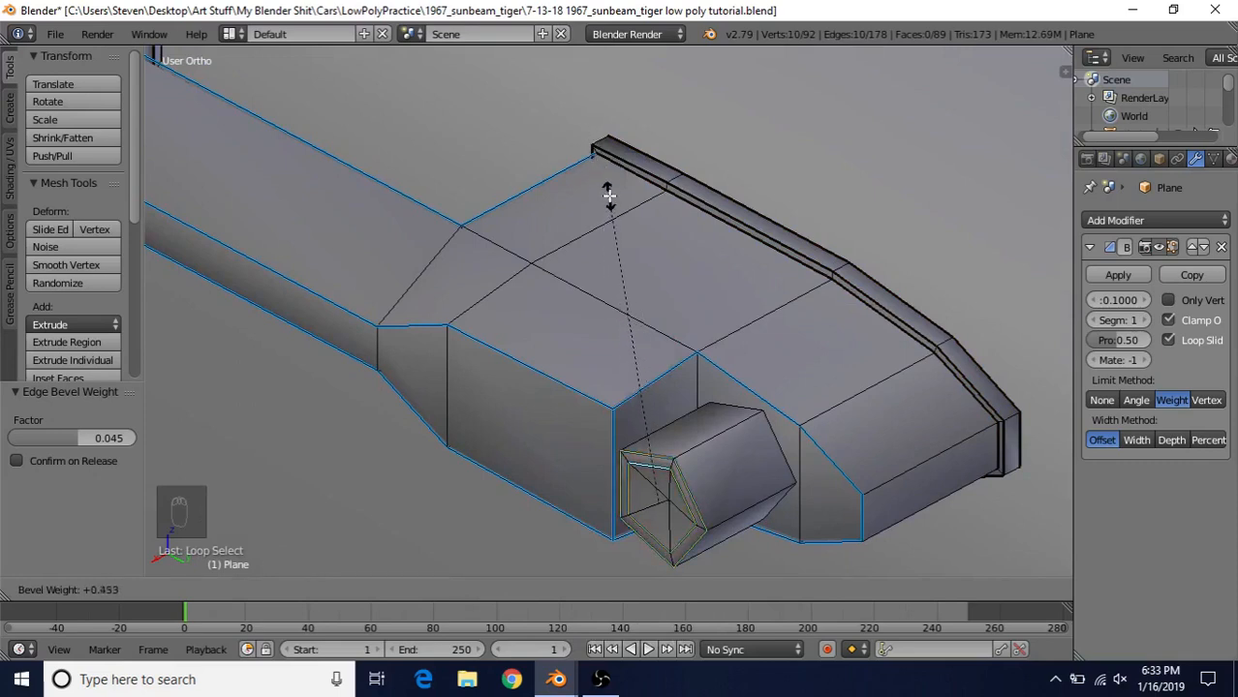
click(609, 195)
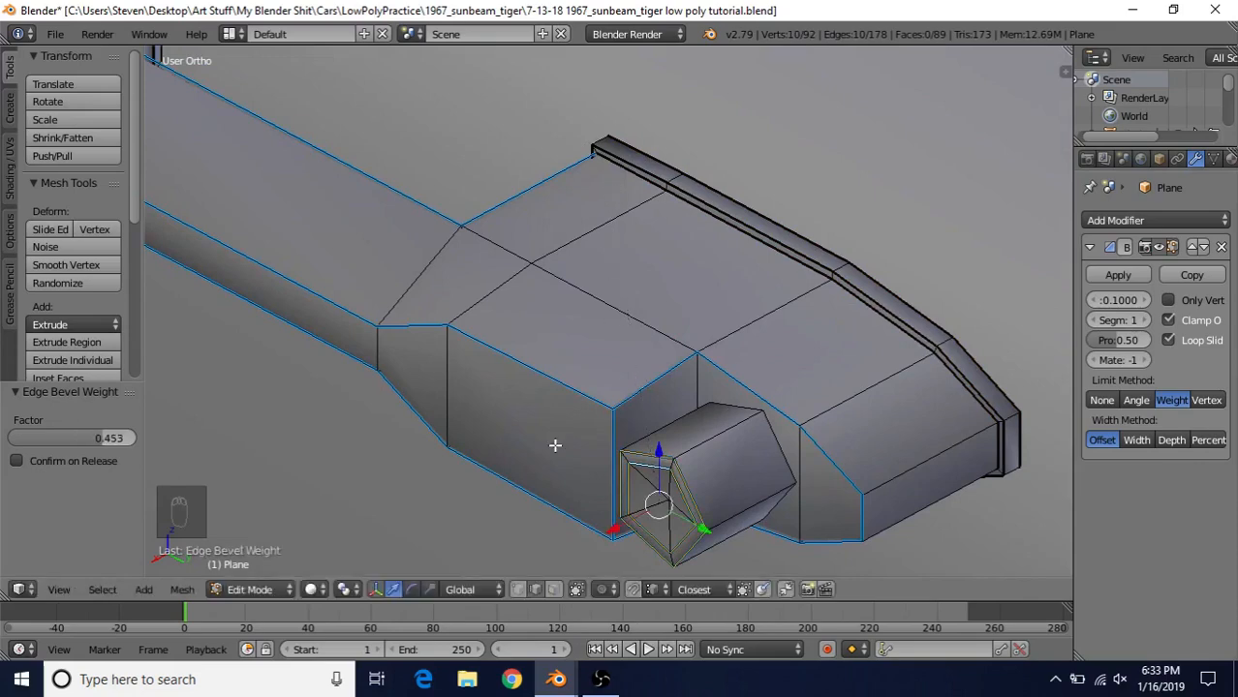
Select the whole handle mesh and scale it down to about 0.52, followed by a further scaling of 0.831.
key(Tab)
scroll(760, 258, up, 3)
key(Tab)
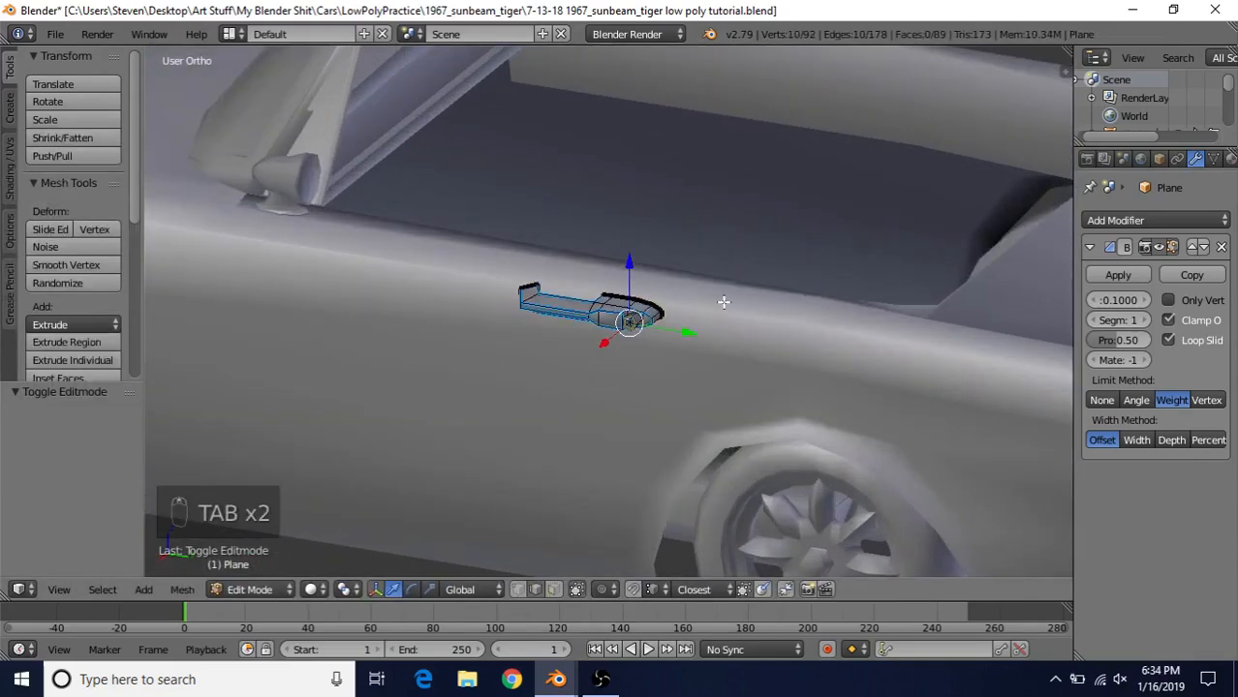
key(a)
key(a)
key(a)
key(a)
key(a)
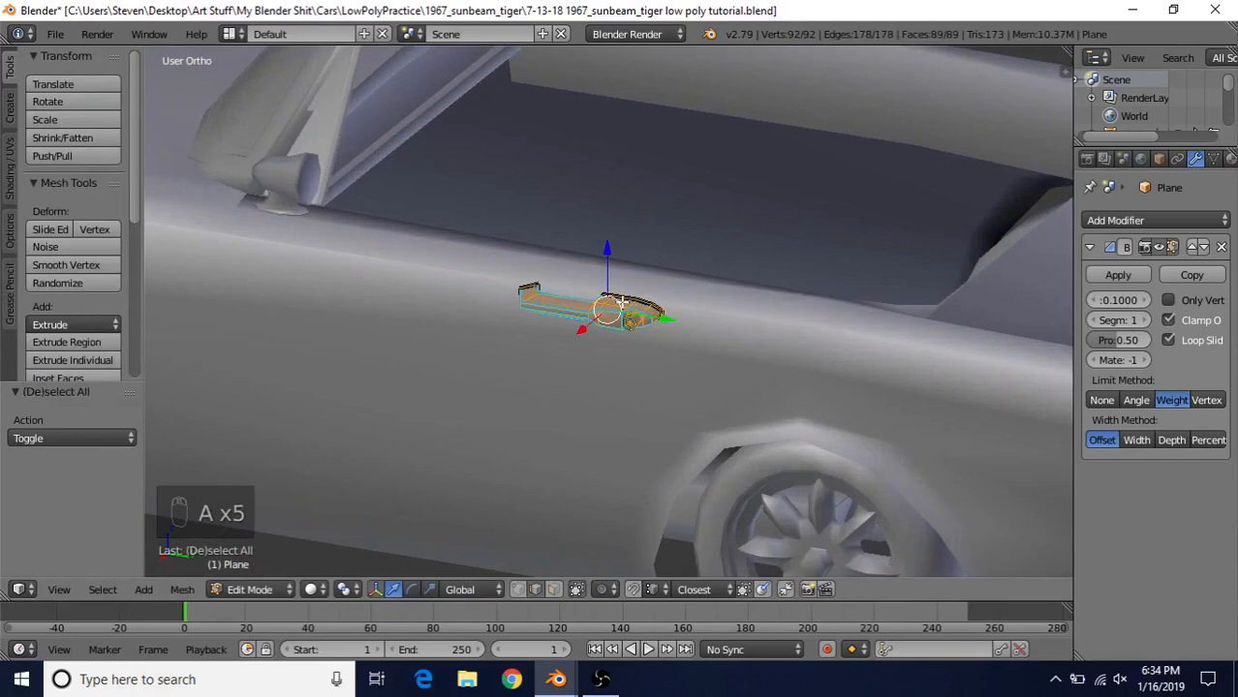
key(s)
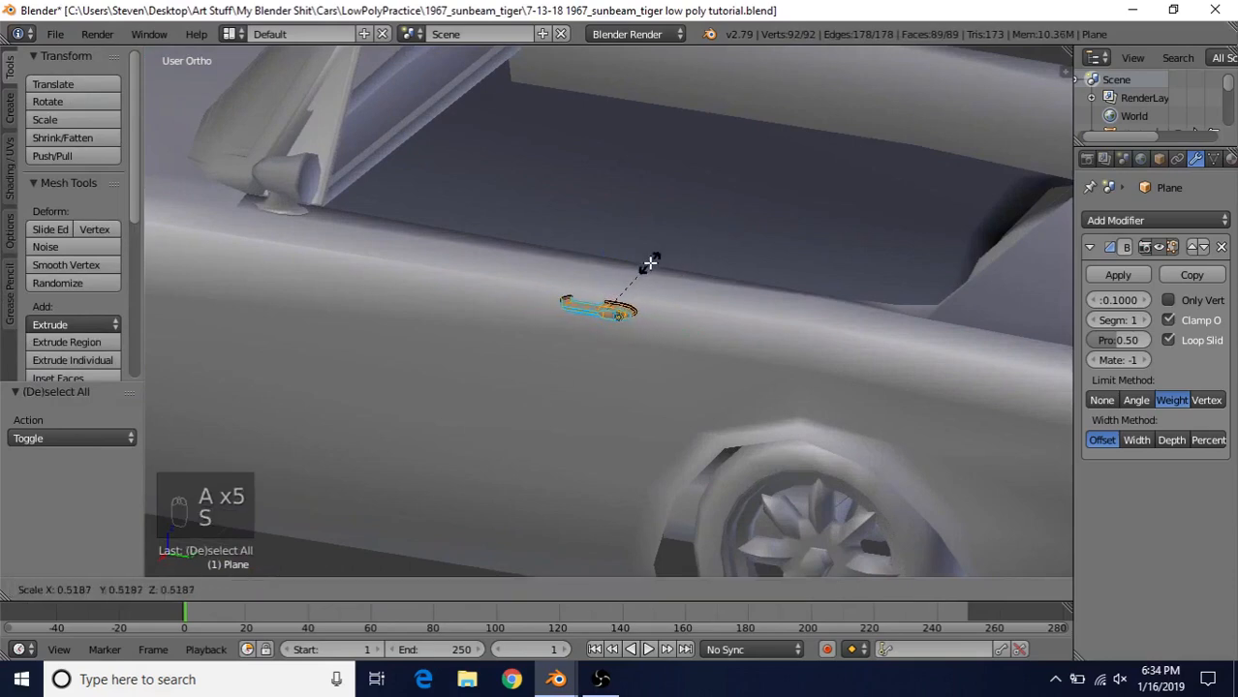
click(650, 263)
scroll(650, 262, up, 3)
key(s)
click(674, 205)
scroll(608, 265, up, 3)
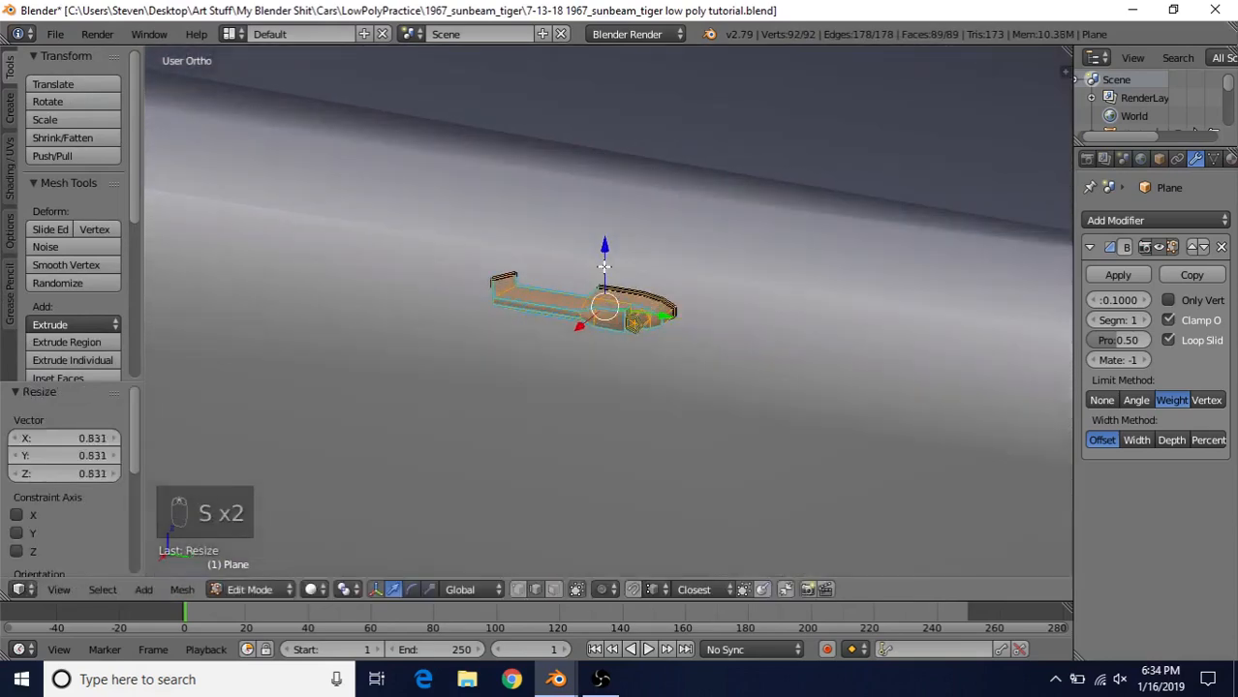
In vertex select mode, select all of the front mount's vertices through the mesh and move them forward along Y to lengthen the grip.
click(516, 589)
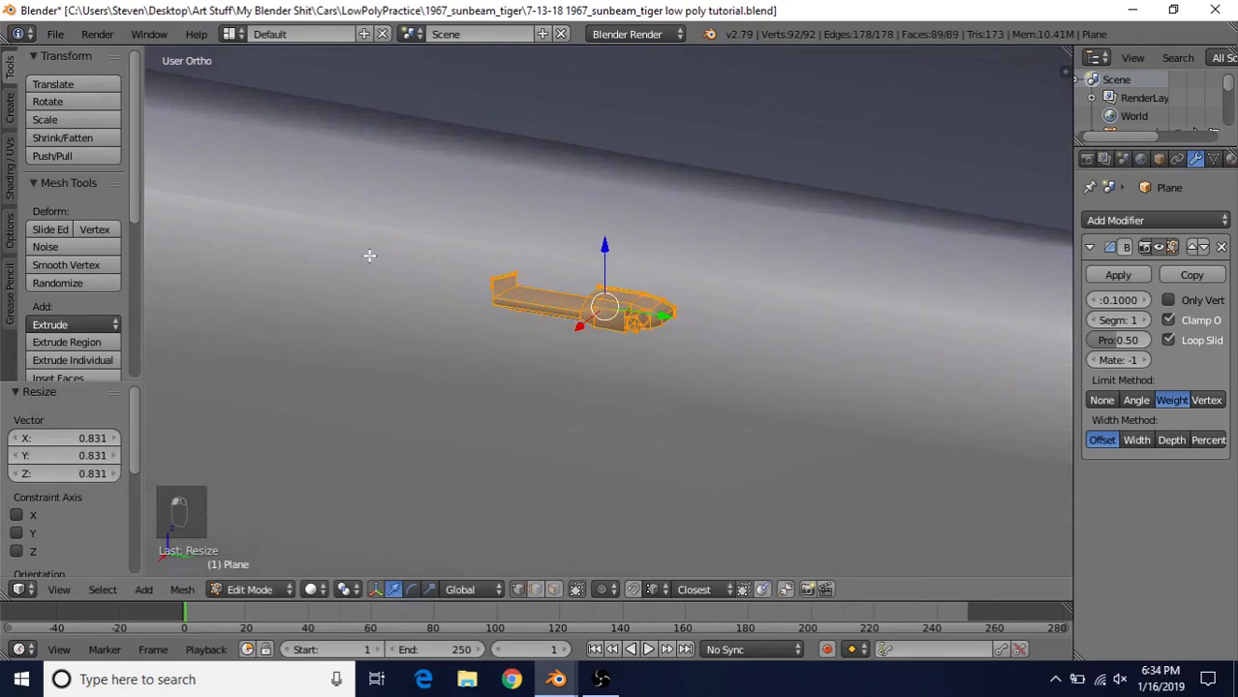
right_click(510, 271)
key(z)
key(b)
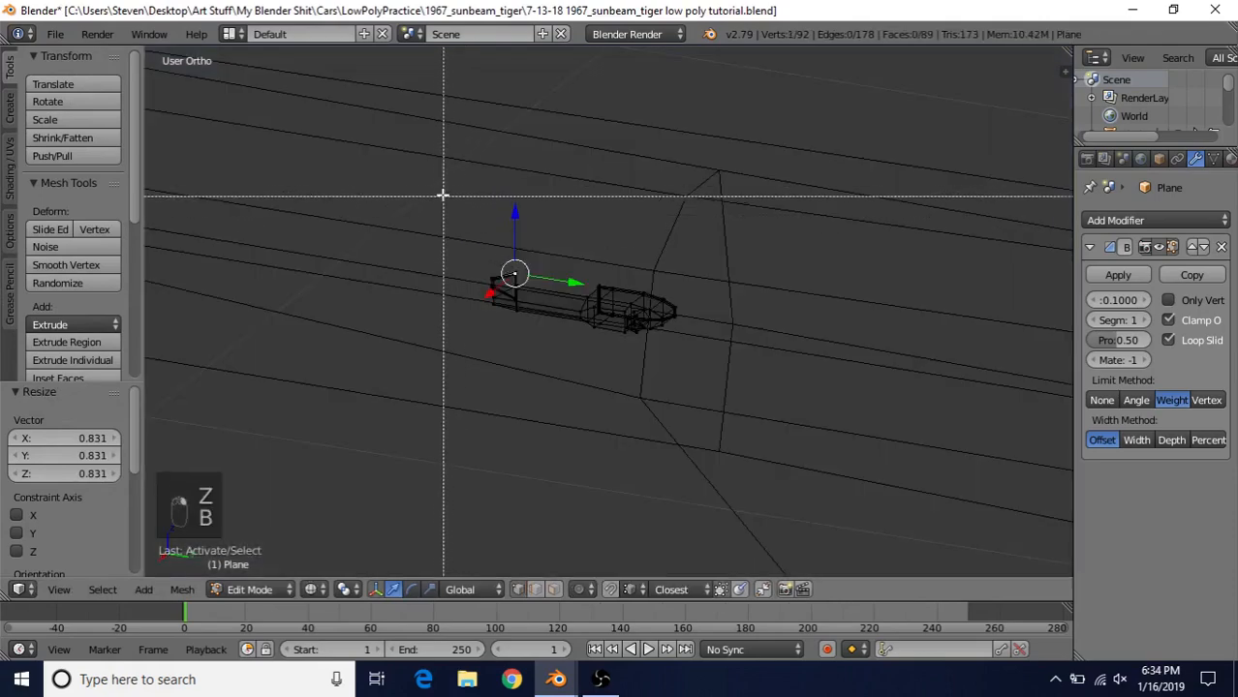
drag(434, 175, 537, 416)
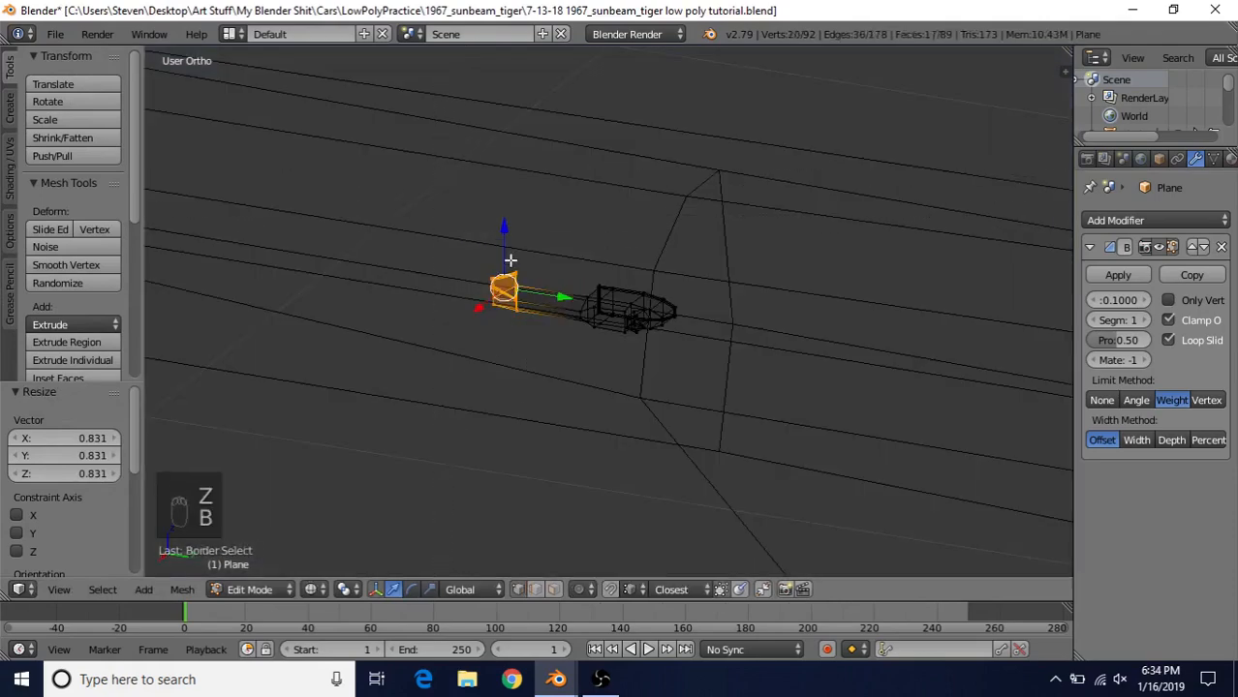
key(b)
drag(433, 199, 535, 409)
key(z)
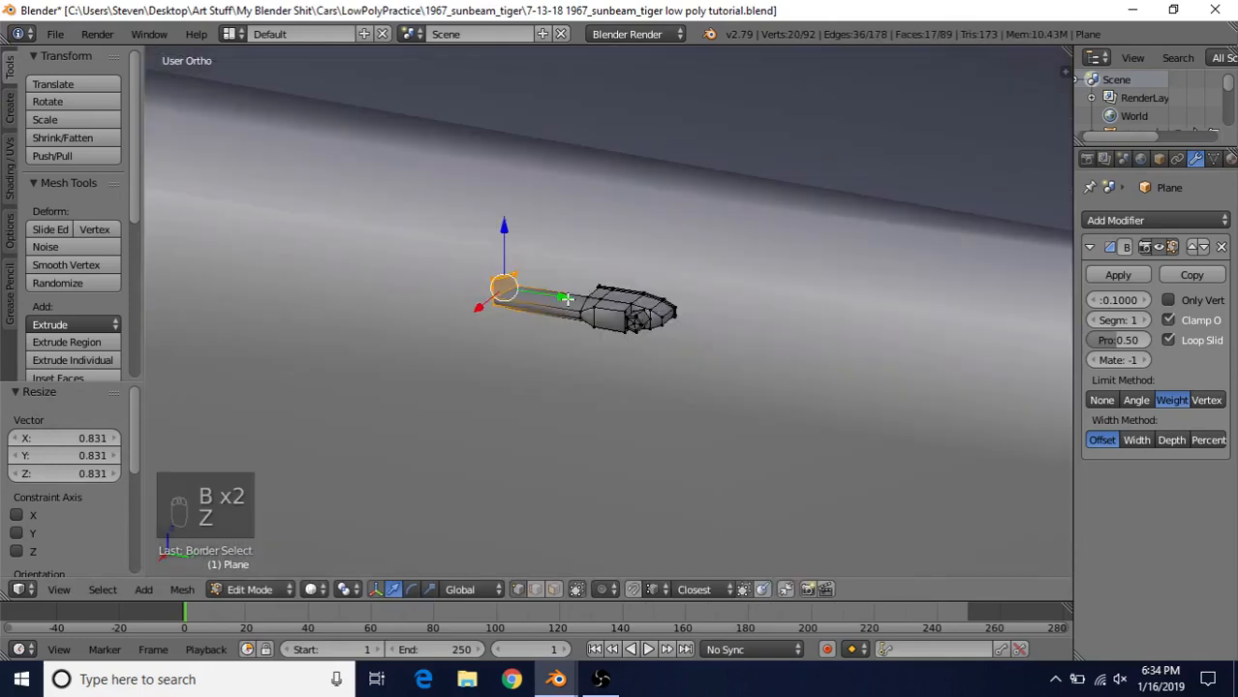
drag(566, 300, 535, 294)
Scale the whole handle mesh by 0.808 and readjust its overall size against the full car body.
key(a)
key(a)
key(a)
key(s)
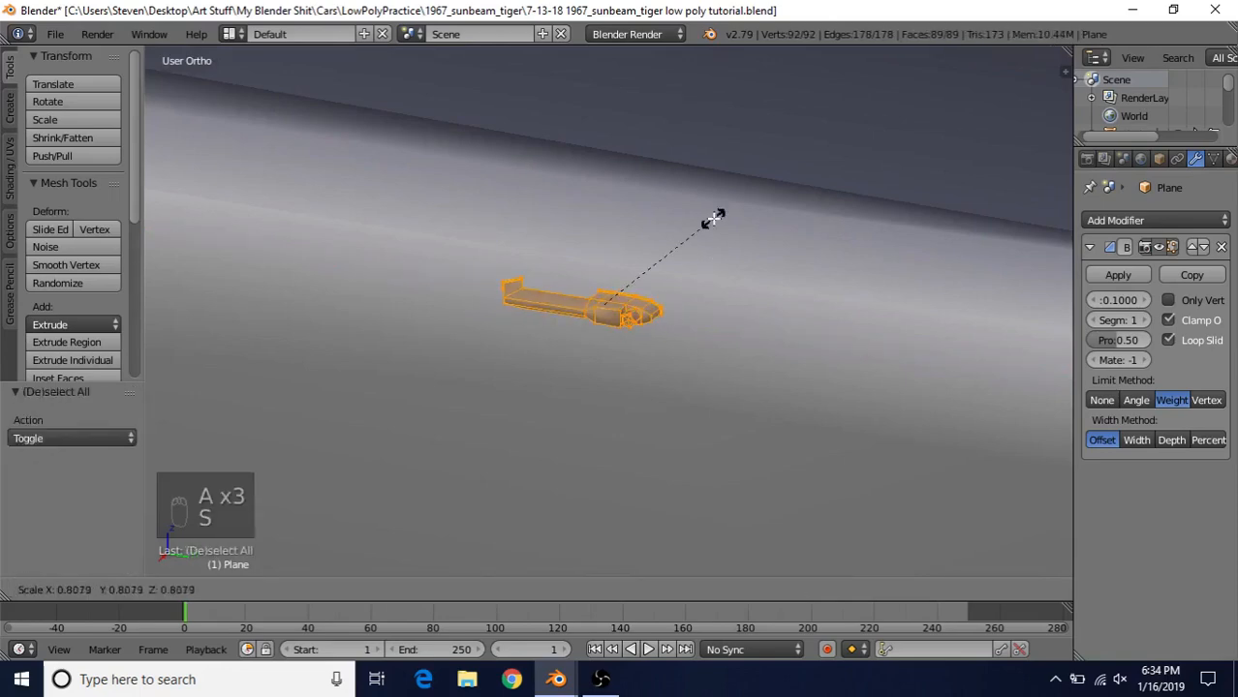
click(713, 220)
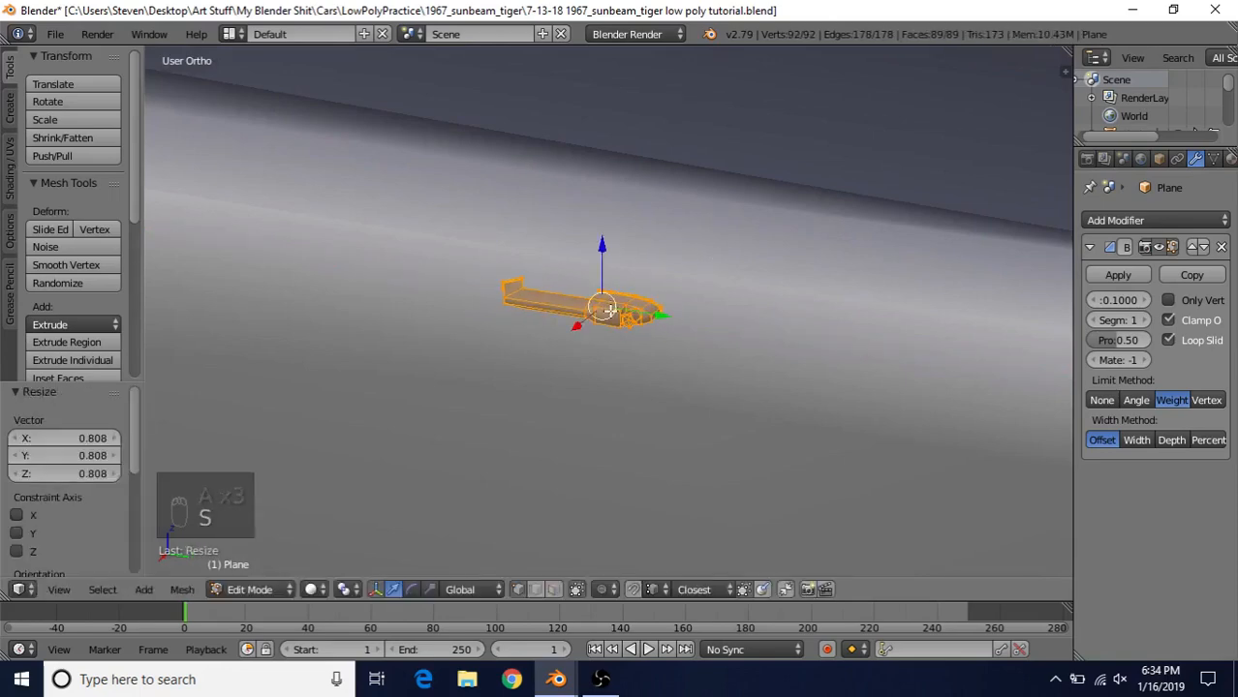
scroll(605, 312, down, 5)
key(Tab)
scroll(607, 314, down, 3)
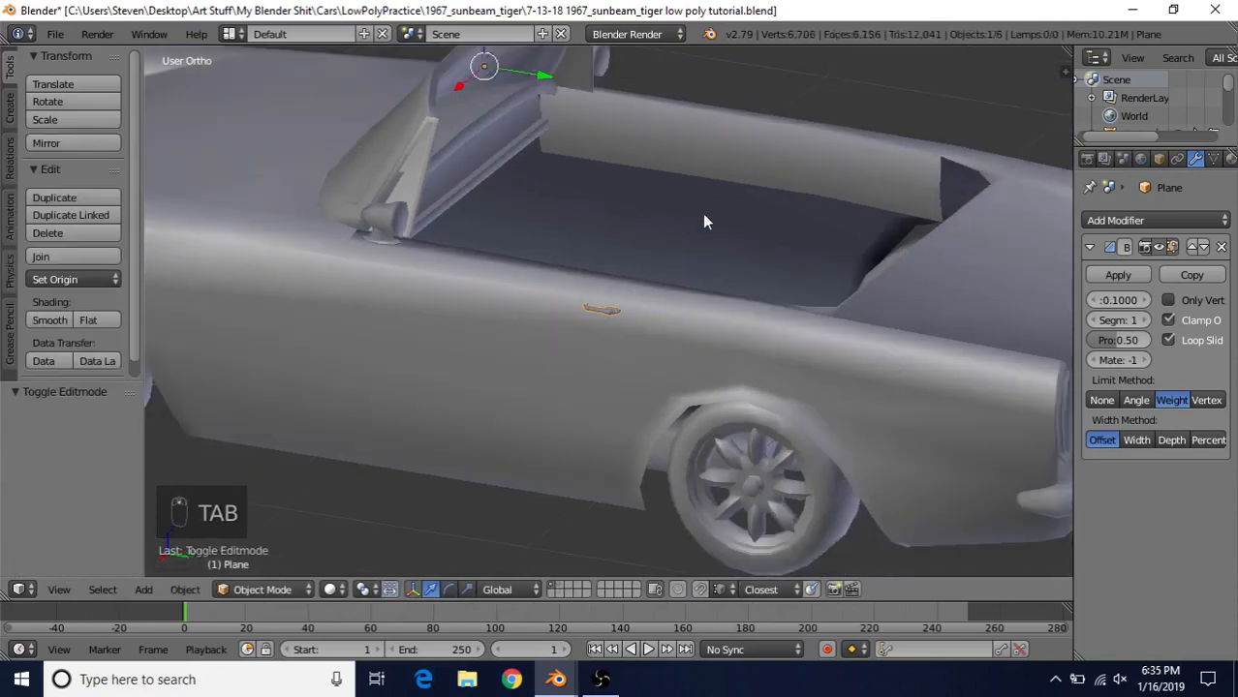
key(Tab)
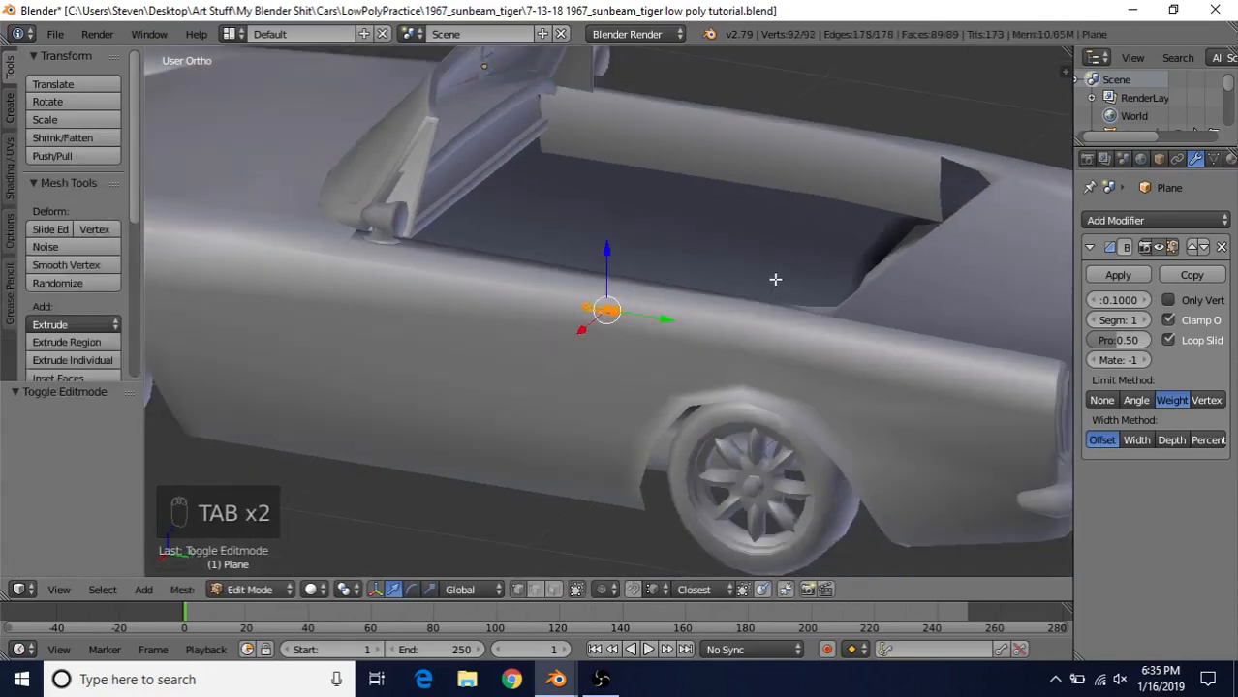
key(s)
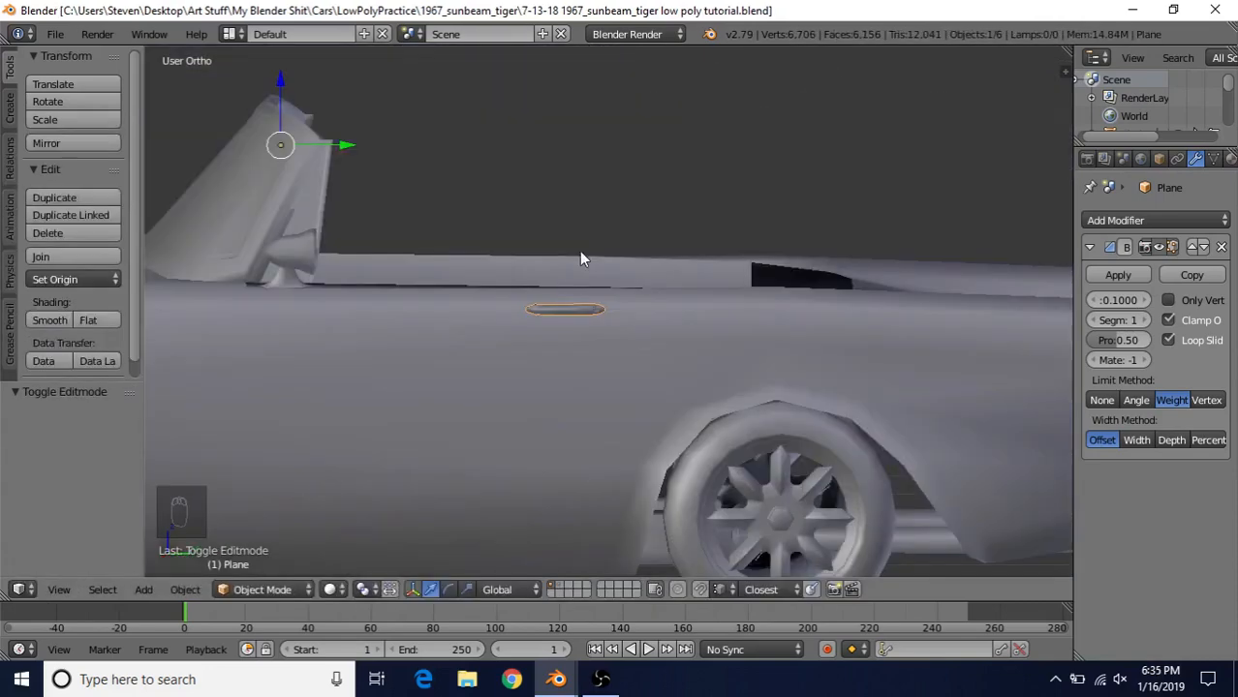
In the wireframe right view, move the whole handle mesh 0.001 along Y to line it up with the blueprint's handle.
key(KP_3)
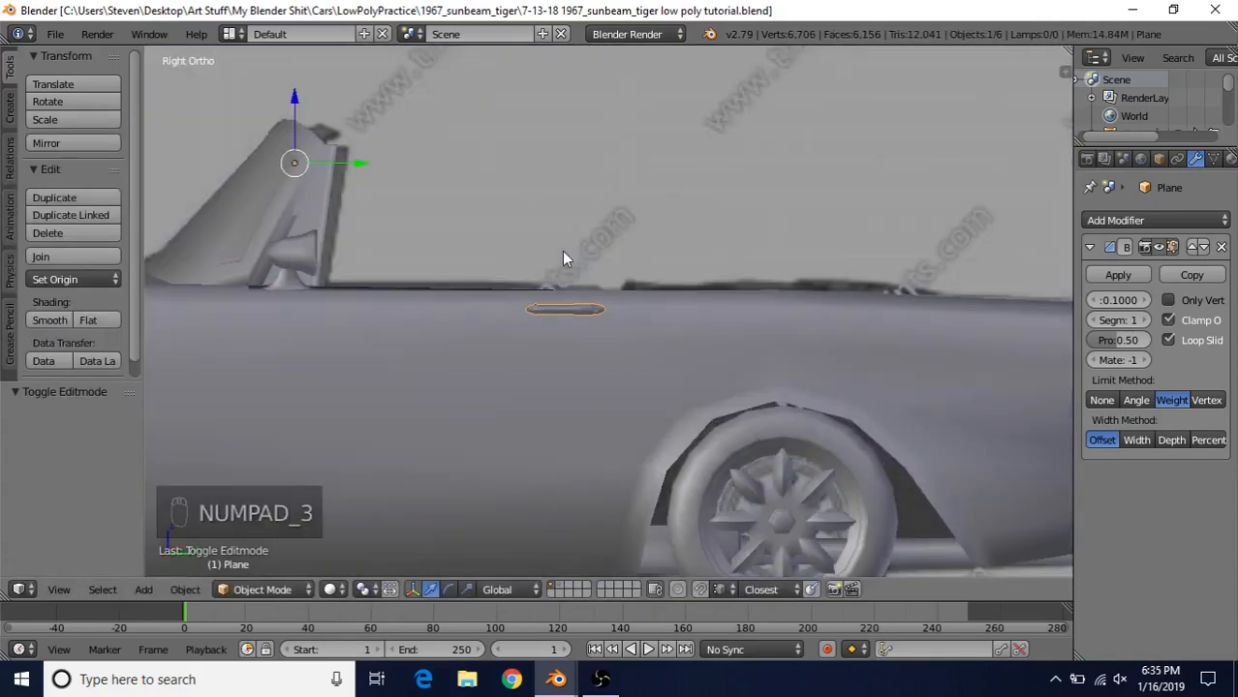
key(Tab)
scroll(548, 276, up, 1)
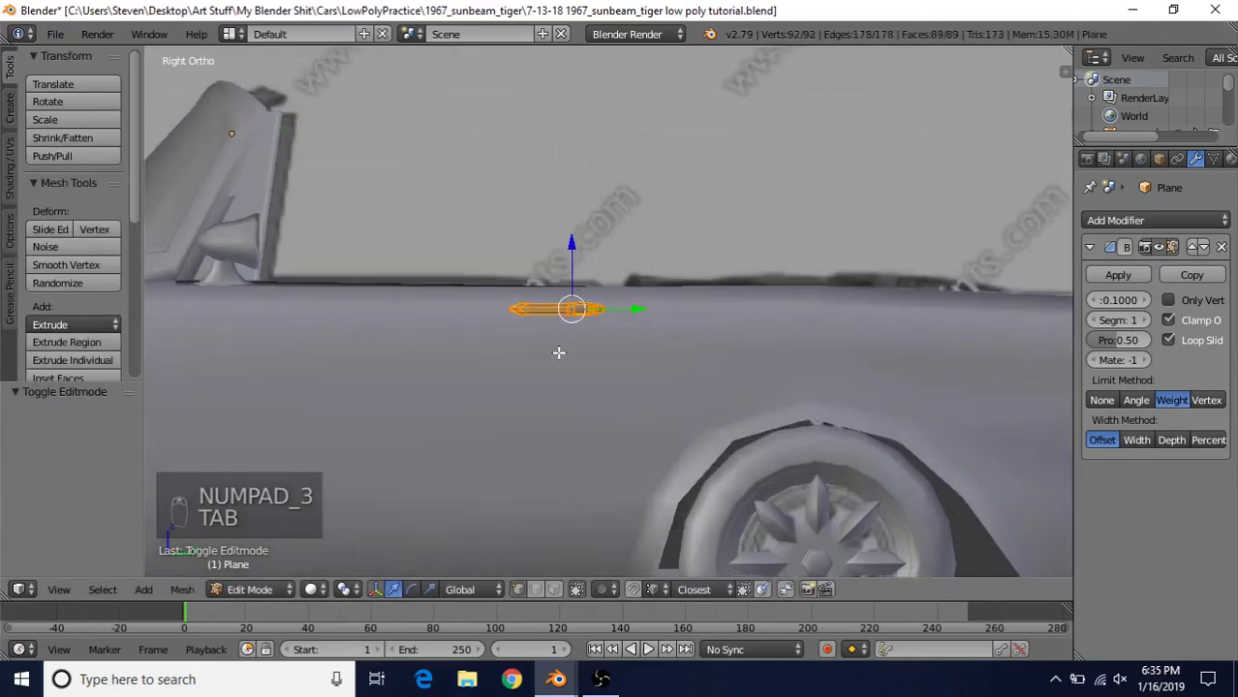
key(z)
scroll(559, 349, up, 1)
scroll(559, 331, up, 1)
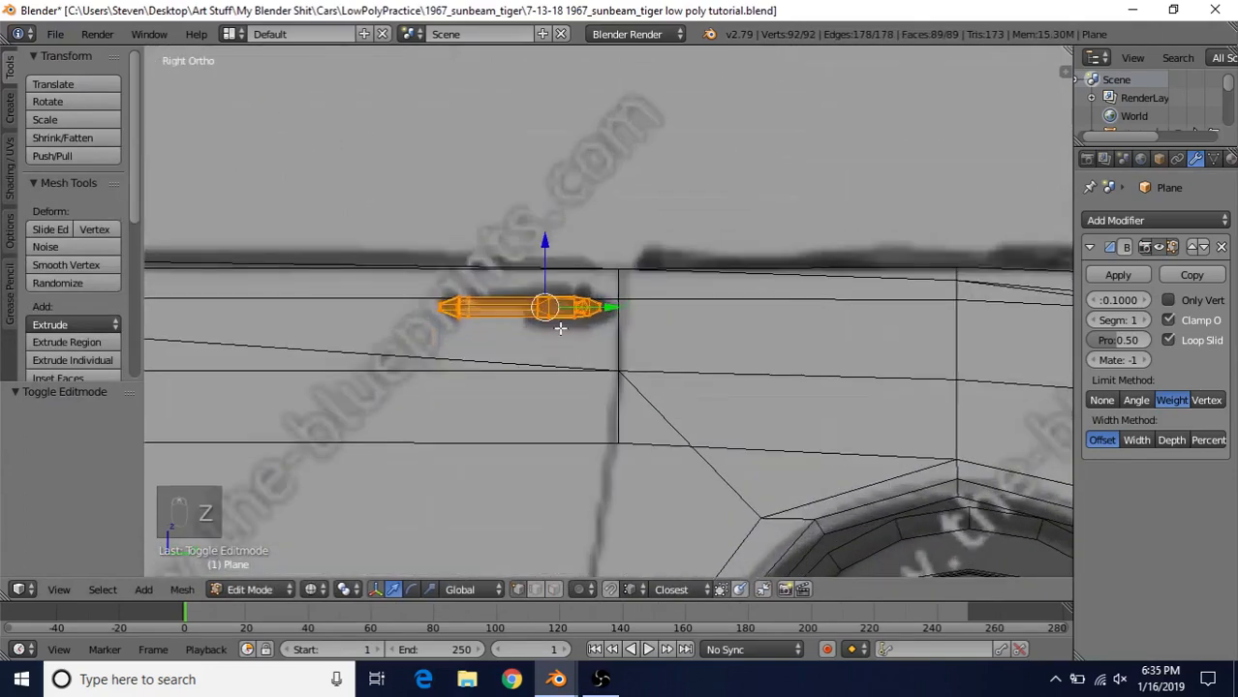
key(a)
key(a)
key(a)
key(g)
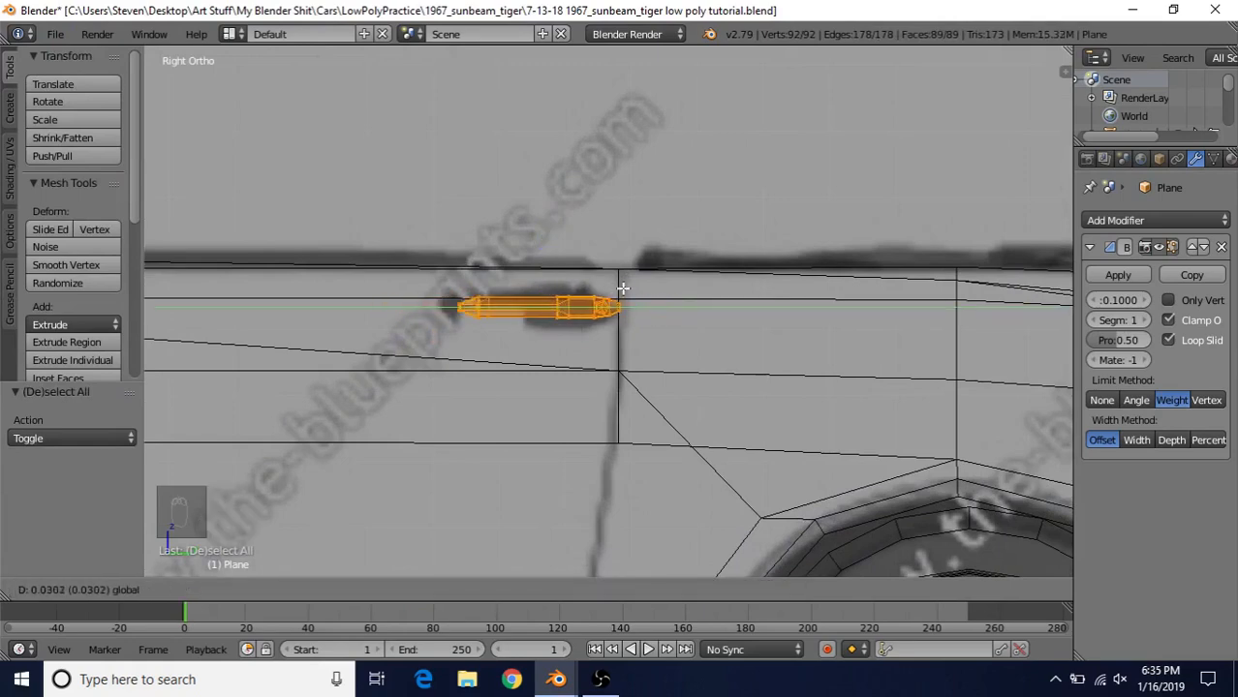
click(425, 295)
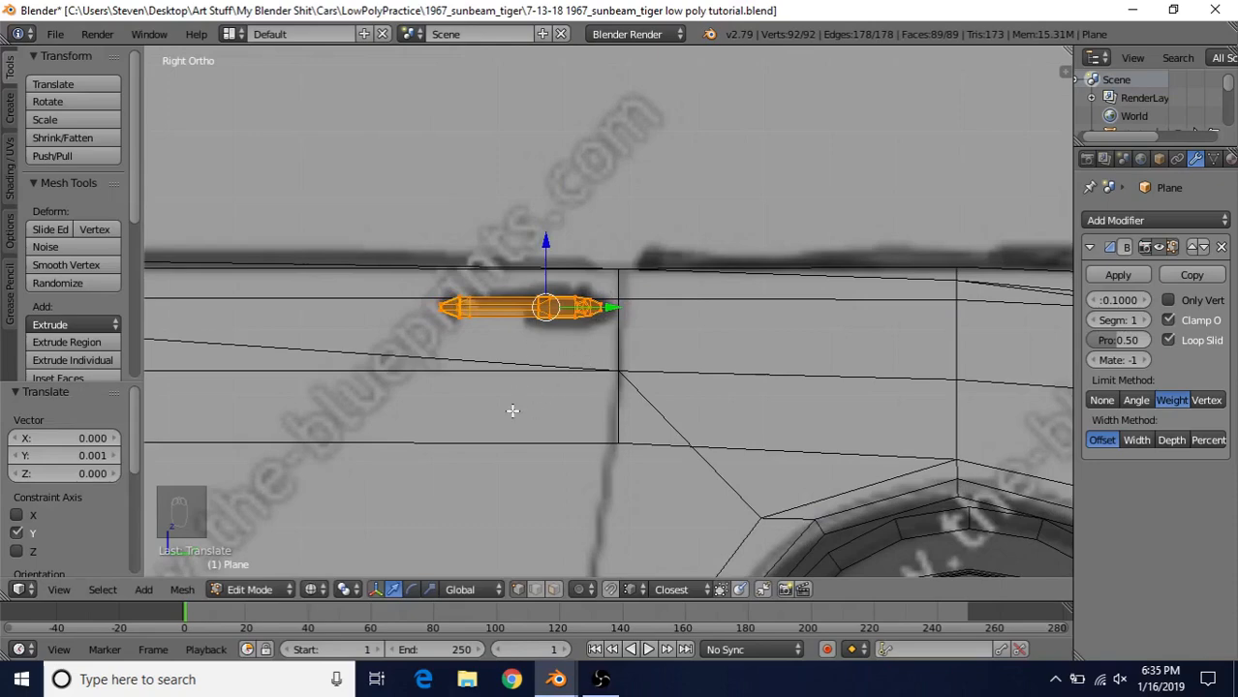
Switch to solid shading and move the whole handle mesh -0.044 along X toward the door surface.
key(s)
right_click(639, 160)
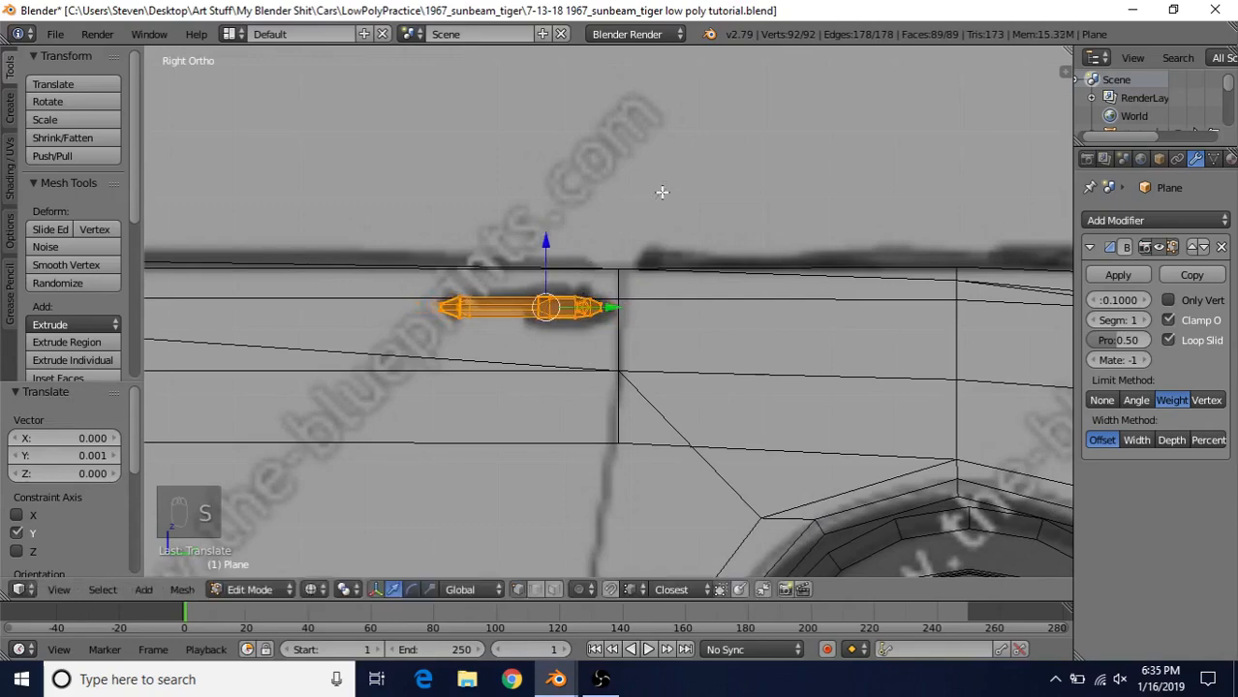
key(z)
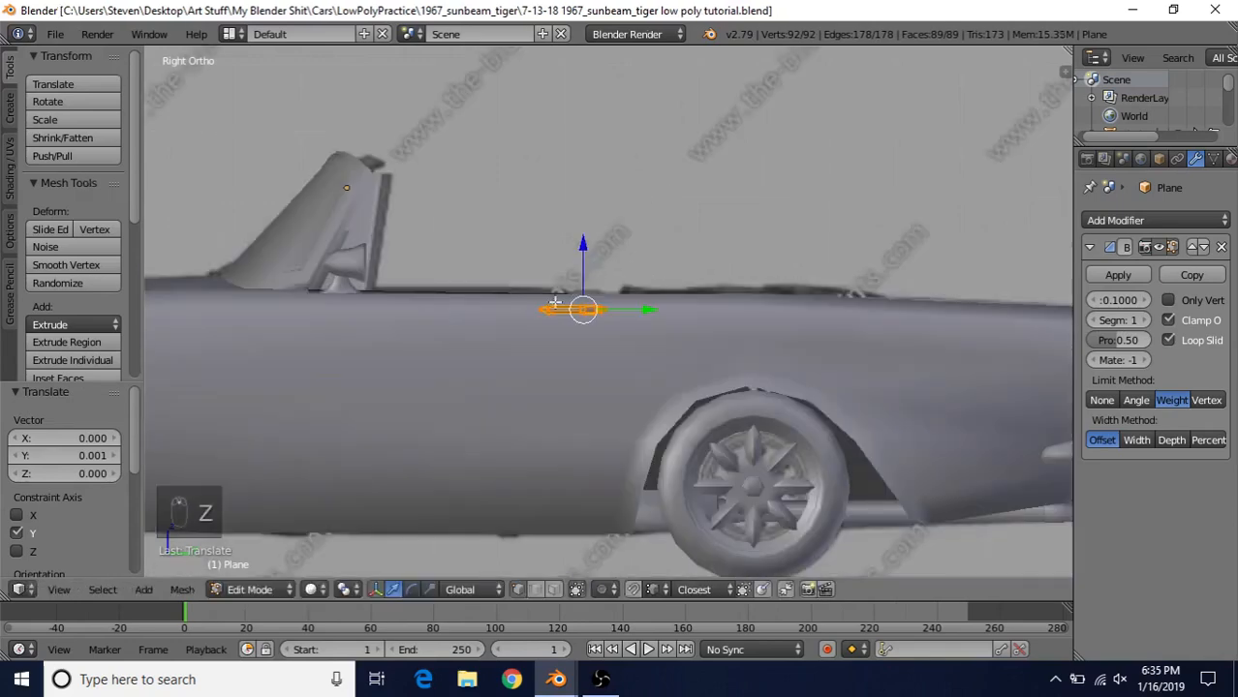
middle_drag(554, 303, 470, 276)
scroll(450, 281, up, 5)
key(g)
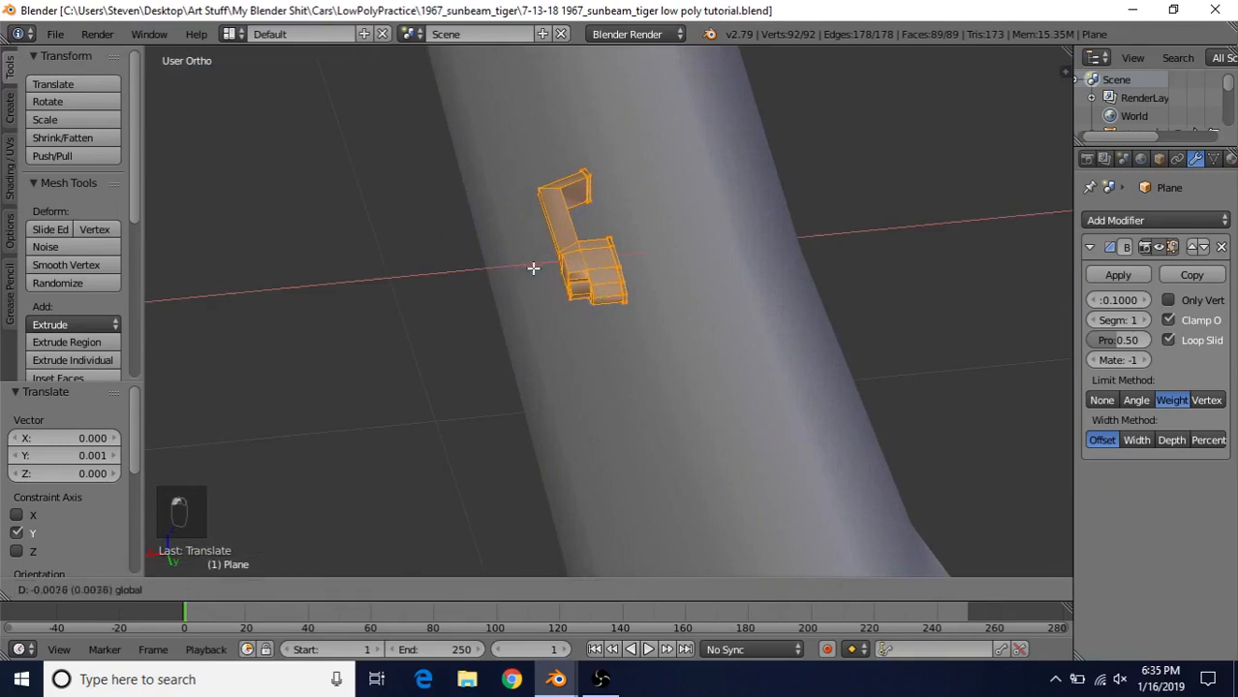
key(Escape)
key(g)
key(x)
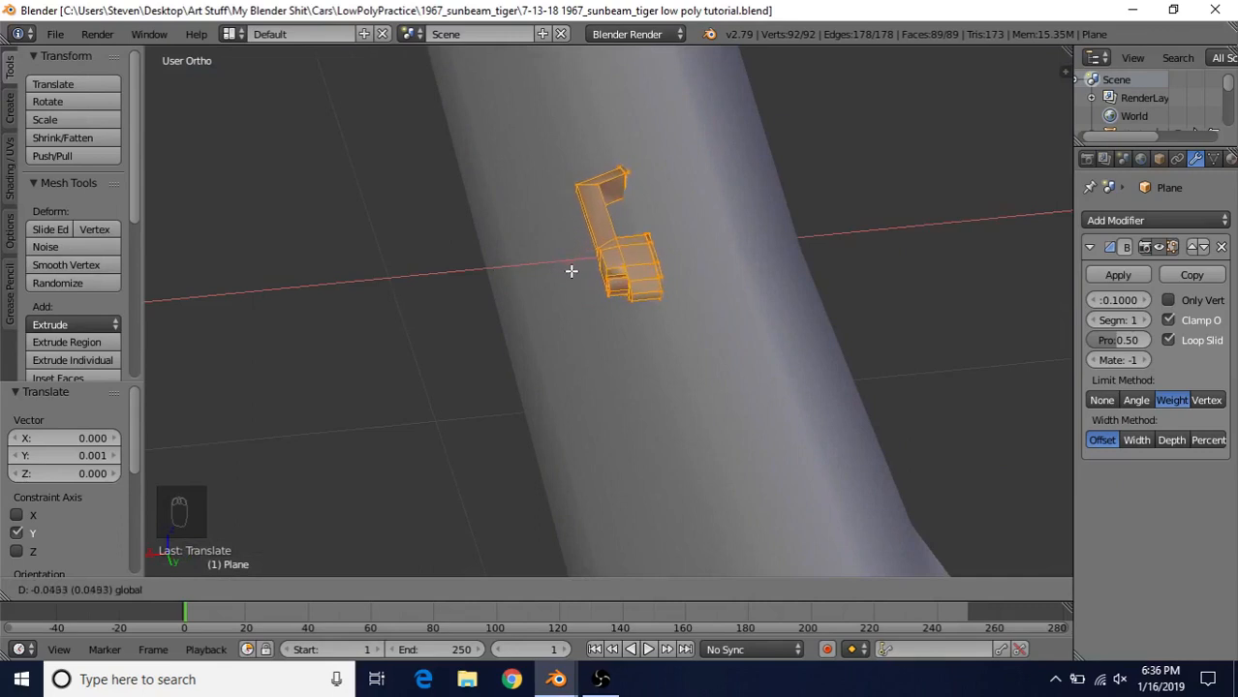
click(569, 275)
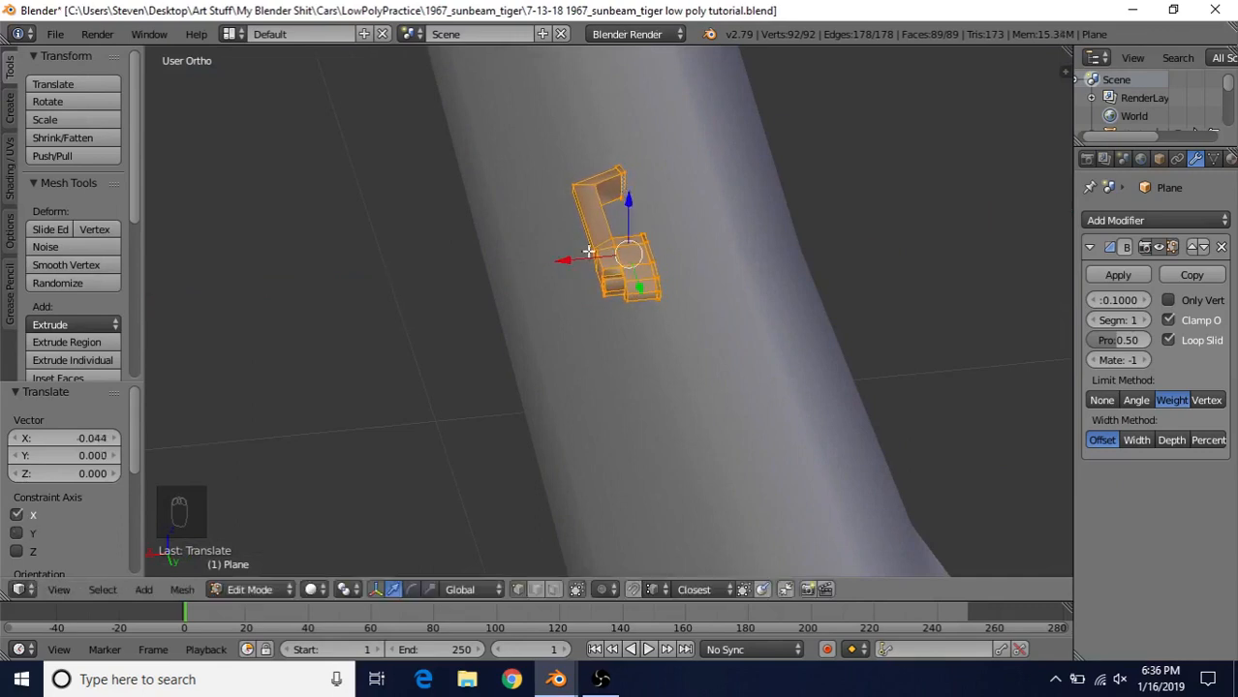
Fine-tune the handle's depth against the door with a further -0.002 move along X.
key(g)
key(x)
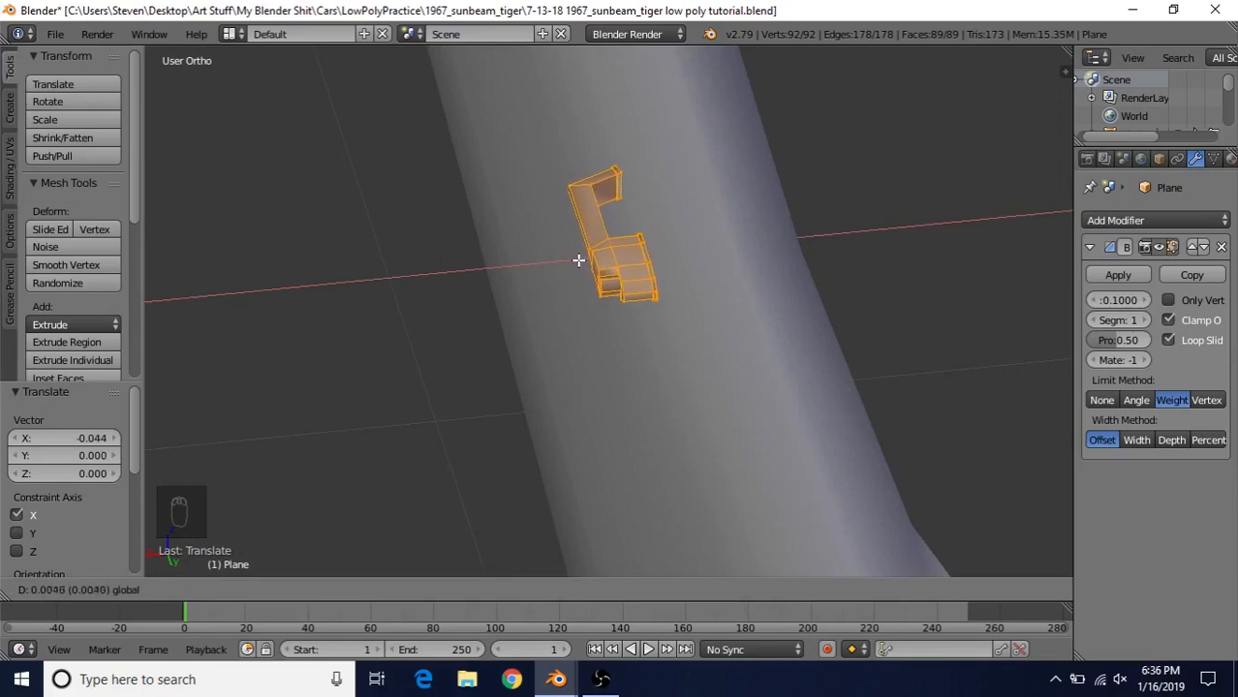
click(581, 259)
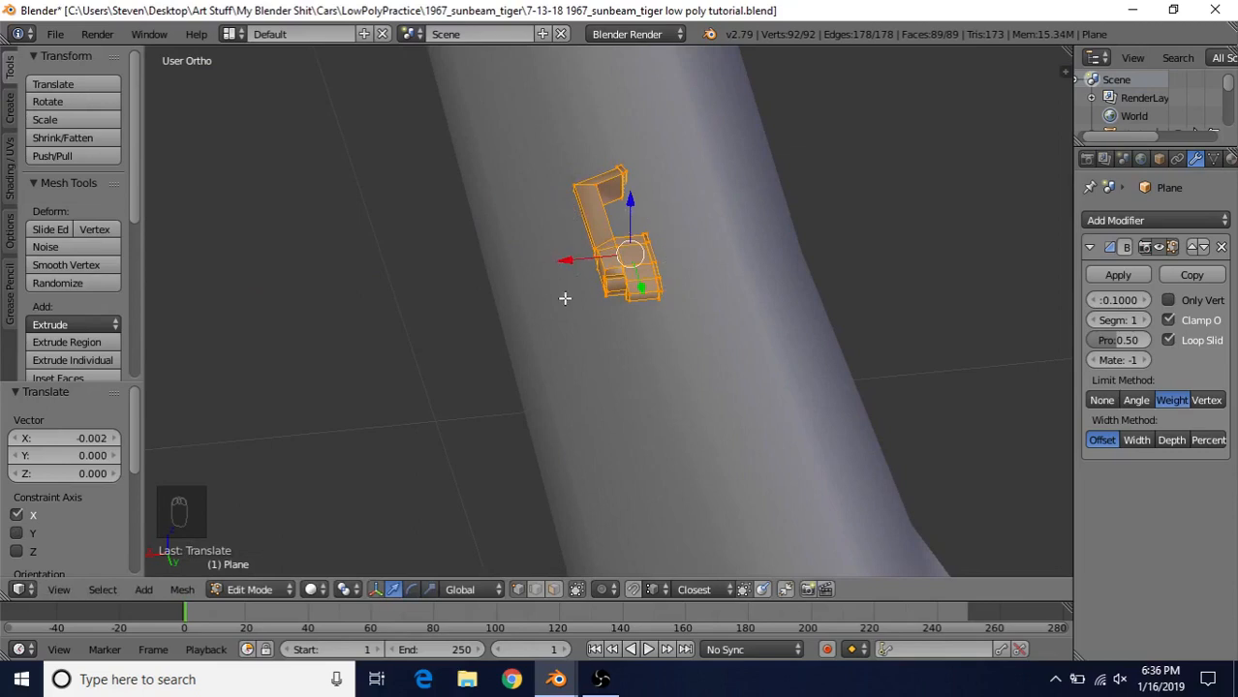
Rotate the handle mesh -11° about Y to follow the door's slope and shift it 0.00063 along X.
middle_drag(658, 256, 671, 230)
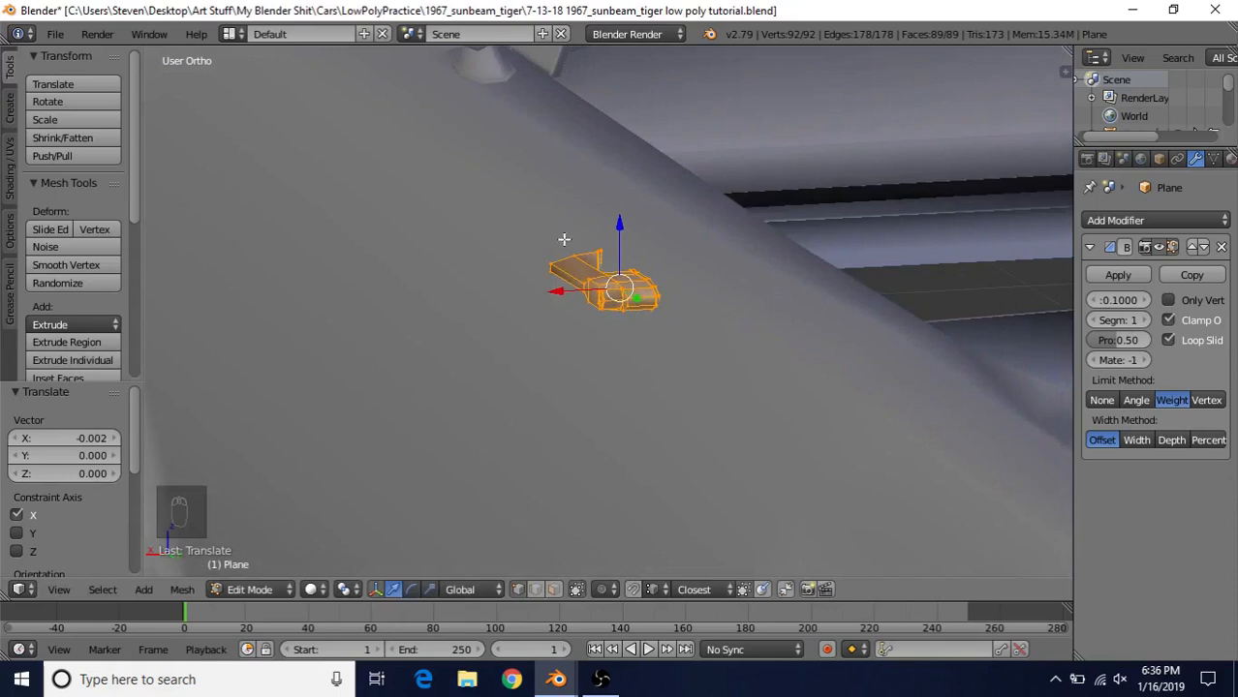
middle_drag(564, 239, 625, 267)
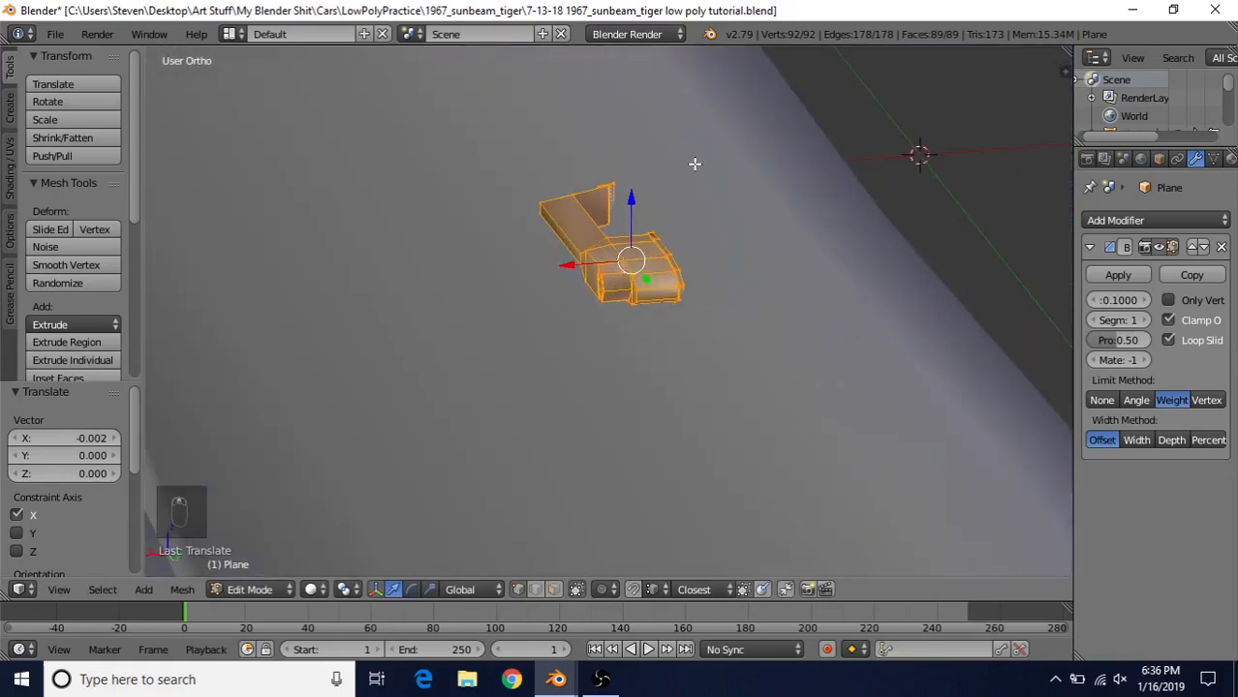
key(r)
key(y)
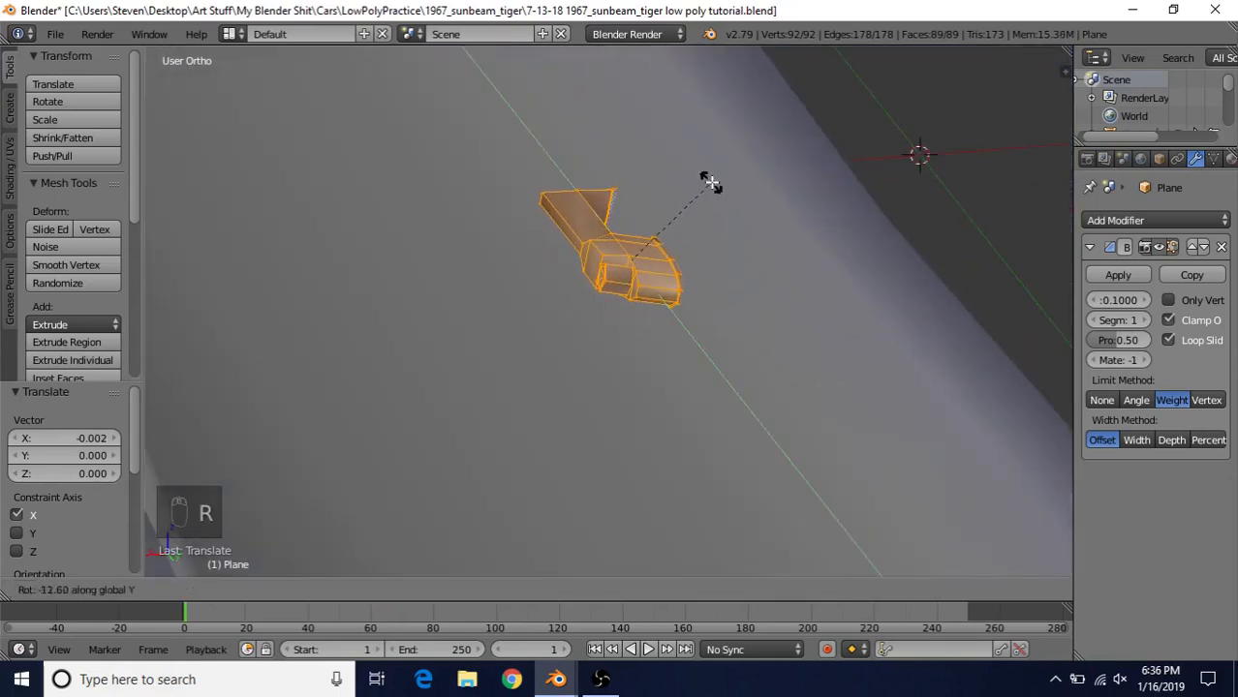
click(707, 181)
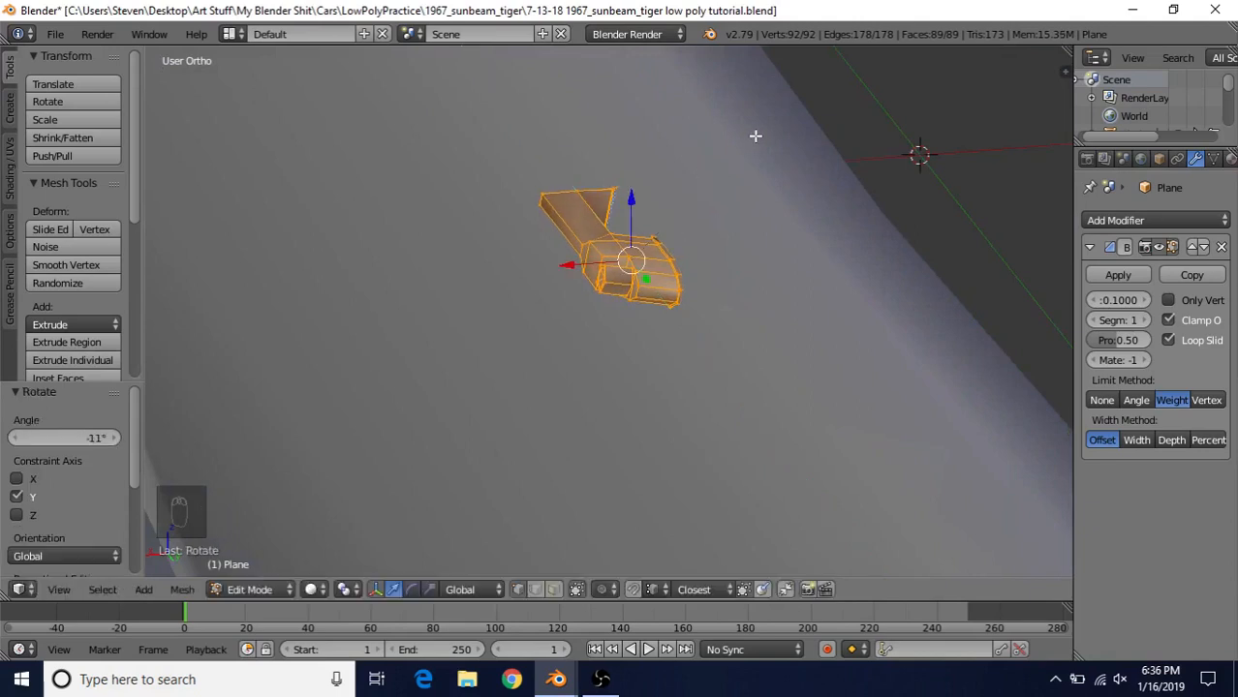
key(g)
key(x)
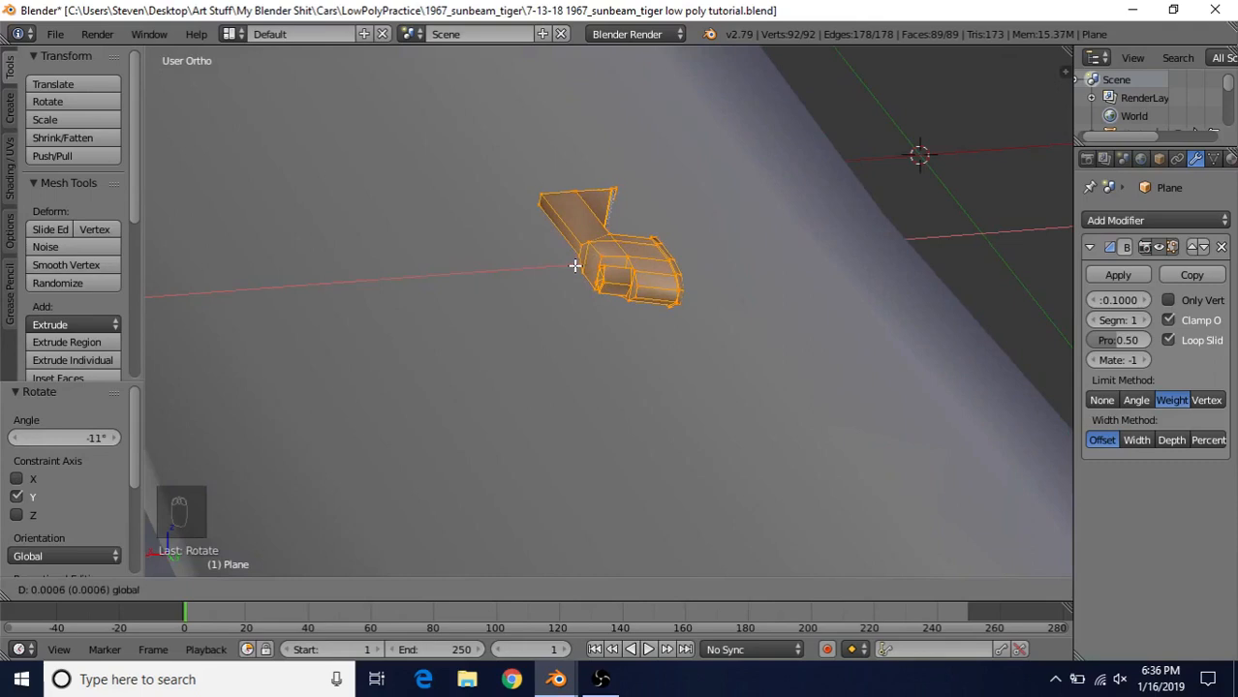
click(574, 265)
Rotate the handle mesh another -1.66° about Y and move it about 0.002 along X.
key(r)
key(y)
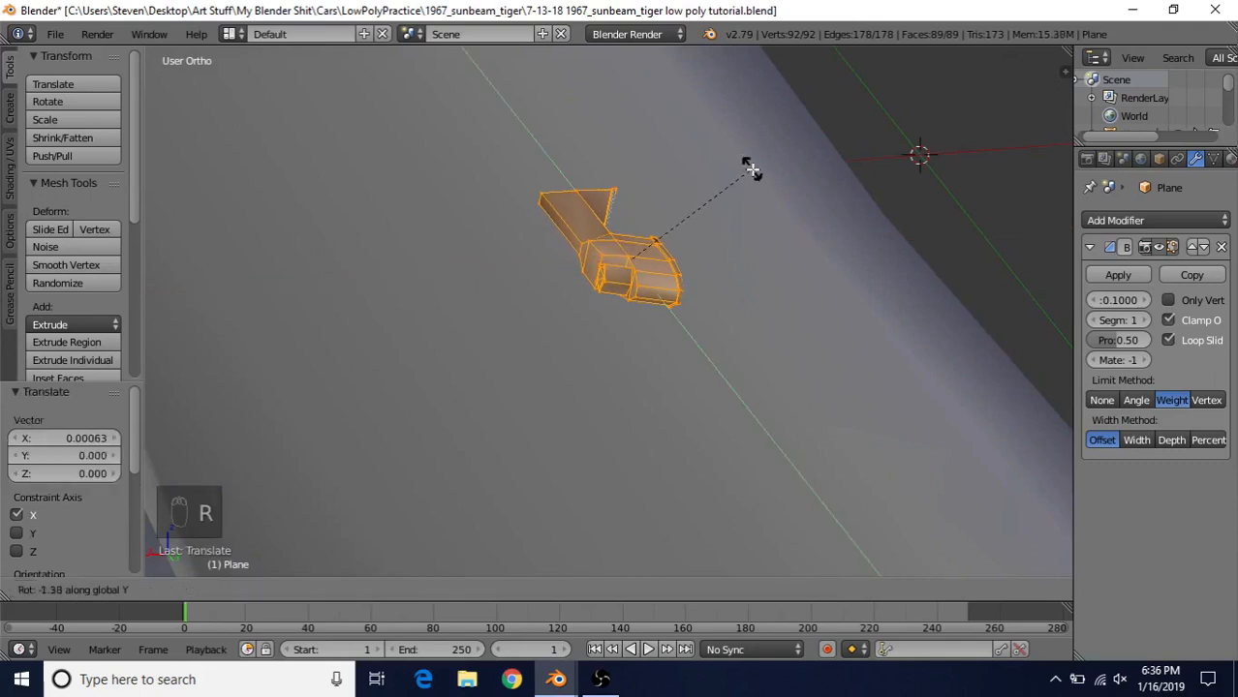
click(751, 169)
key(g)
key(x)
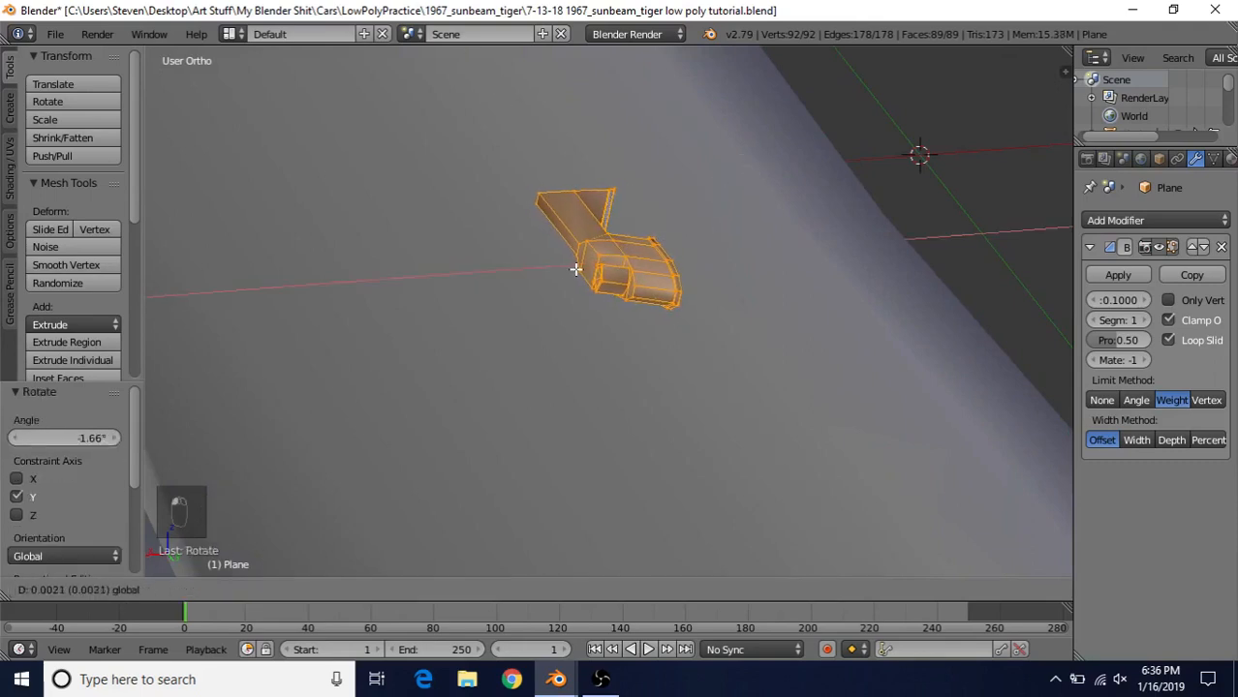
Return to Object Mode and save the file under its current name.
key(Tab)
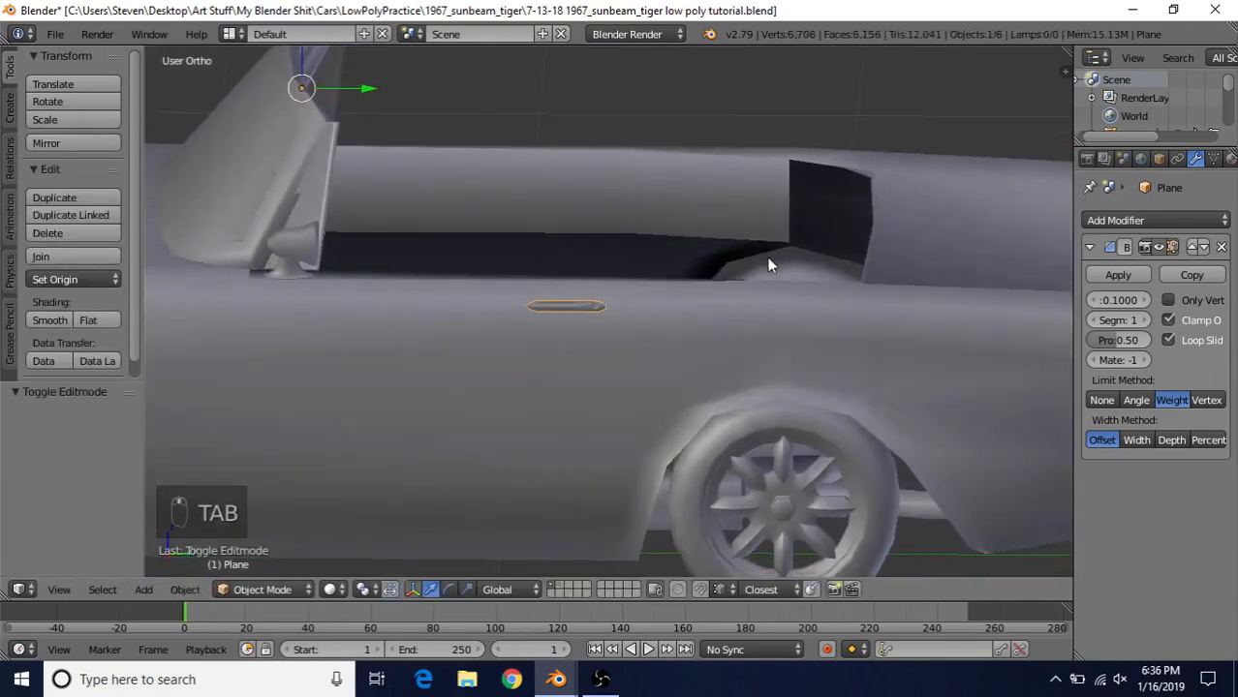
click(55, 33)
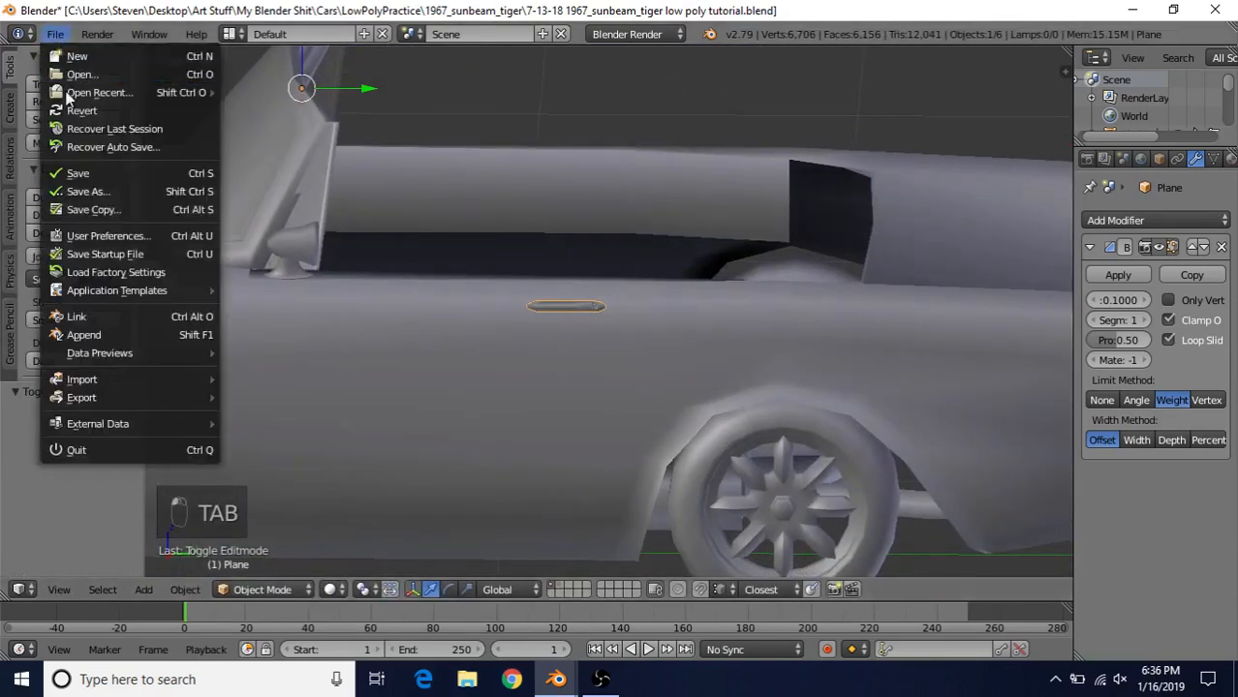
click(80, 174)
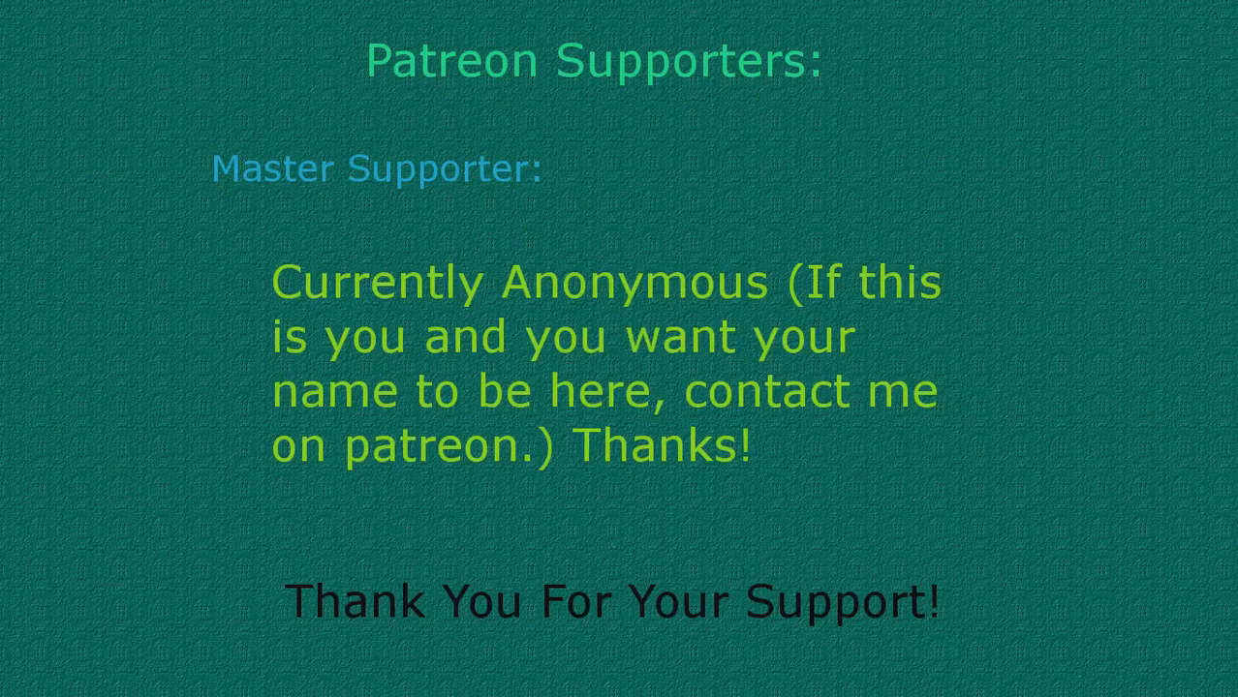